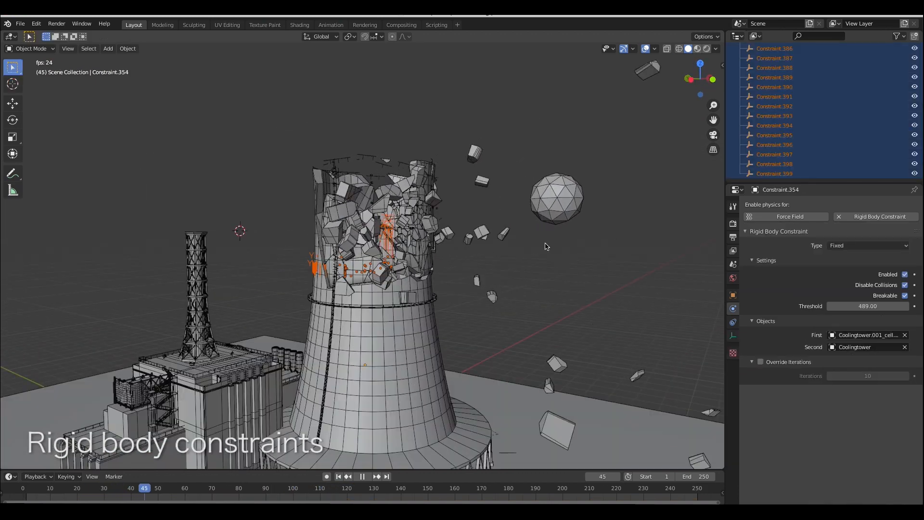
middle_click_drag(546, 247, 401, 228)
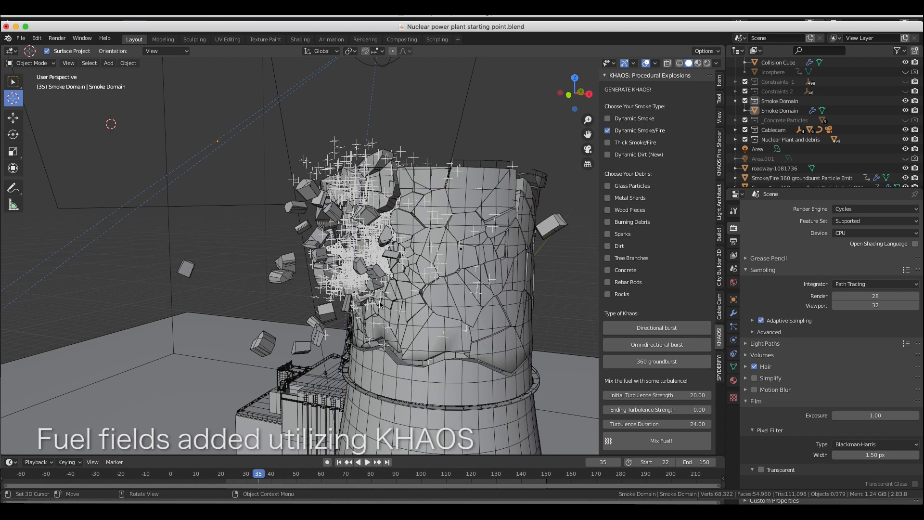
middle_click_drag(380, 305, 513, 304)
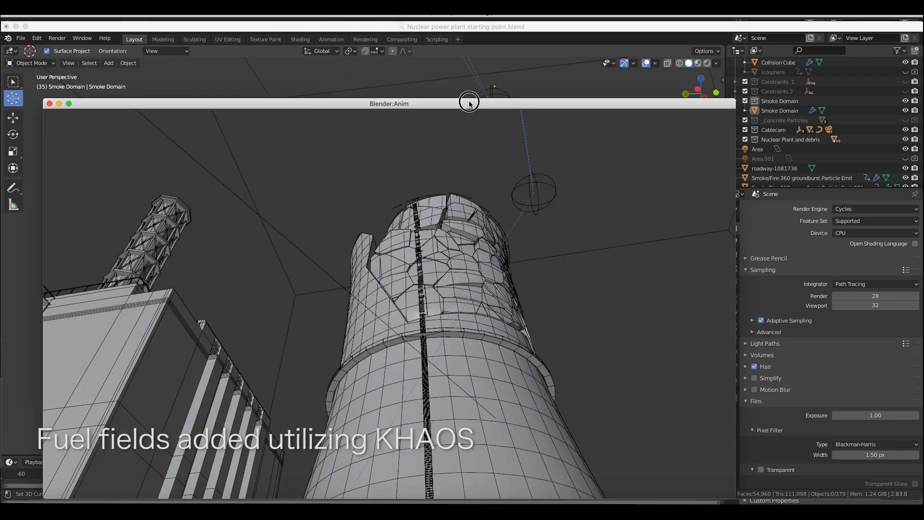
left_click_drag(470, 103, 468, 63)
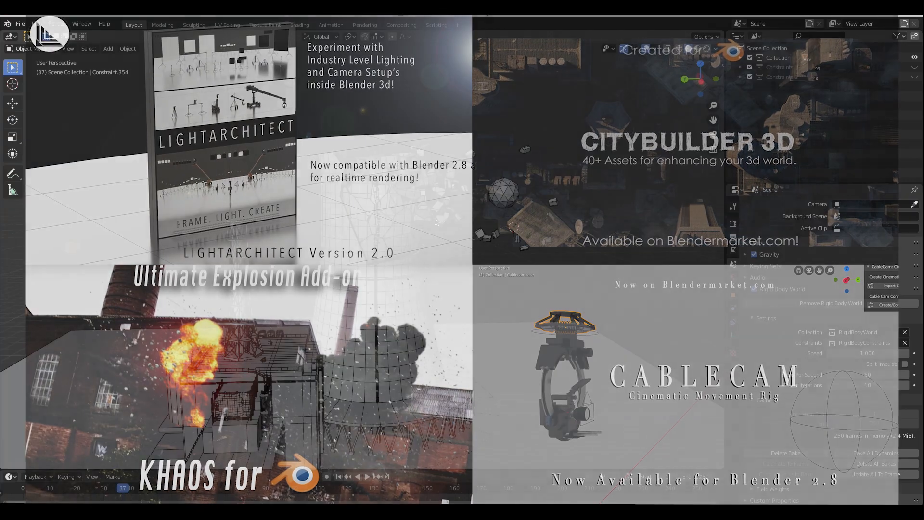
scroll(360, 194, "up", 3)
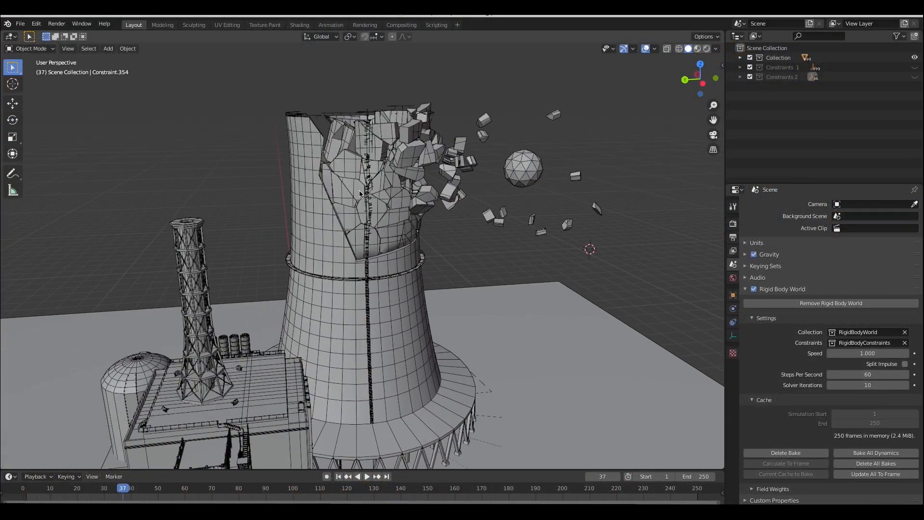
middle_click_drag(360, 194, 294, 226, "shift")
scroll(313, 233, "down", 2)
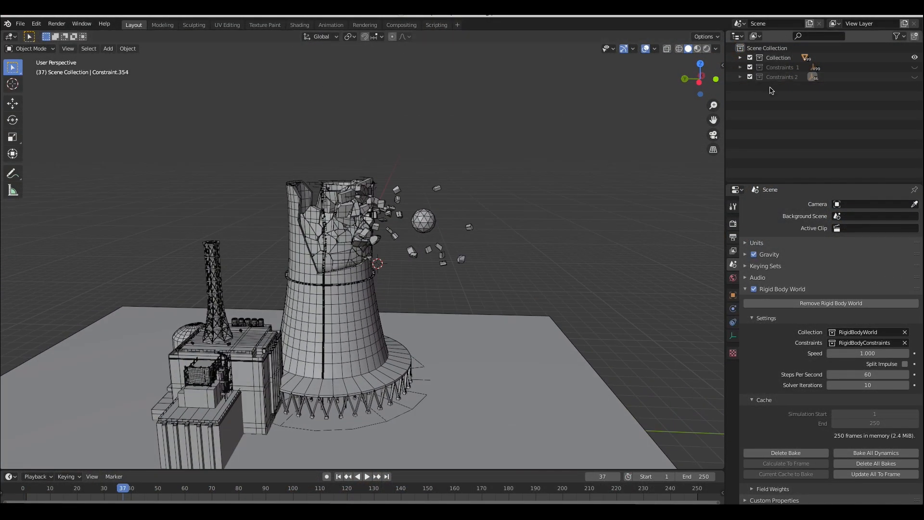
left_click(741, 67)
left_click(741, 67)
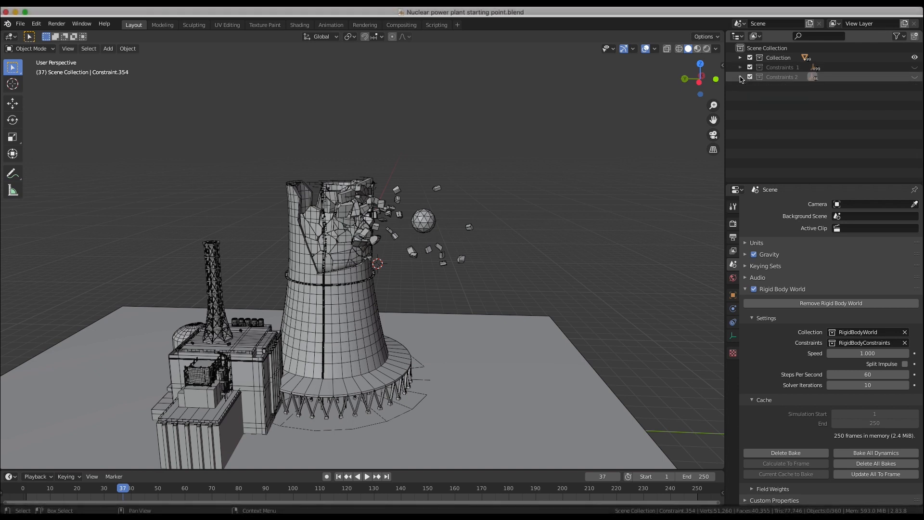
- Play the rigid body simulation of the collapsing cooling tower from its first frame and view it from several angles
middle_click_drag(375, 187, 374, 159)
scroll(374, 159, "up", 2)
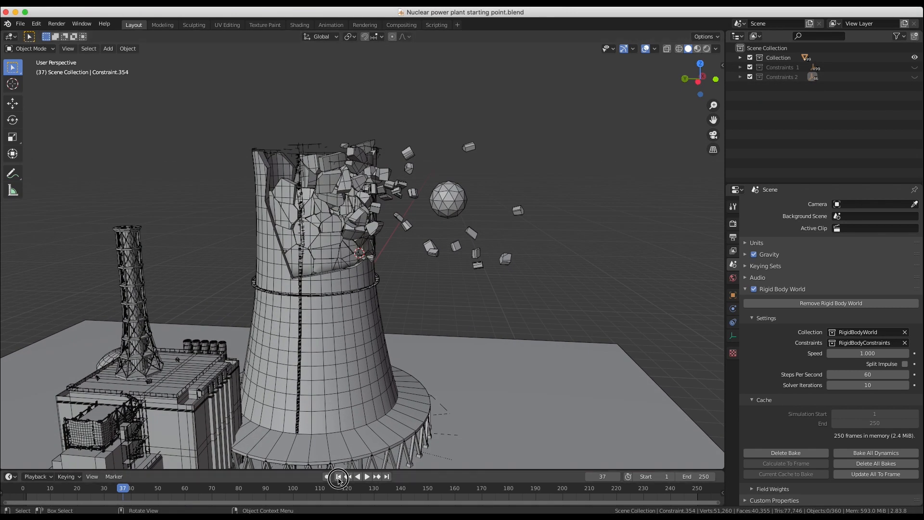
left_click(339, 477)
left_click(367, 477)
middle_click_drag(352, 337, 342, 313)
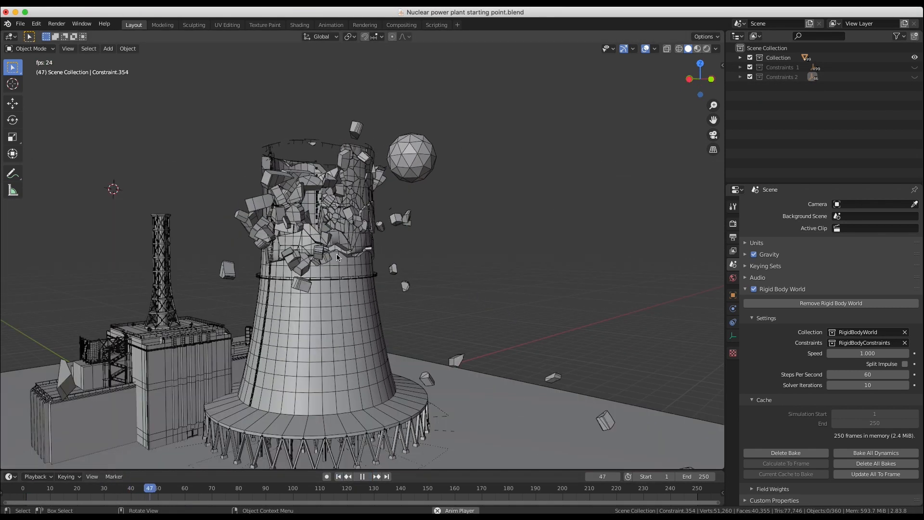
middle_click_drag(336, 257, 473, 306)
key("space")
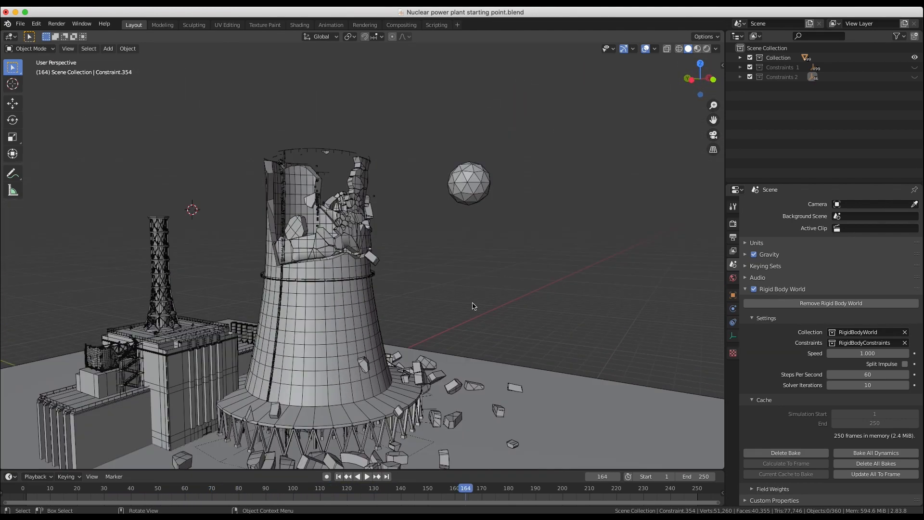
- Delete the icosphere beside the cooling tower
left_click(474, 189)
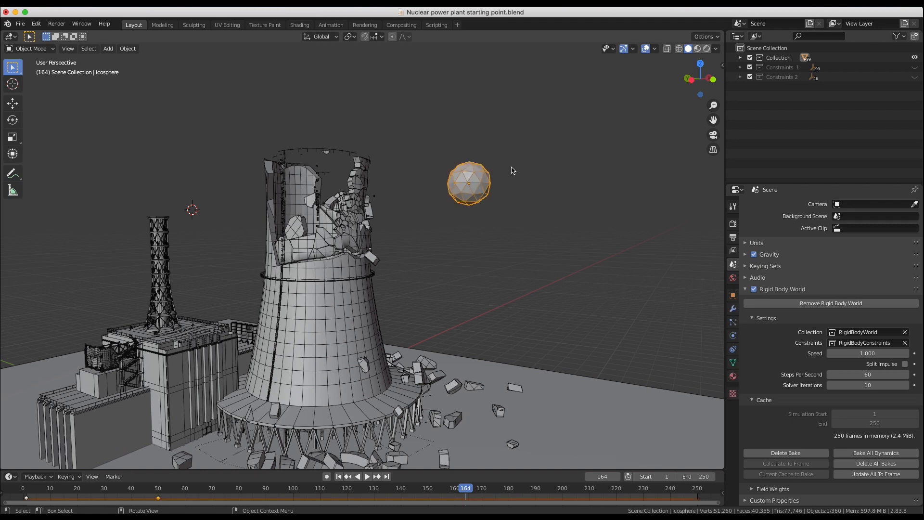
mouse_move(497, 192)
middle_mouse_down()
mouse_move(498, 207)
mouse_move(498, 192)
middle_mouse_up()
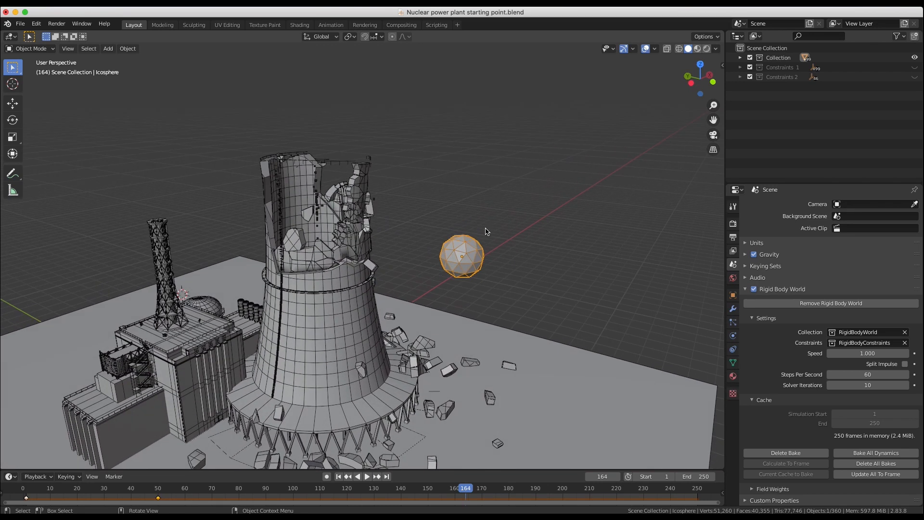
key("Delete")
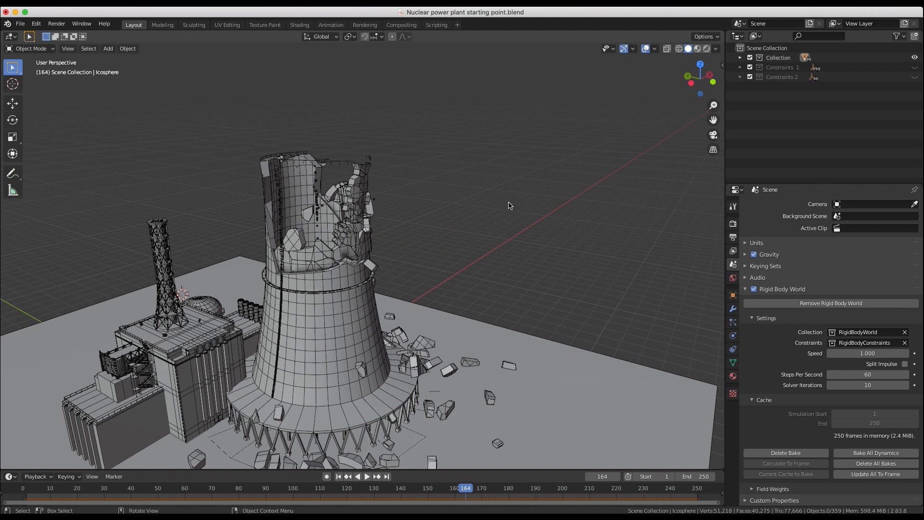
- Return to the start of the animation and go to frame 31, where the first debris leaves the tower
mouse_move(456, 173)
middle_mouse_down()
mouse_move(481, 166)
mouse_move(456, 172)
middle_mouse_up()
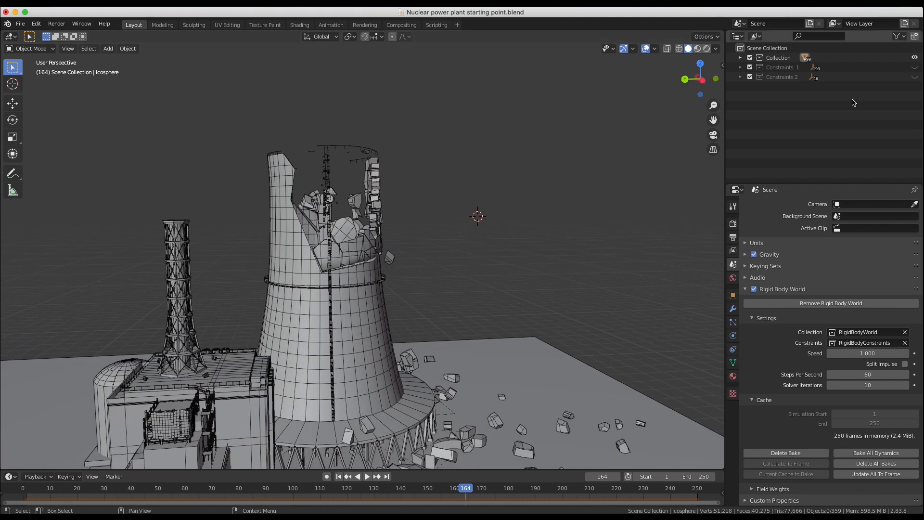
middle_click_drag(413, 239, 421, 258)
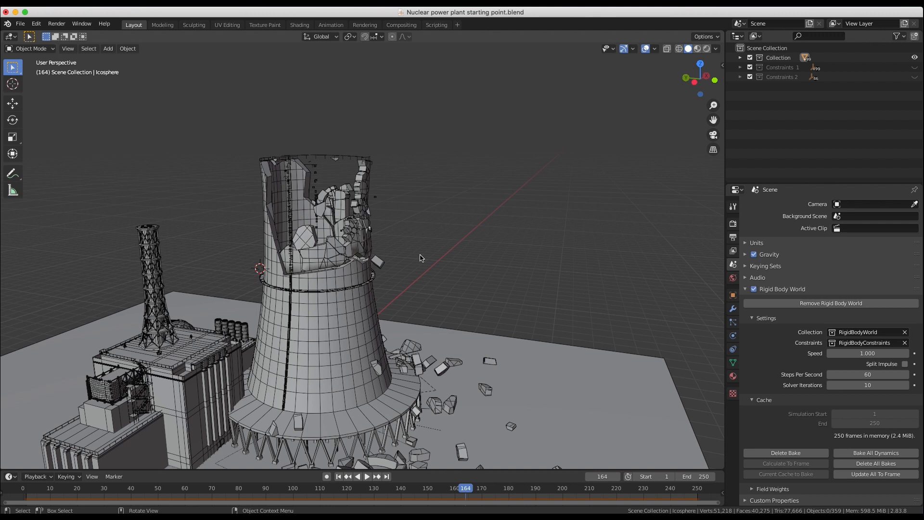
left_click(339, 477)
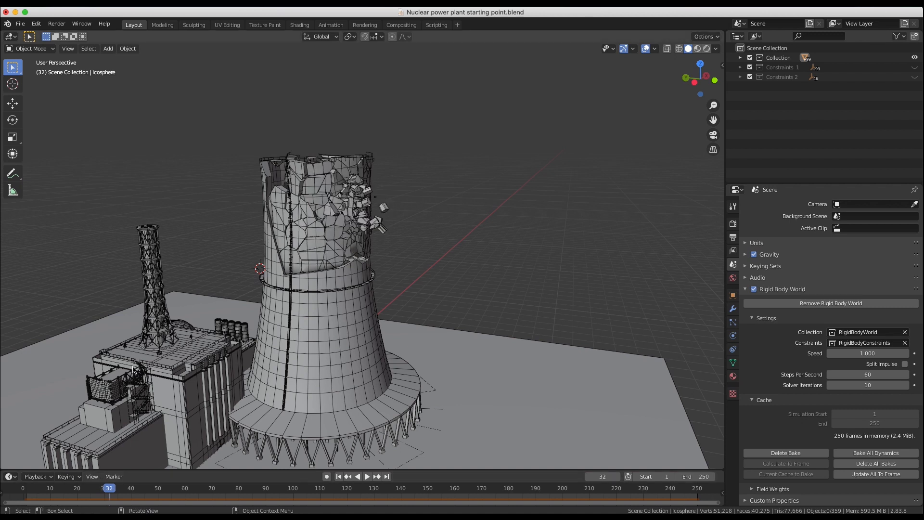
middle_click_drag(238, 318, 239, 320)
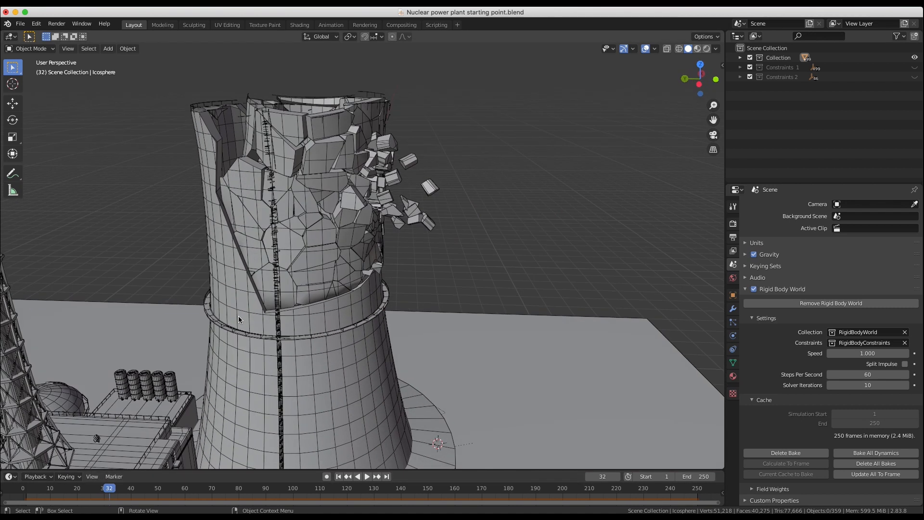
key("Left")
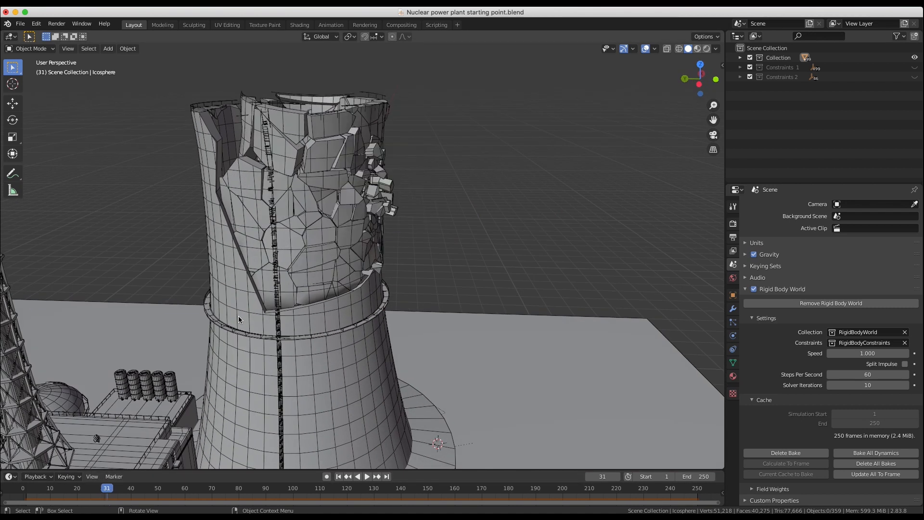
- Place the 3D cursor on the fractured tower wall where the debris bursts out, with Surface Project enabled
left_click(13, 84)
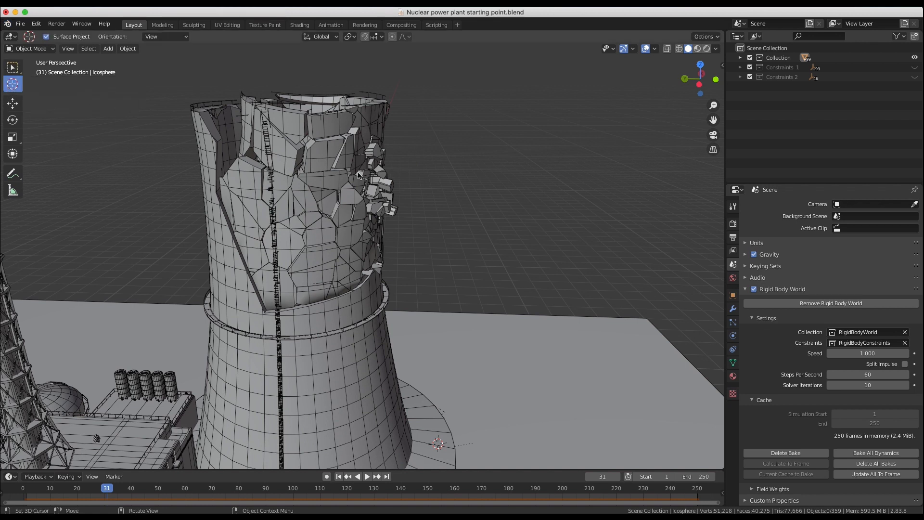
middle_click_drag(369, 191, 348, 176)
middle_click_drag(403, 255, 400, 226)
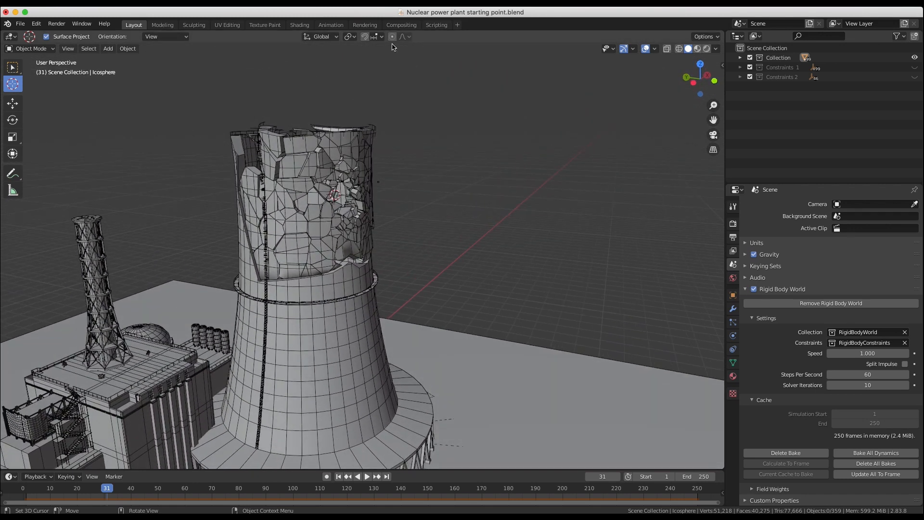
- In the KHAOS smoke velocity parameters, set both the initial starting and initial ending velocity to 0.15
left_click(722, 66)
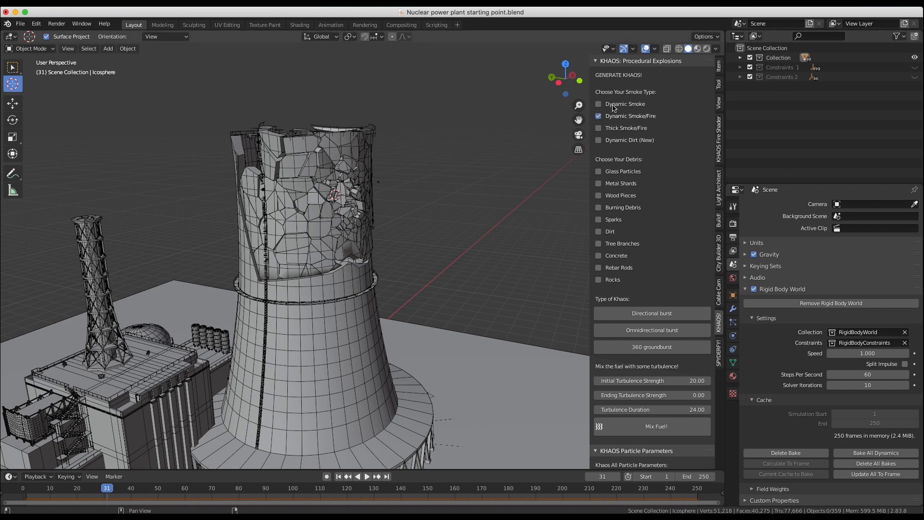
scroll(614, 108, "down", 2)
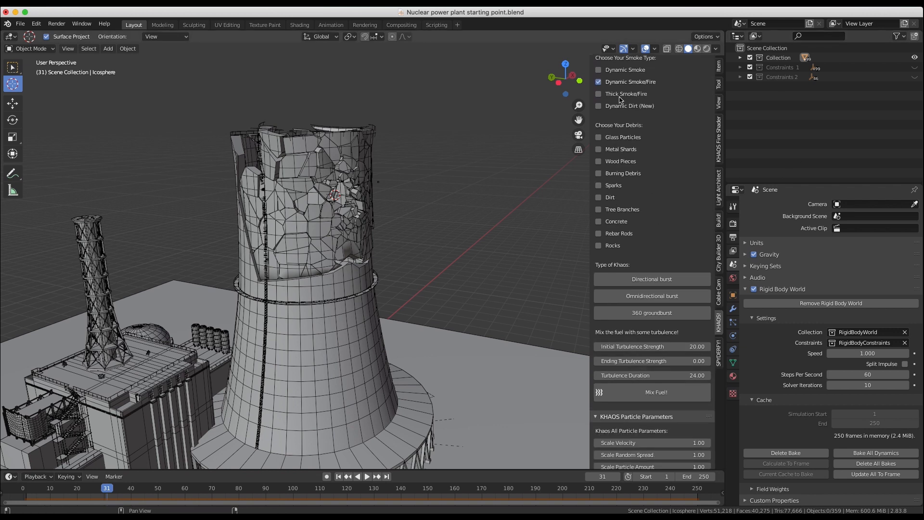
scroll(650, 241, "down", 15)
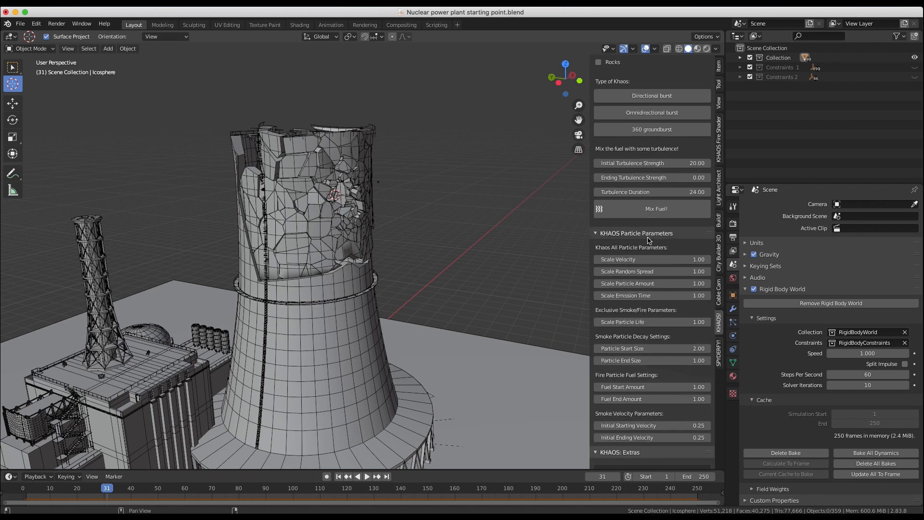
scroll(658, 217, "up", 5)
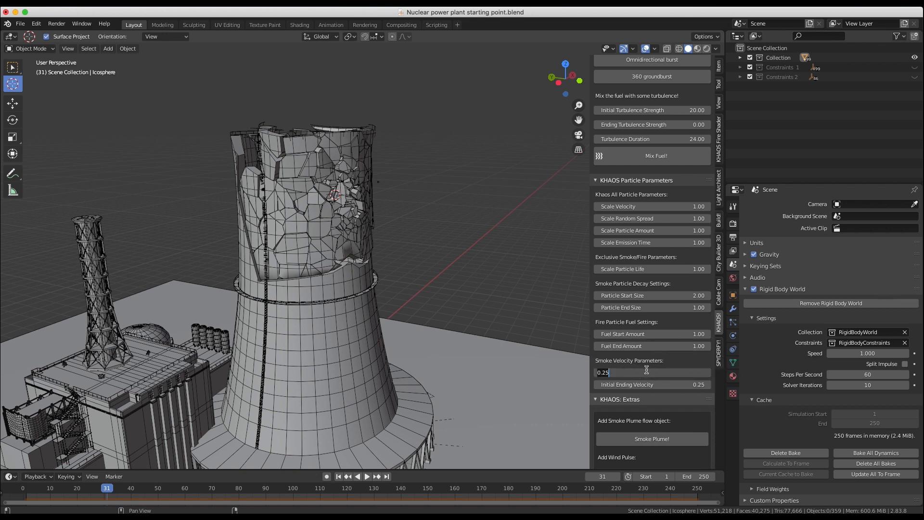
key("Tab")
key("Escape")
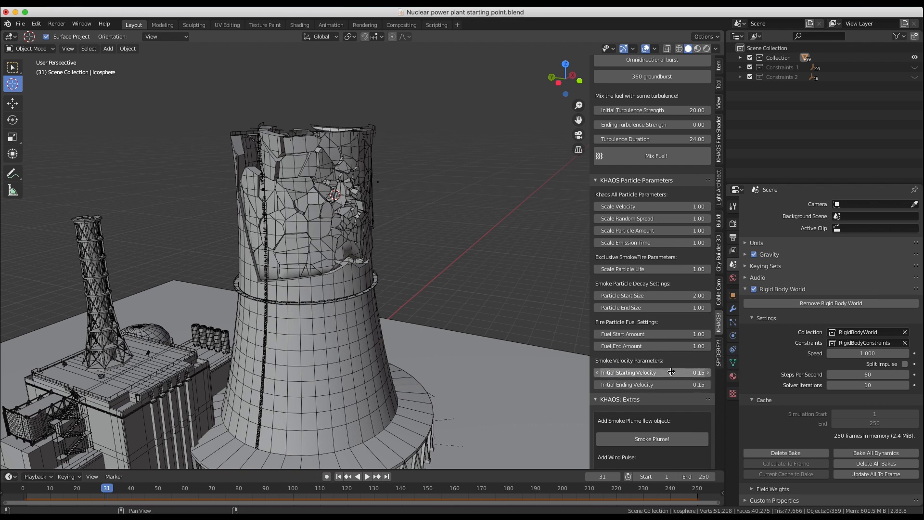
- Generate a 360 groundburst explosion with Dynamic Smoke/Fire at the 3D cursor
scroll(647, 267, "up", 2)
scroll(646, 267, "up", 4)
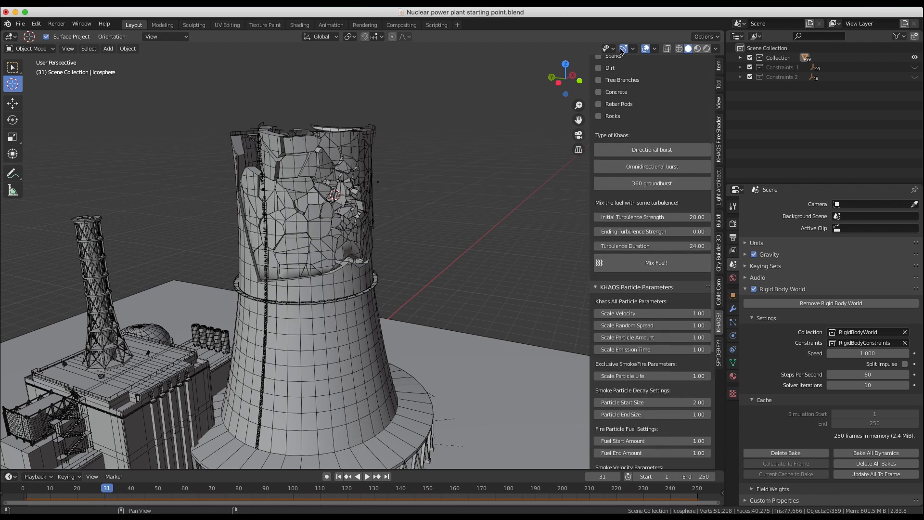
left_click(662, 186)
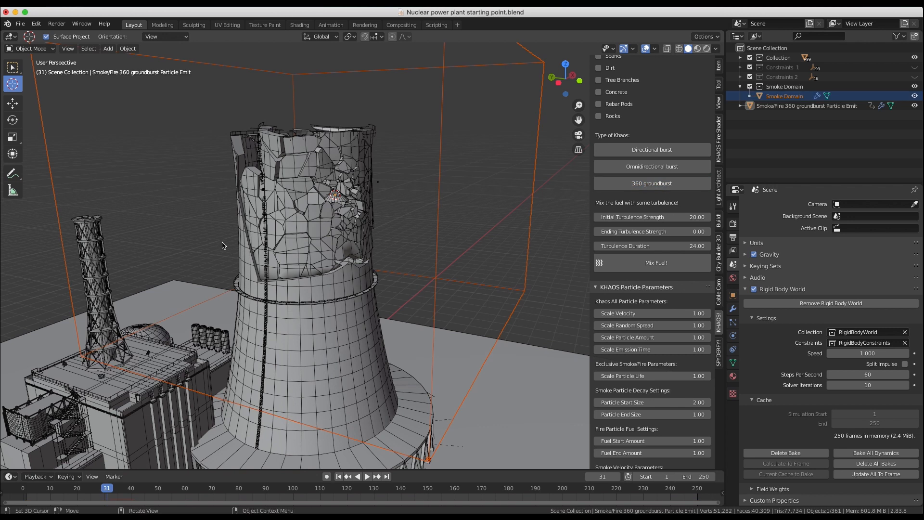
key("KP_Decimal")
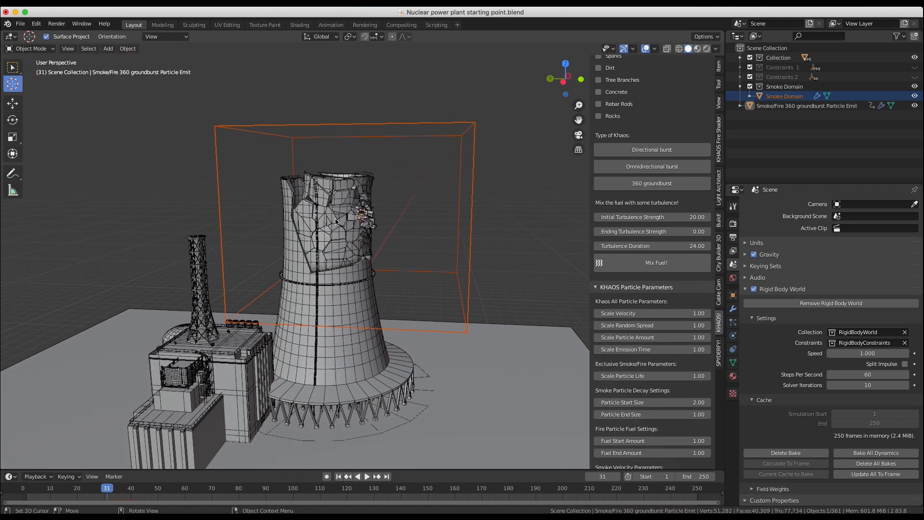
- Select the 360 groundburst particle emitter and rotate it about the global X axis until it faces out of the tower wall
scroll(335, 221, "up", 3)
key("w")
left_click(329, 187)
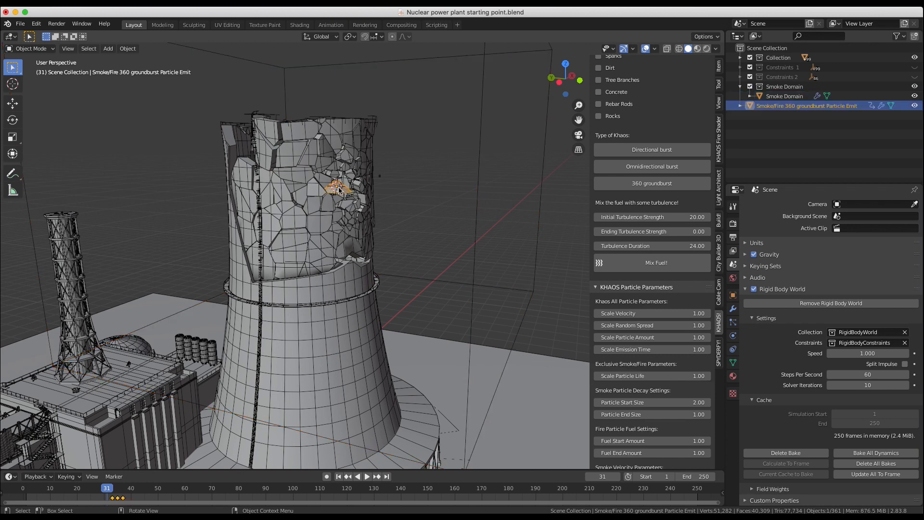
scroll(336, 188, "up", 5)
middle_click_drag(344, 189, 342, 273)
scroll(343, 273, "down", 8)
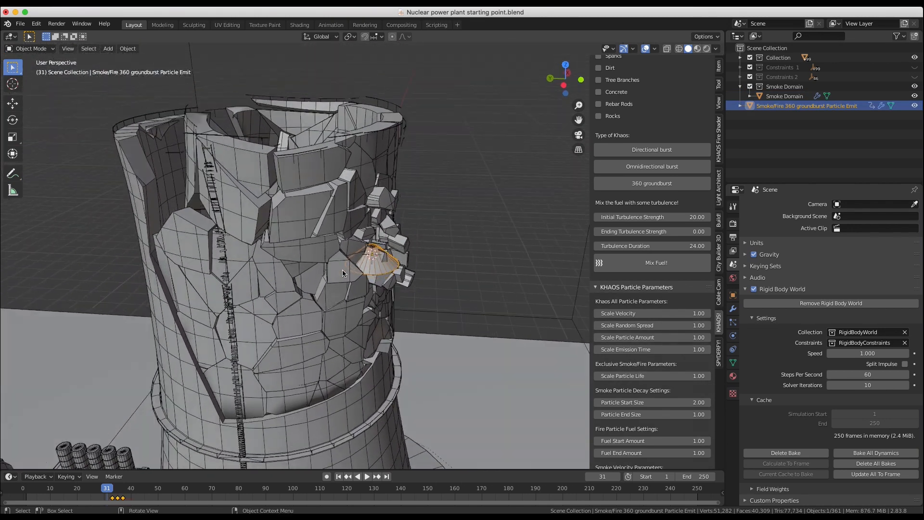
middle_click_drag(414, 242, 390, 193)
key("r")
key("x")
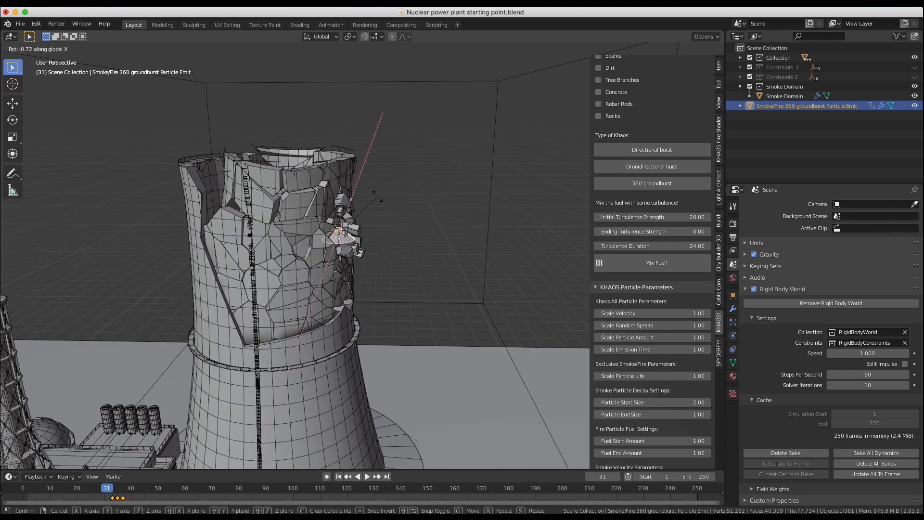
left_click(406, 313)
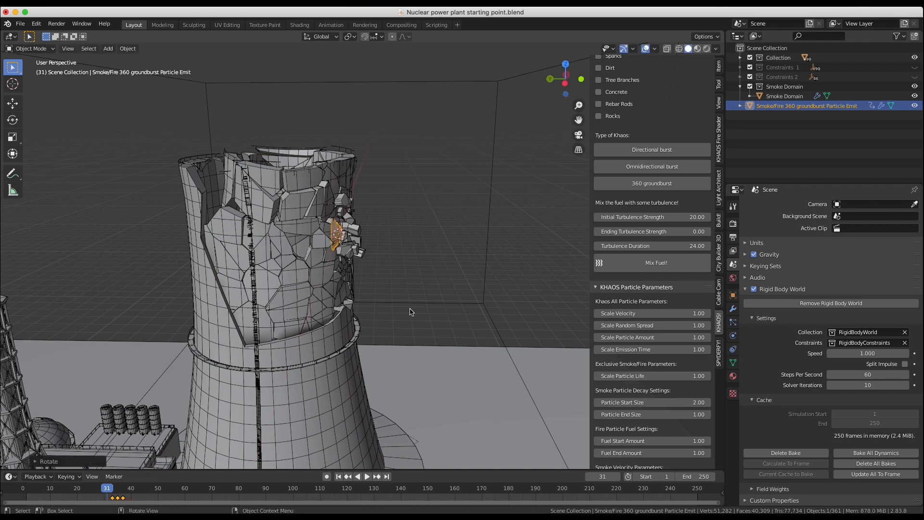
- Shift the emitter back into the tower wall and turn it slightly about the global Z axis
key("r")
key("z")
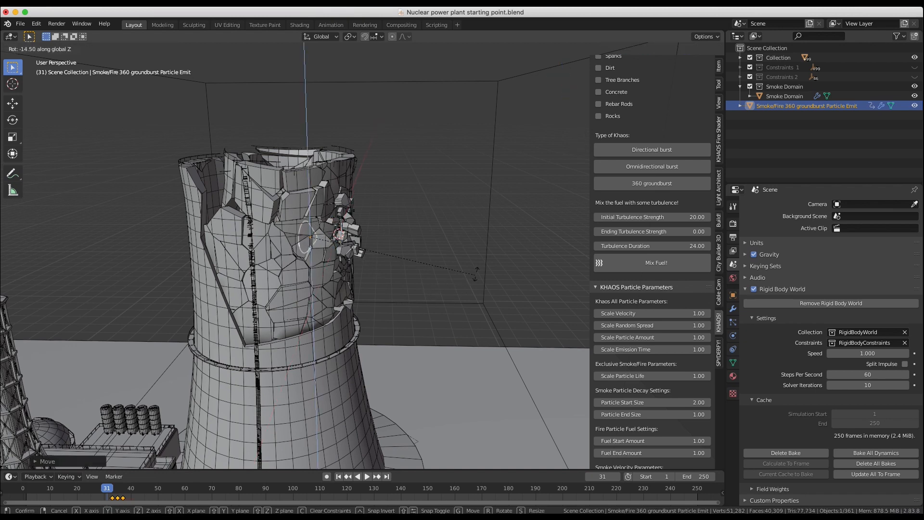
left_click(476, 275)
- Play the simulation and go to frame 34 to check the burst direction of the fuel particles around the debris
middle_click_drag(472, 274, 362, 268)
key("space")
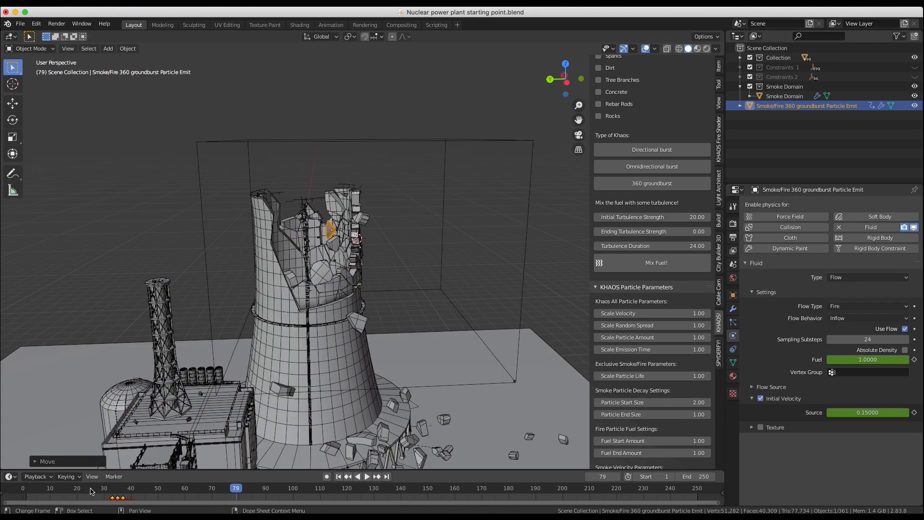
mouse_move(103, 490)
left_mouse_down()
mouse_move(125, 490)
mouse_move(94, 490)
mouse_move(114, 490)
left_mouse_up()
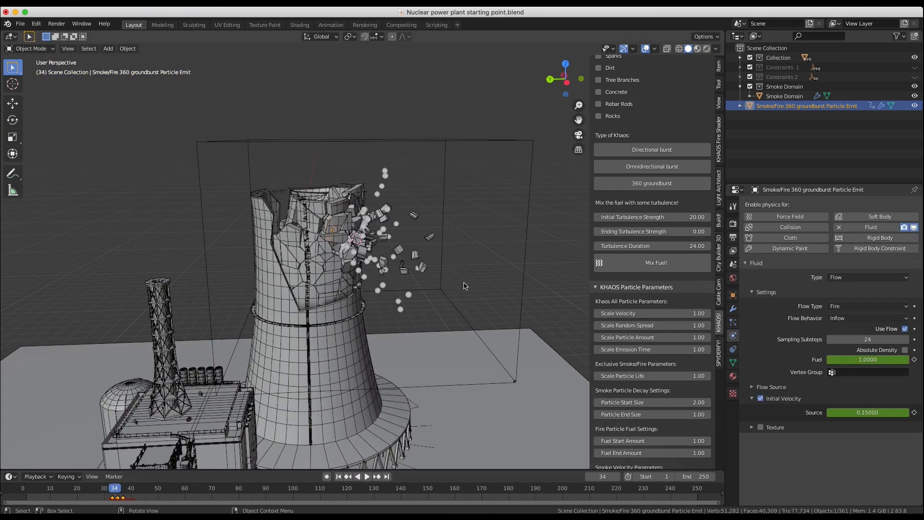
middle_click_drag(466, 285, 408, 228)
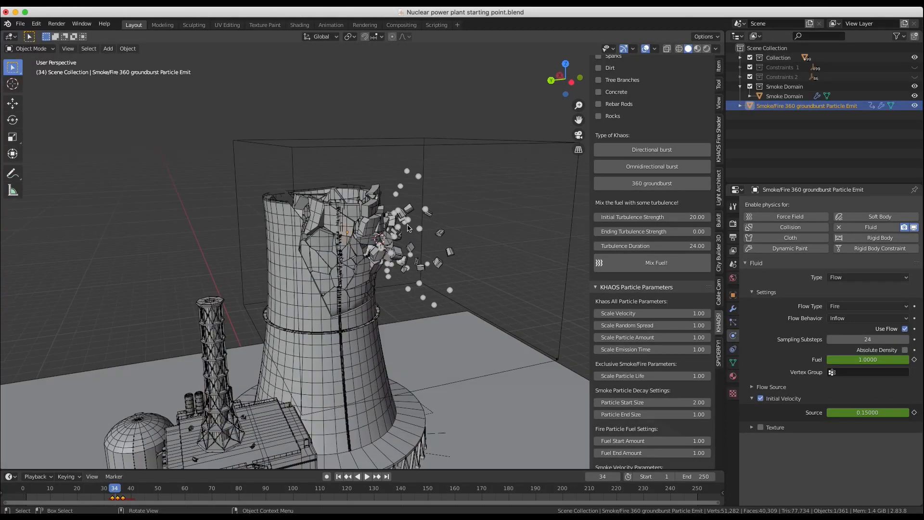
- Scale the emitter along the Z axis and go to frame 35 to check the fuel particle spread
scroll(408, 225, "up", 5)
key("s")
key("z")
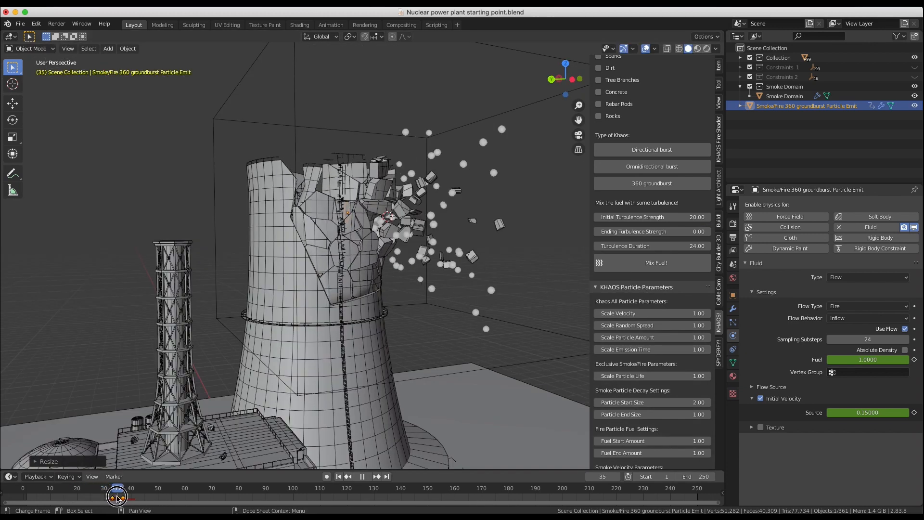
key("space")
middle_click_drag(391, 292, 434, 236)
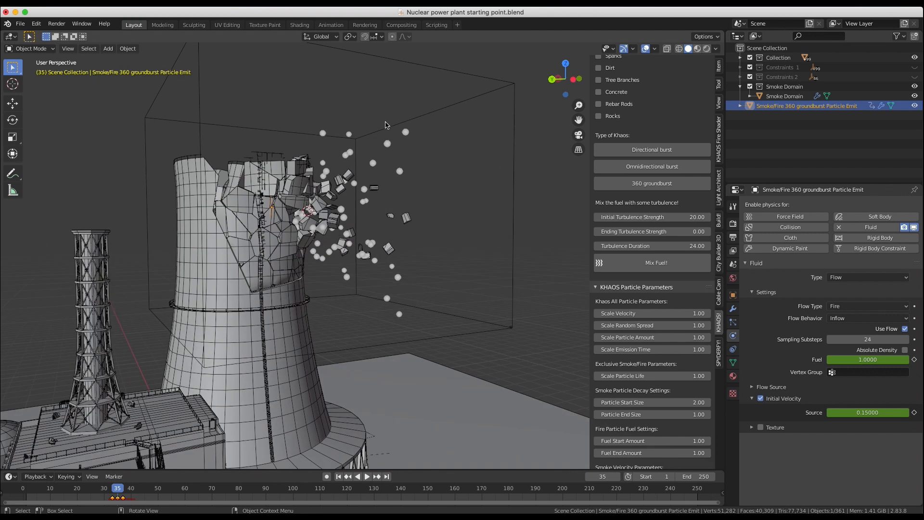
middle_click_drag(305, 219, 383, 186)
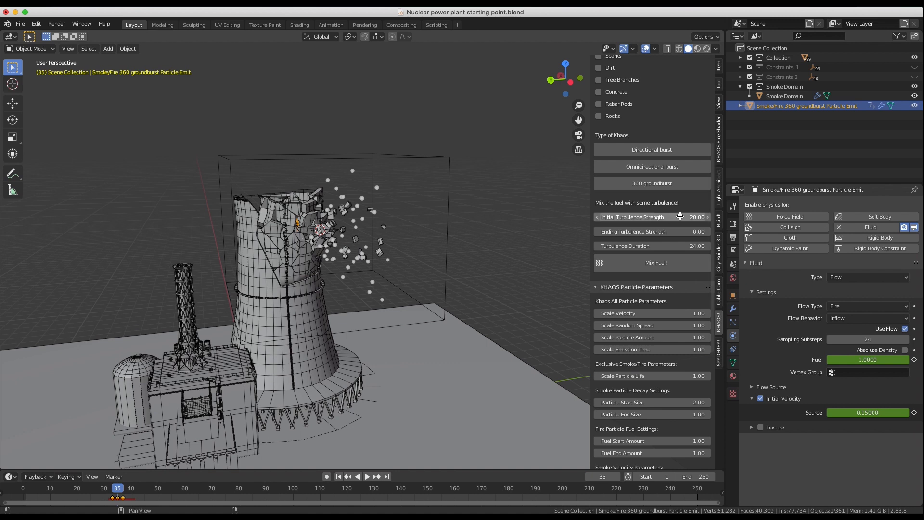
- Delete the emitter's baked particle cache and set its particle number to 1200
left_click(733, 323)
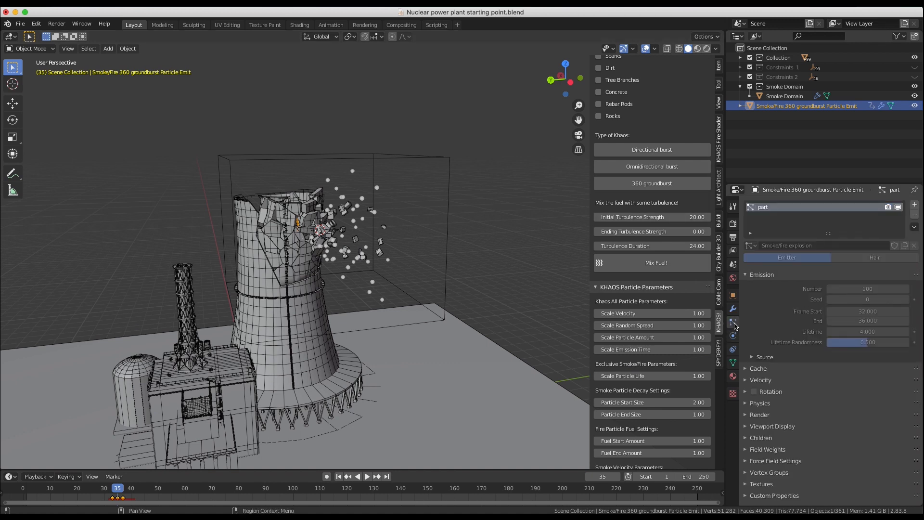
left_click(745, 369)
left_click(784, 463)
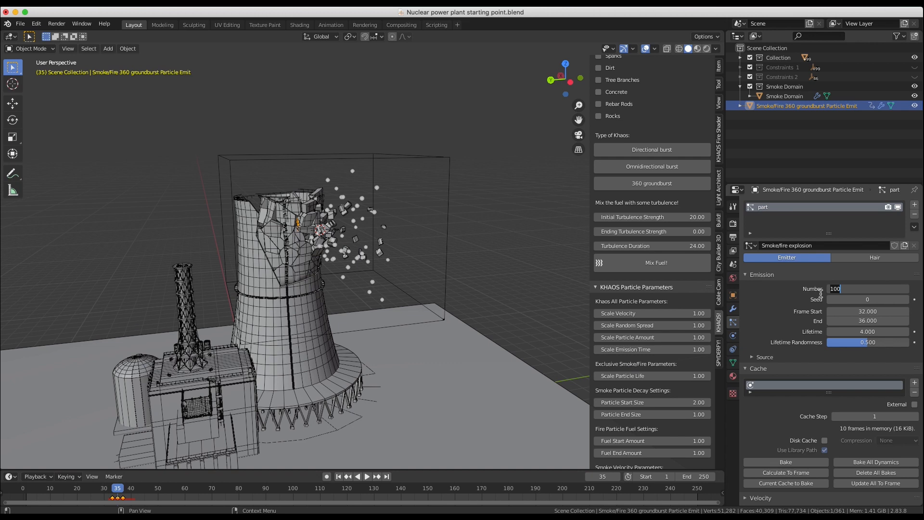
type("0")
key("Return")
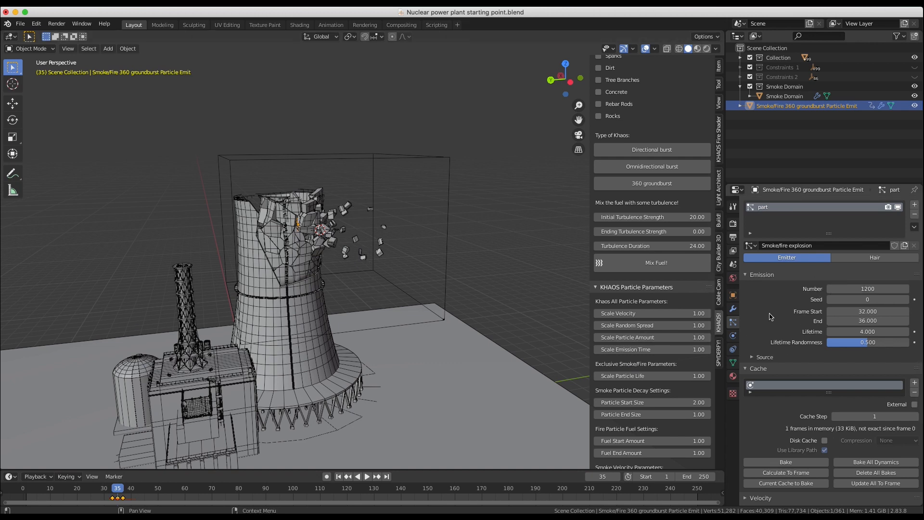
- Set the end frame of the particle emission to 34
scroll(821, 333, "down", 3)
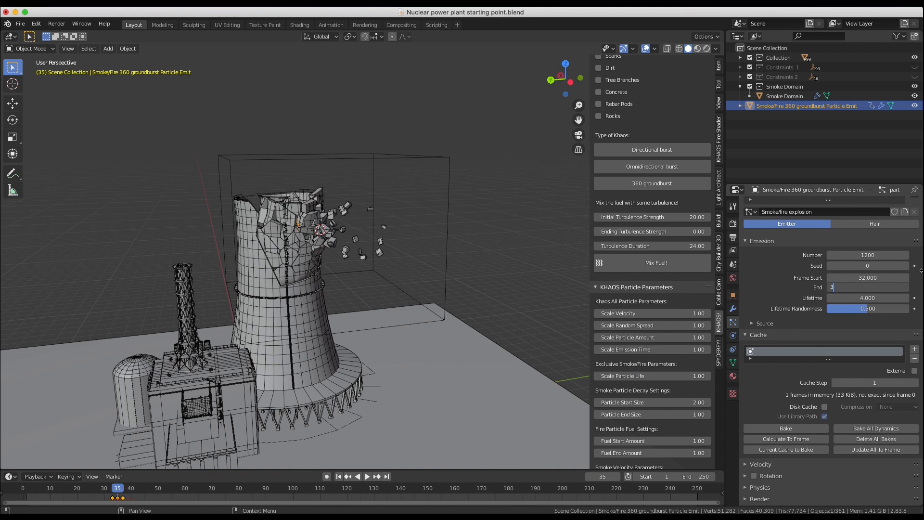
type("34")
key("Return")
- Set the particles' normal velocity to 12 m/s and the velocity randomize value to 14
scroll(773, 285, "down", 3)
left_click(747, 403)
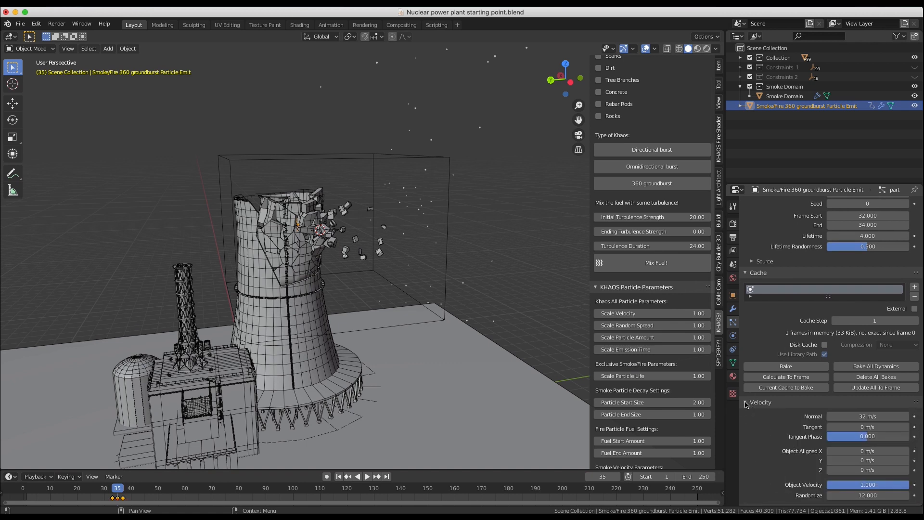
scroll(770, 385, "down", 5)
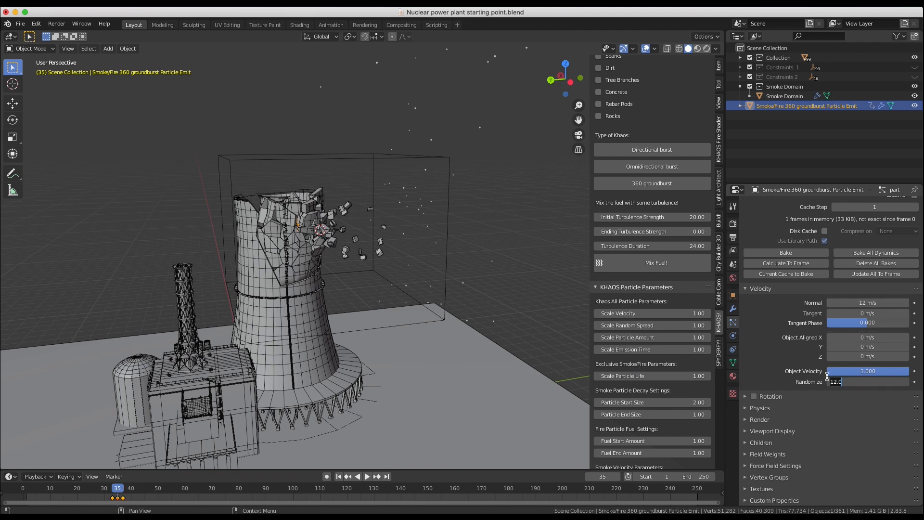
- Replay the simulation from the start and go to frame 36 to check the burst direction at the tower
left_click(338, 477)
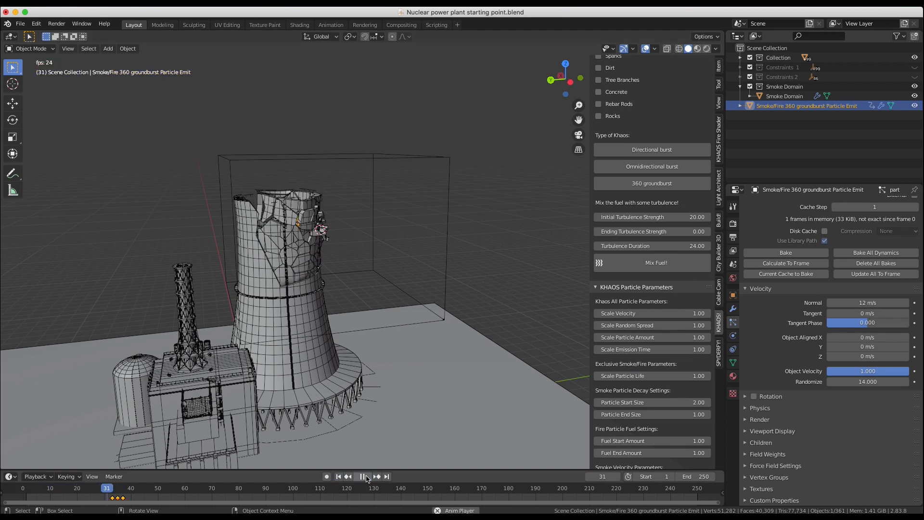
left_click(365, 476)
left_click_drag(101, 494, 120, 495)
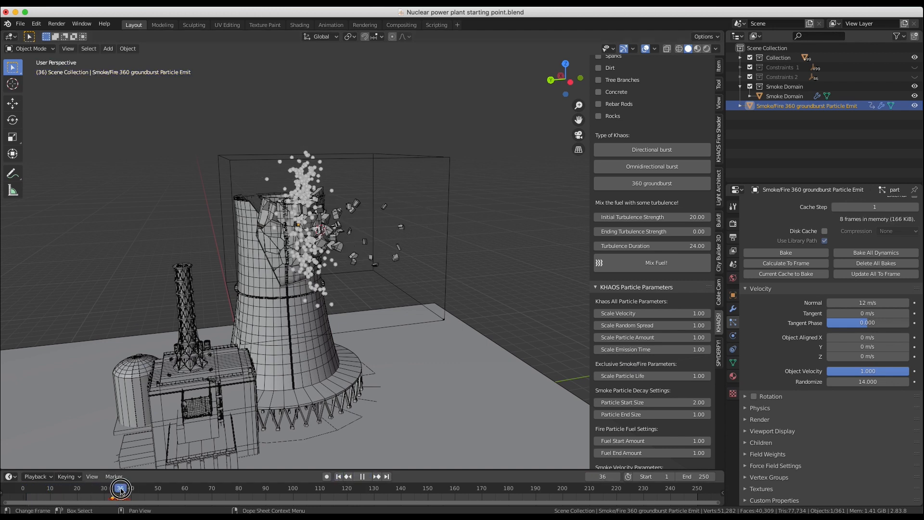
middle_click_drag(240, 171, 469, 300)
scroll(313, 223, "up", 3)
- Return to frame 1, scale the emitter along the Z axis and check the burst at frame 36
left_click(339, 476)
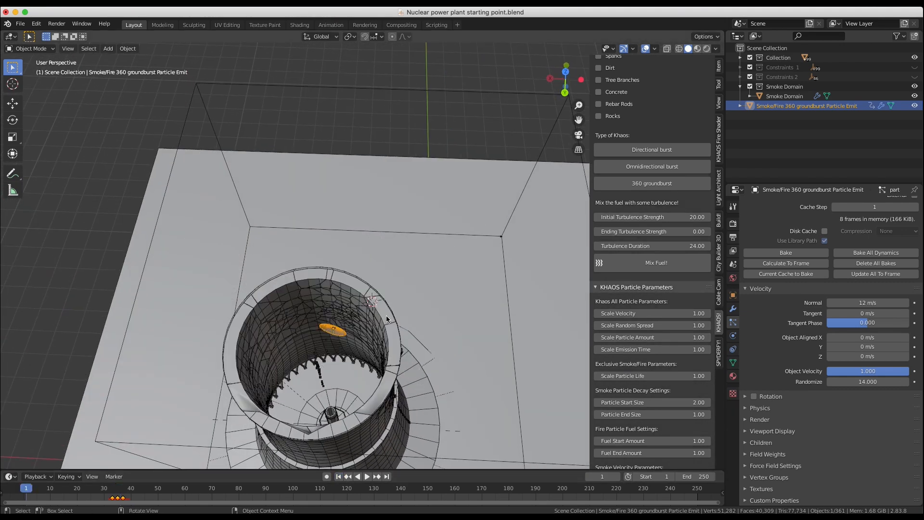
key("s")
key("z")
left_click(524, 188)
middle_click_drag(524, 188, 353, 294)
left_click_drag(83, 492, 120, 498)
middle_click_drag(213, 328, 230, 303)
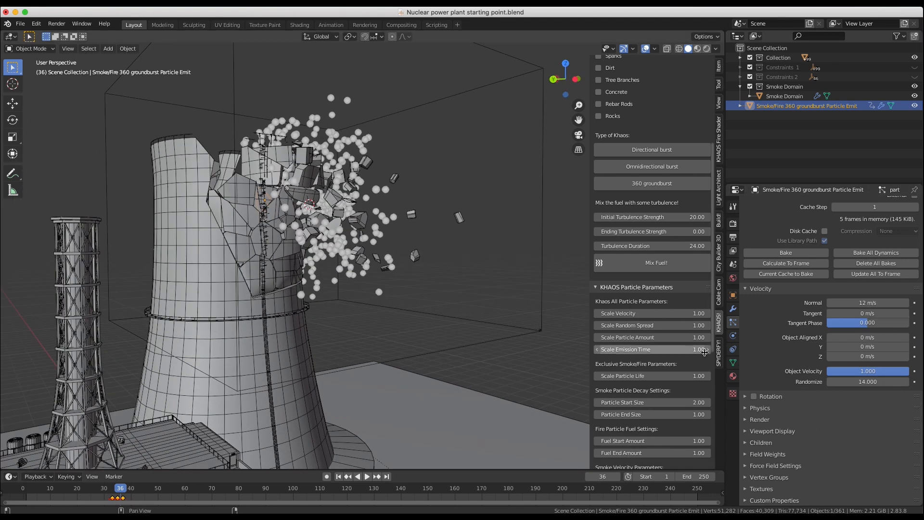
- Display the emitter's particles as crosses in the viewport
left_click(748, 432)
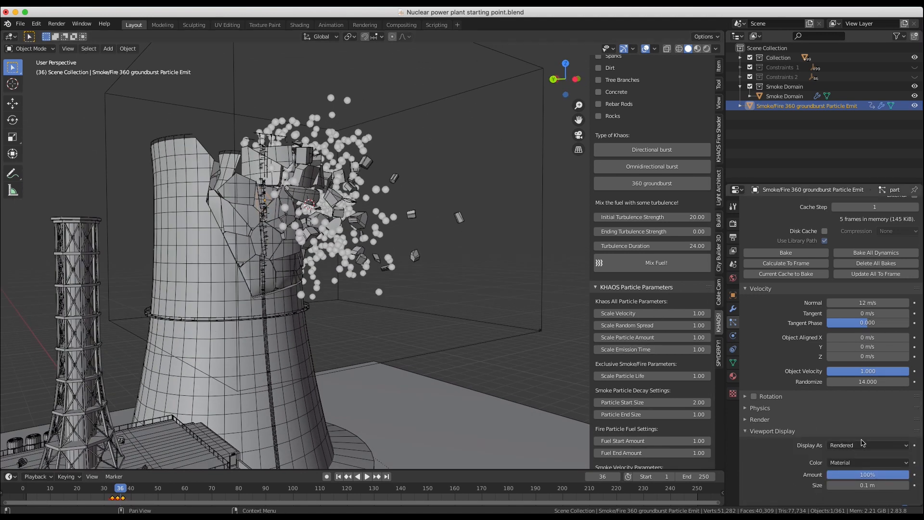
left_click(863, 443)
left_click(848, 399)
- Rotate and reposition the emitter inside the tower, checking its burst against the debris at frame 36
middle_click_drag(414, 248, 429, 242)
middle_click_drag(428, 242, 409, 269)
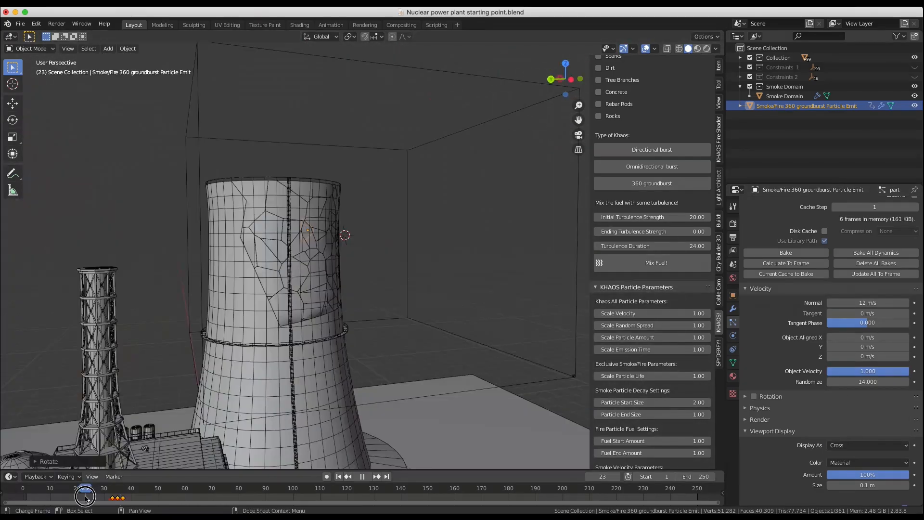
left_click_drag(85, 498, 121, 499)
middle_click_drag(289, 270, 408, 381)
key("g")
left_click(411, 321)
left_click_drag(96, 496, 121, 495)
middle_click_drag(385, 260, 313, 234)
- Set the particle lifetime to 3 and go to frame 36 to check the burst
scroll(793, 342, "up", 10)
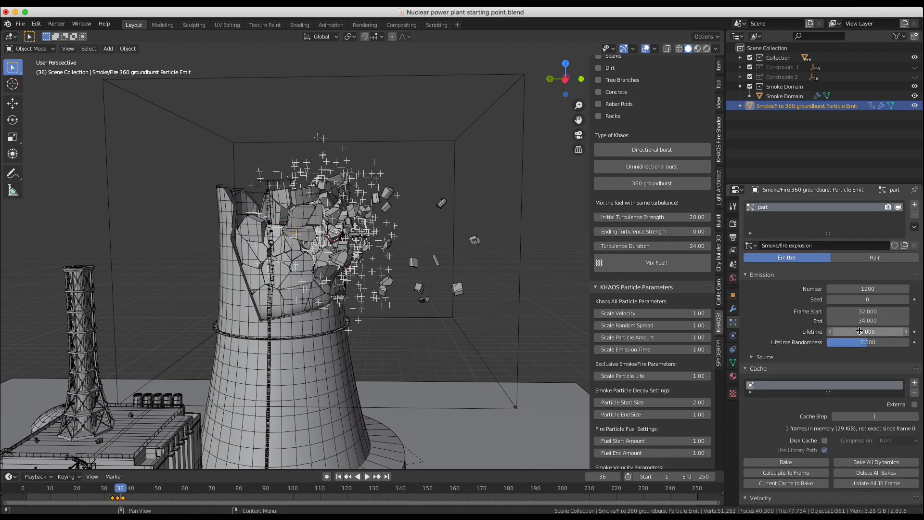
left_click_drag(144, 492, 120, 491)
middle_click_drag(280, 258, 279, 259)
- Duplicate the emitter, place the copy close beside it inside the tower and make its particle settings single-user
middle_click_drag(361, 163, 355, 169)
key("shift+d")
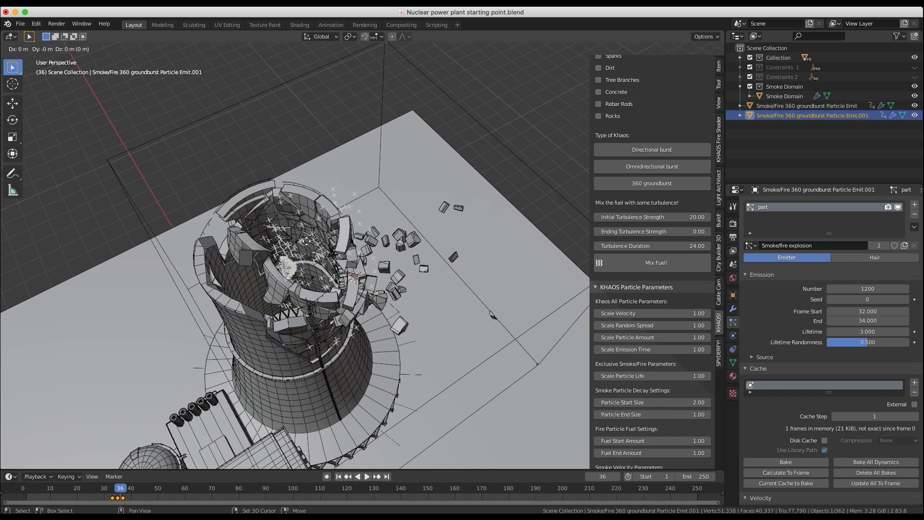
left_click(322, 252)
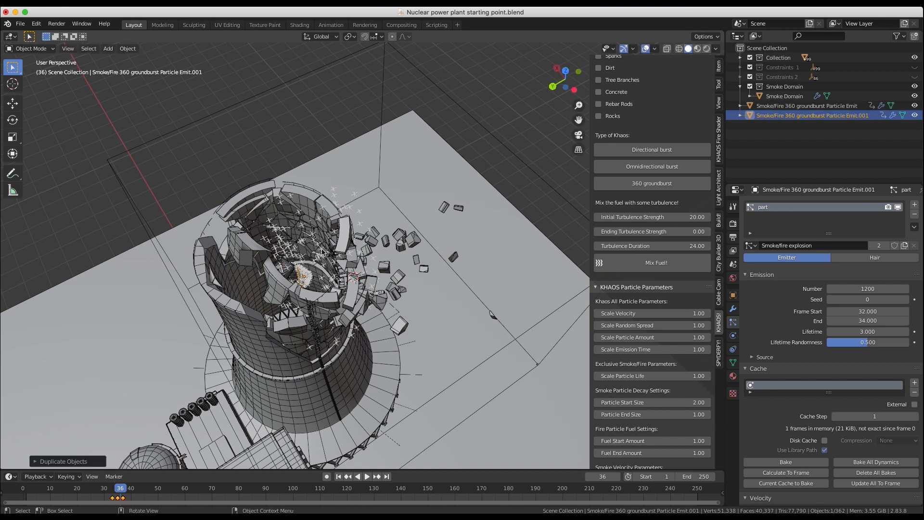
left_click(904, 246)
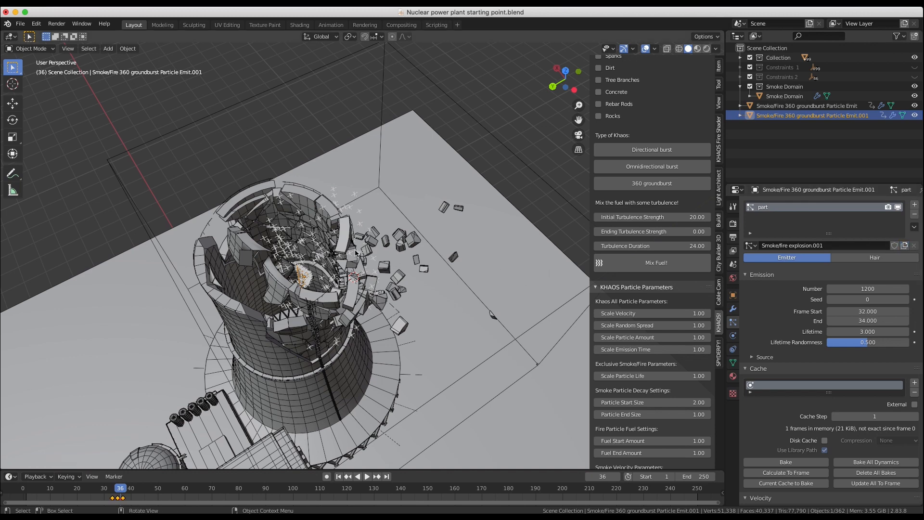
- Scale the duplicated emitter along its local Z axis and go to frame 35 to check the combined burst
middle_click_drag(355, 251, 385, 300)
key("s")
key("z")
key("z")
left_click(455, 204)
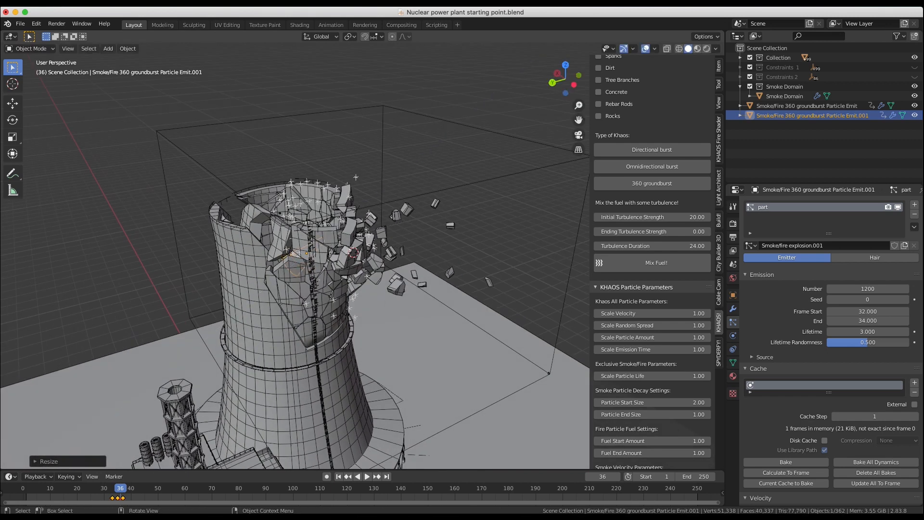
left_click_drag(103, 488, 117, 488)
middle_click_drag(308, 269, 324, 231)
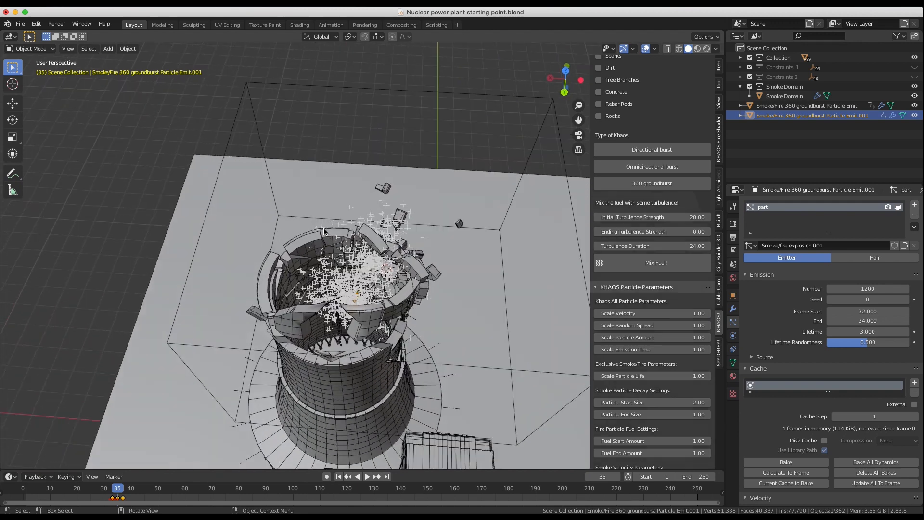
- Duplicate the second emitter in place and give the third emitter its own copy of the particle settings
scroll(324, 232, "left", 5)
scroll(484, 211, "right", 5)
key("shift+d")
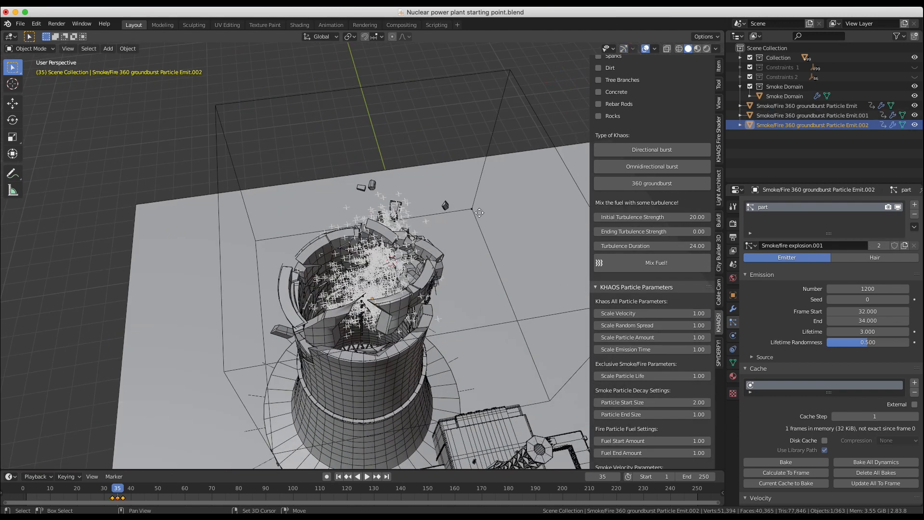
right_click(479, 212)
left_click(905, 247)
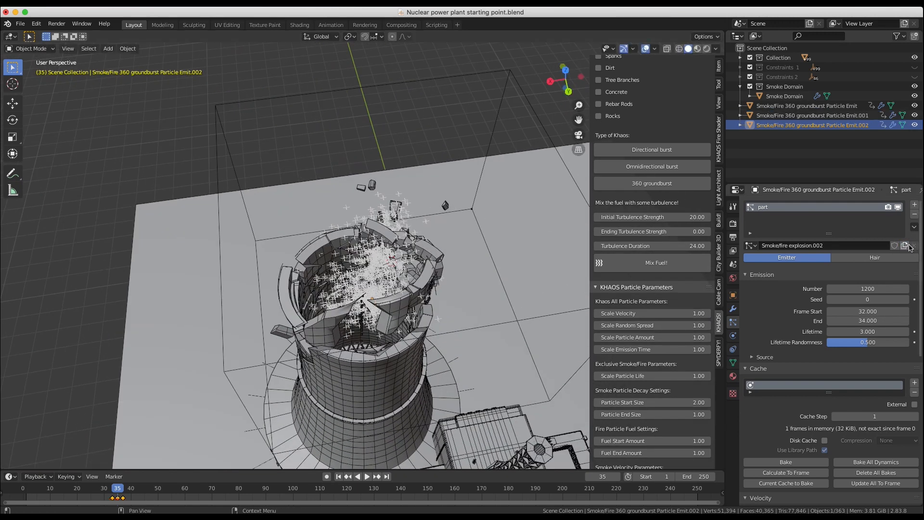
- Rotate the third emitter to burst upward, set its particle lifetime to 4 and check it at frame 35
scroll(306, 264, "left", 10)
scroll(306, 263, "left", 5)
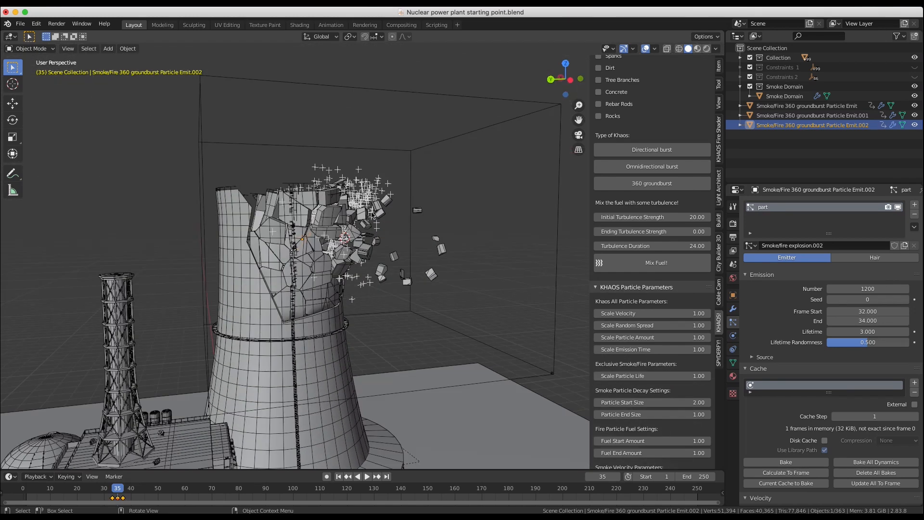
key("r")
key("Return")
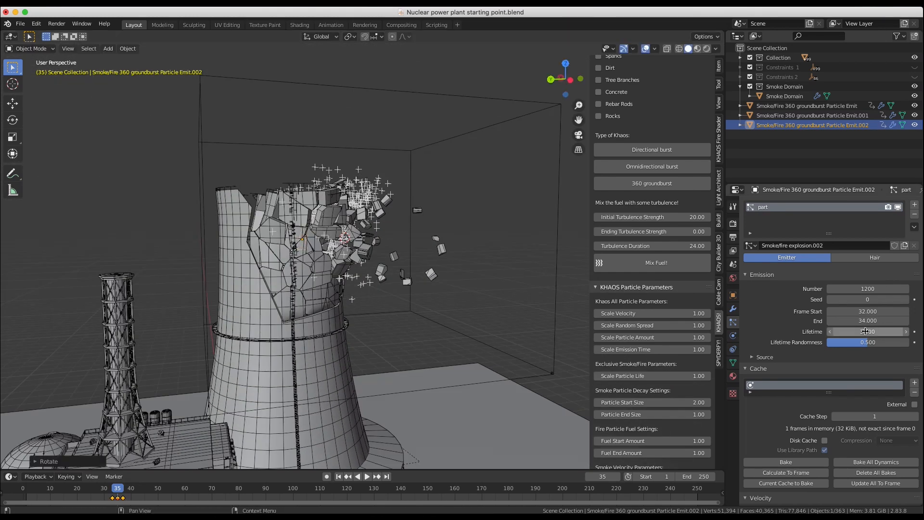
left_click(864, 332)
key("Return")
left_click_drag(102, 494, 118, 495)
scroll(404, 262, "left", 3)
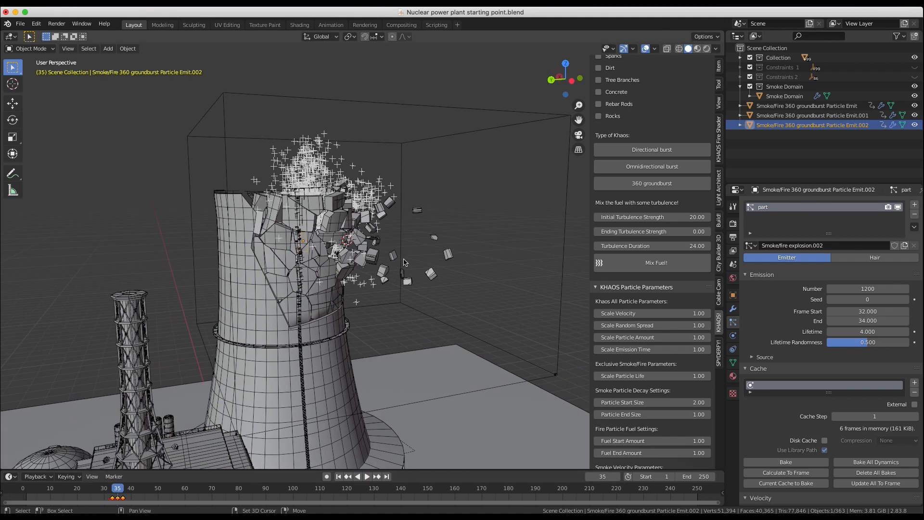
- Duplicate the upward-bursting emitter in place with independent particle settings and rotate the copy
key("shift+d")
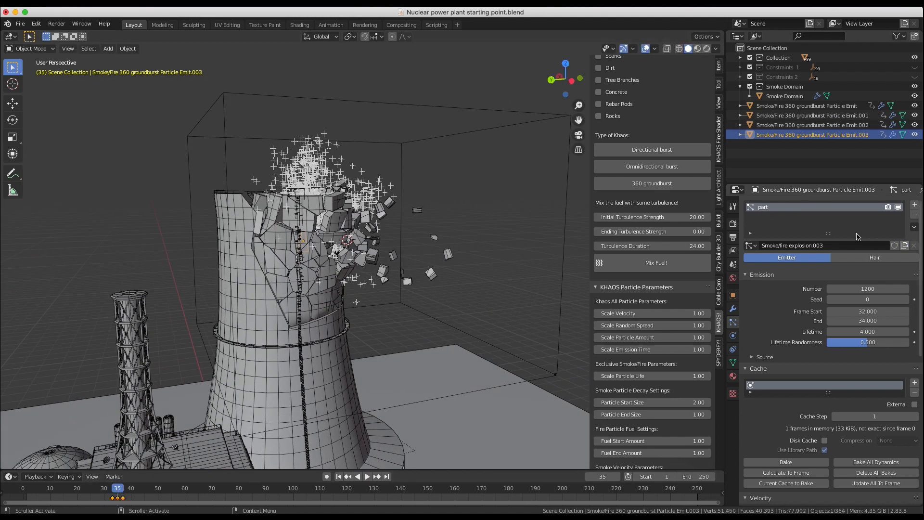
key("Escape")
key("r")
left_click(385, 240)
middle_click_drag(400, 212, 340, 235)
key("r")
left_click(339, 234)
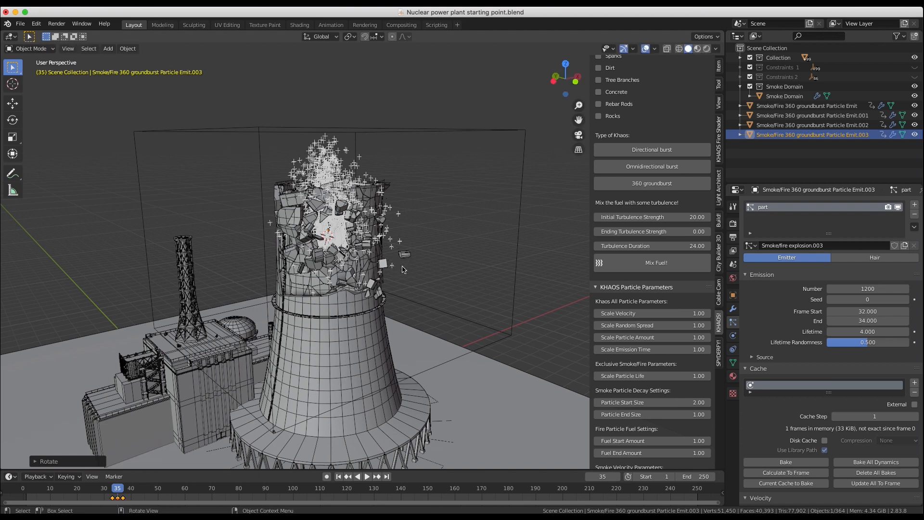
- Resize the fourth emitter and go to frame 36 to check its burst direction
middle_click_drag(339, 289, 410, 273)
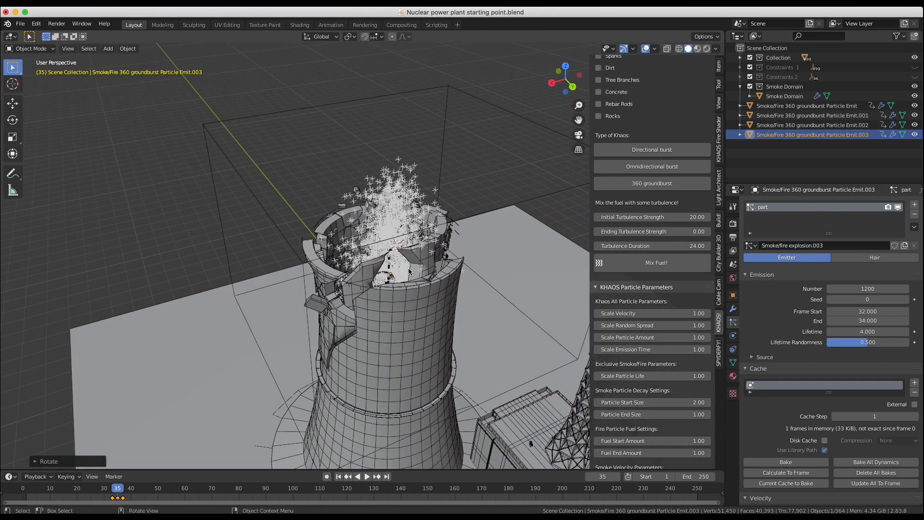
key("r")
key("Escape")
middle_click_drag(466, 243, 434, 269)
key("space")
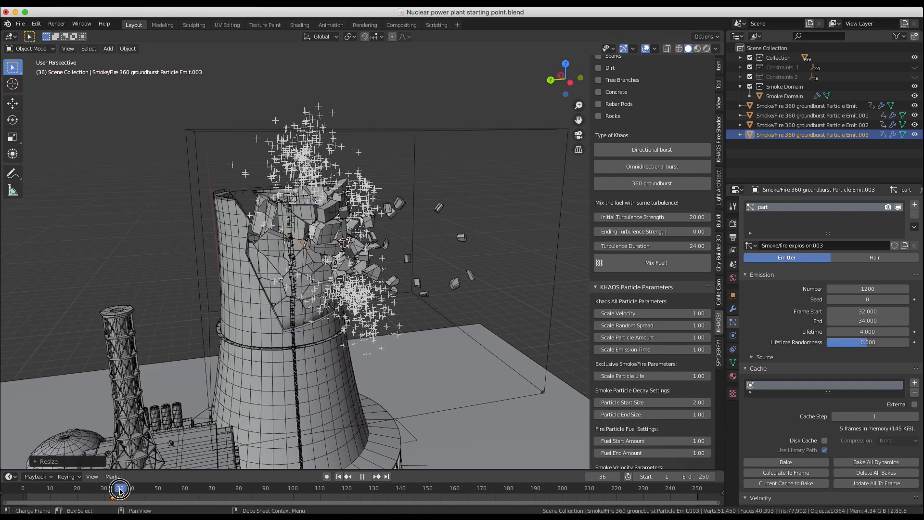
- Rotate the fourth emitter again and set its particle number to 1500, checking the burst at frame 37
middle_click_drag(440, 343, 477, 328)
key("r")
left_click(477, 328)
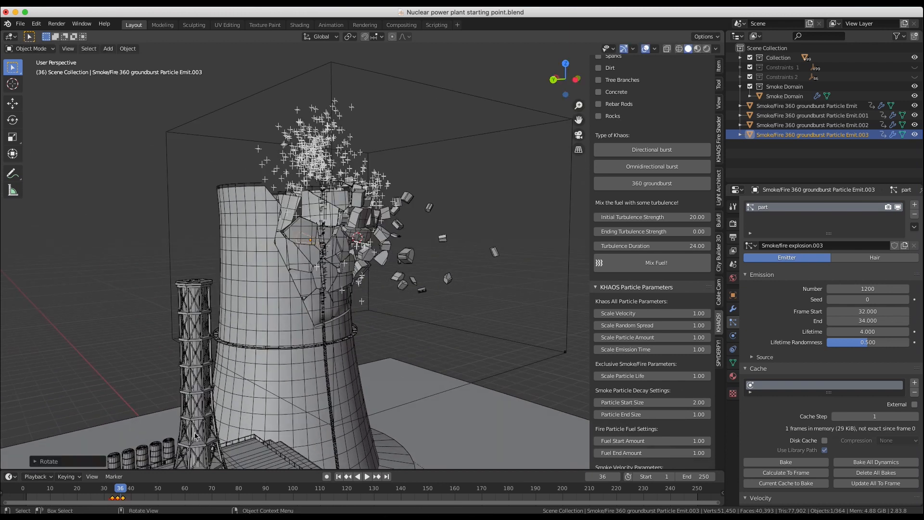
left_click_drag(93, 489, 123, 488)
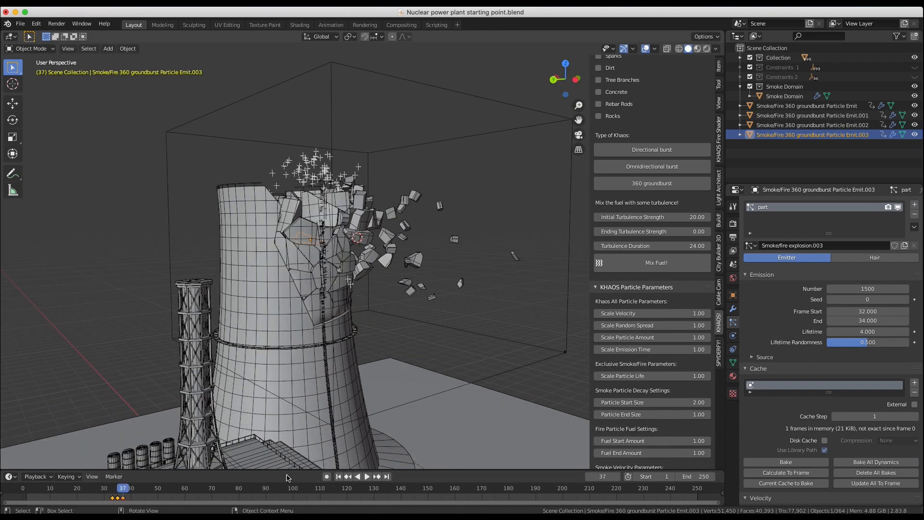
- Return the timeline to frame 1 and inspect the emitters' placement in the tower
left_click(339, 477)
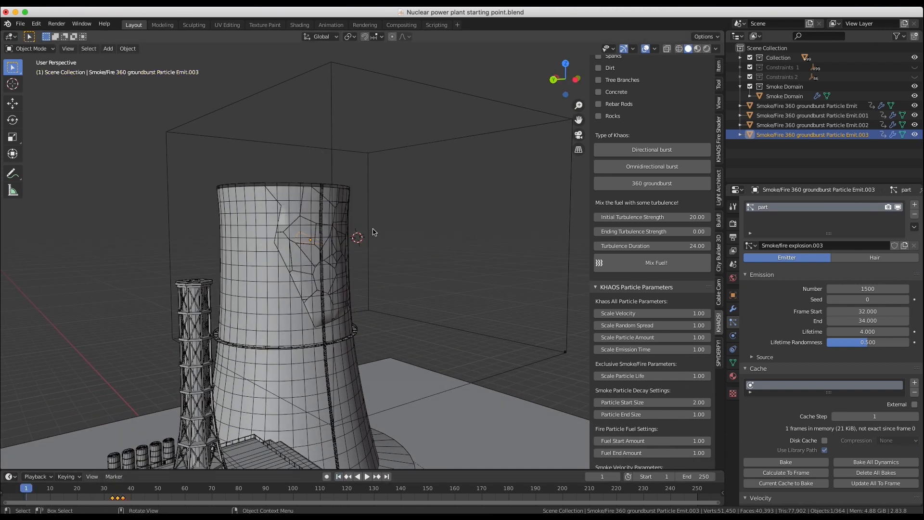
middle_click_drag(371, 189, 313, 190)
scroll(371, 190, "up", 3)
middle_click_drag(371, 190, 383, 190)
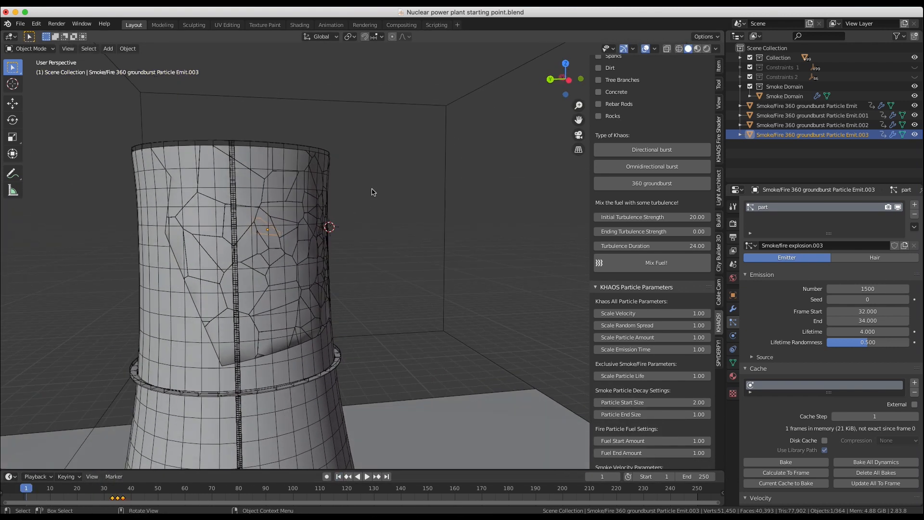
scroll(371, 190, "down", 3)
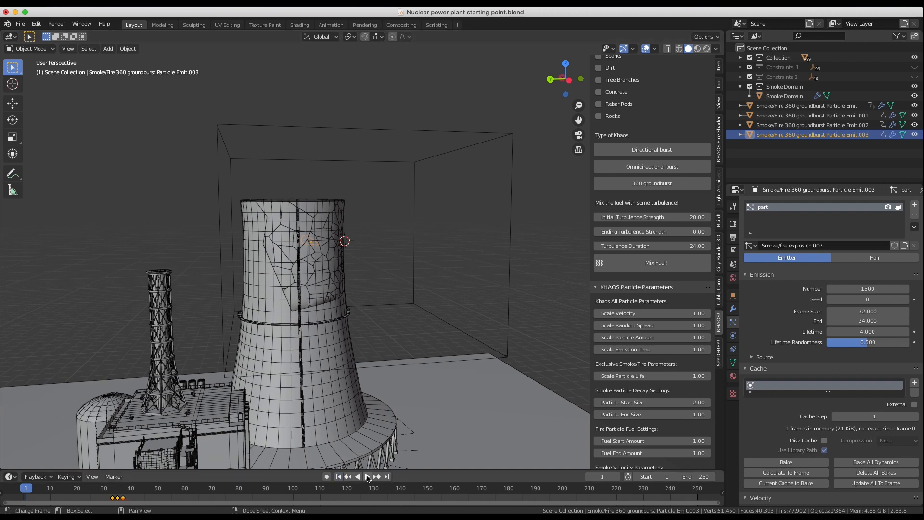
- Play the simulation to frame 43 and examine how the particle bursts match the tower's destruction
left_click(367, 476)
left_click(366, 476)
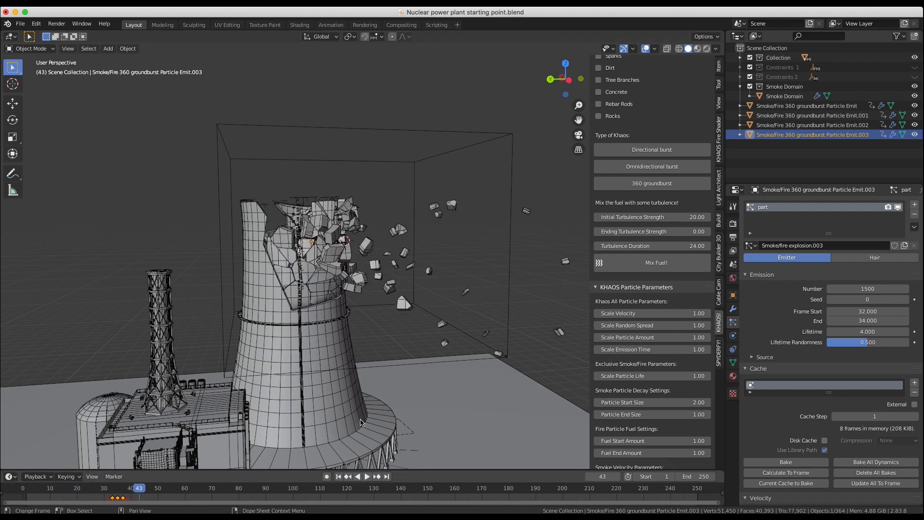
middle_click_drag(298, 226, 316, 279)
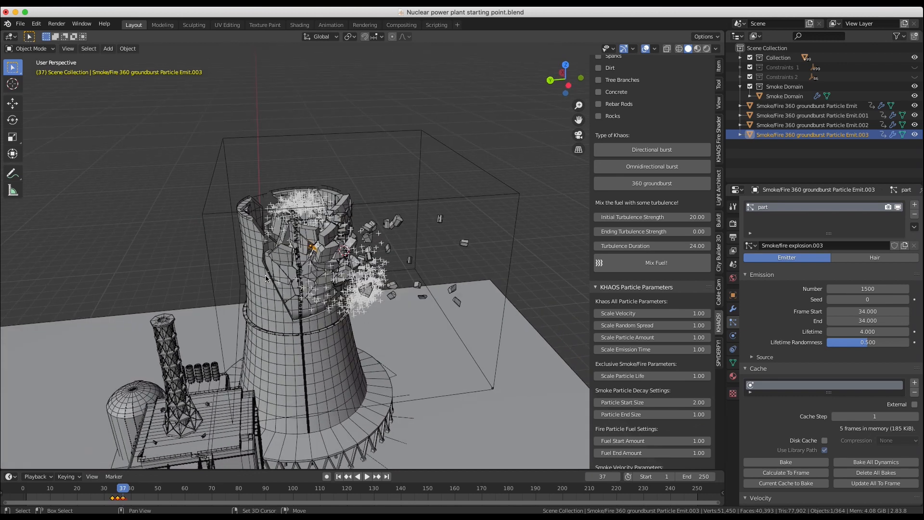
- Duplicate the fourth emitter in place and rotate the copy, checking its burst direction at frame 36
key("shift+d")
right_click(284, 294)
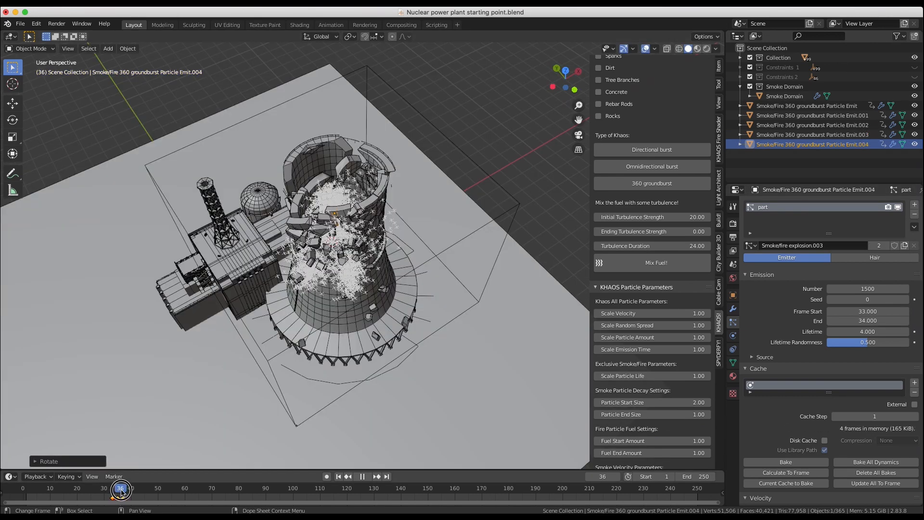
left_click(121, 488)
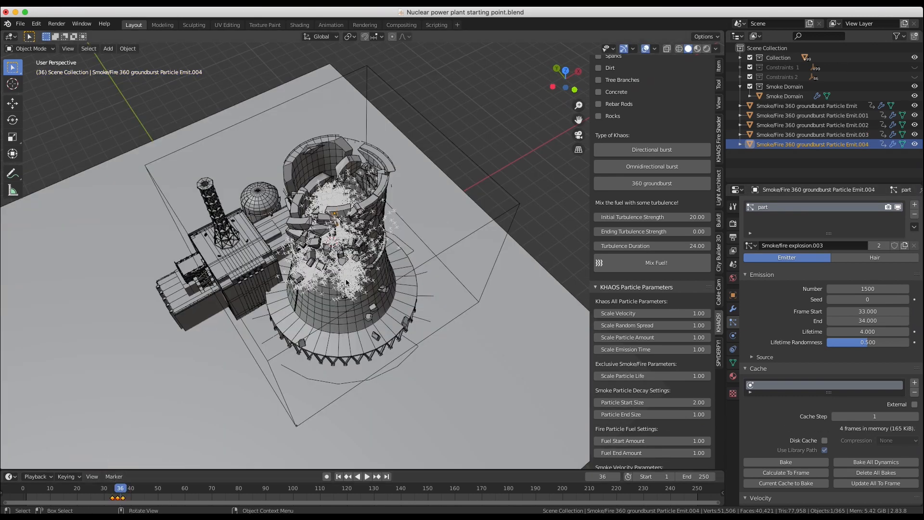
middle_click_drag(308, 347, 347, 281)
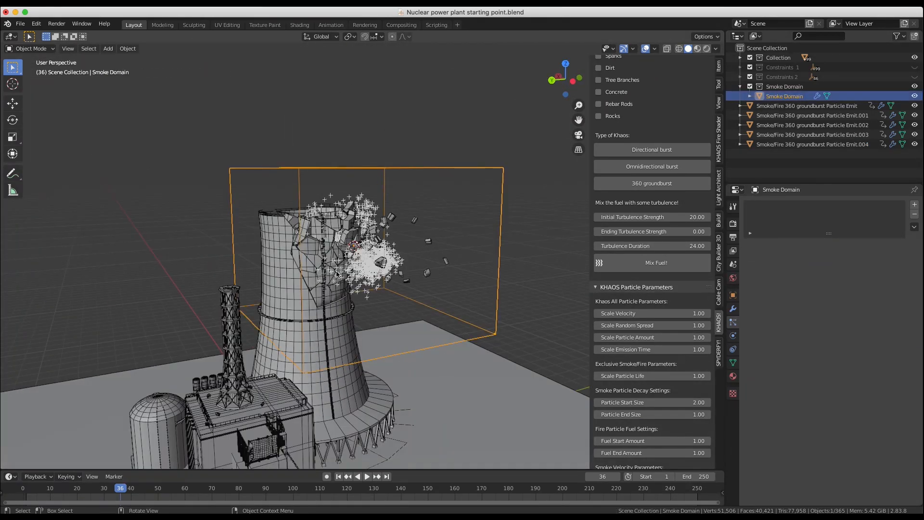
- Scale up the smoke domain so it surrounds the cooling tower and the flying debris
middle_click_drag(336, 274, 337, 275)
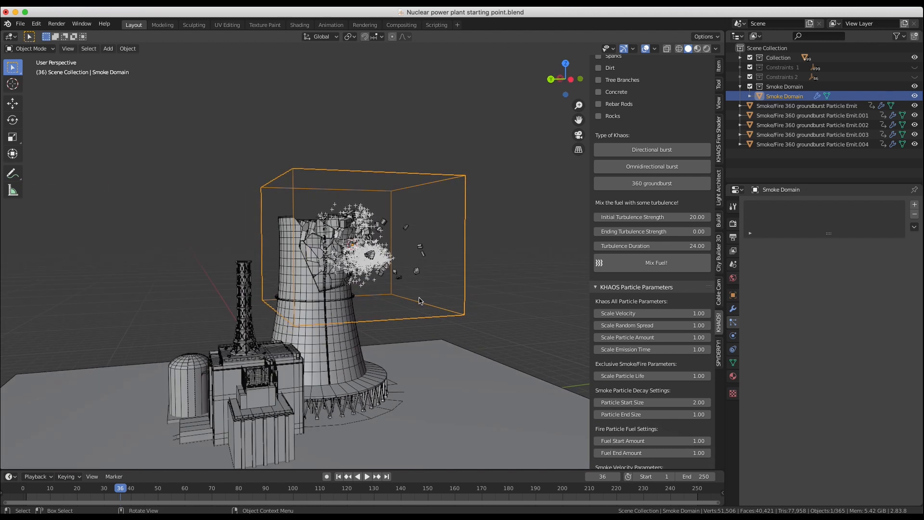
key("s")
left_click(507, 308)
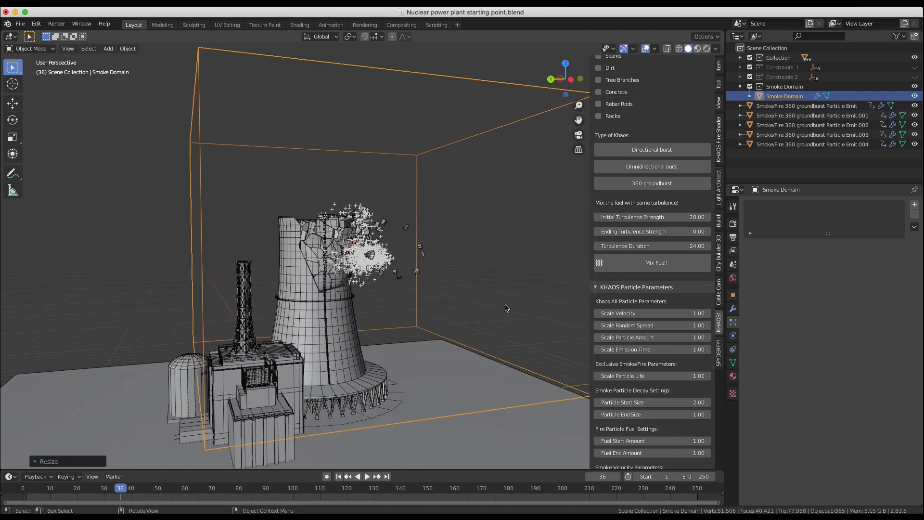
mouse_move(379, 300)
middle_mouse_down()
mouse_move(380, 284)
mouse_move(379, 318)
mouse_move(379, 304)
middle_mouse_up()
key("g")
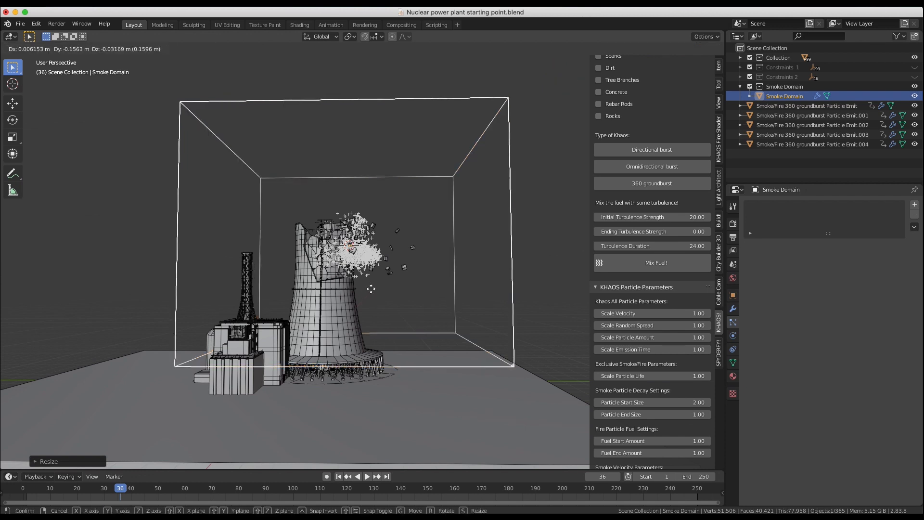
right_click(373, 288)
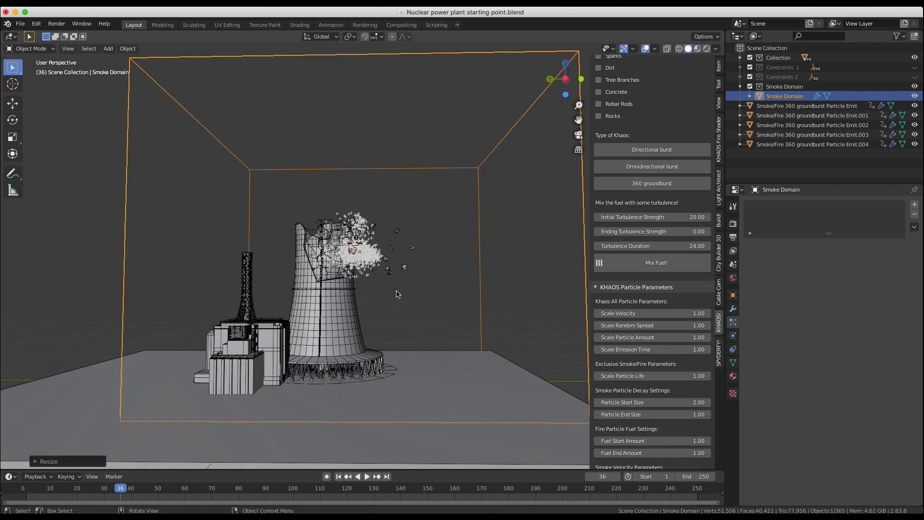
- Reposition the enlarged smoke domain so it encloses the tower with ample room above it for the explosion
middle_click_drag(398, 293, 507, 278)
key("g")
left_click(430, 255)
middle_click_drag(454, 288, 355, 280)
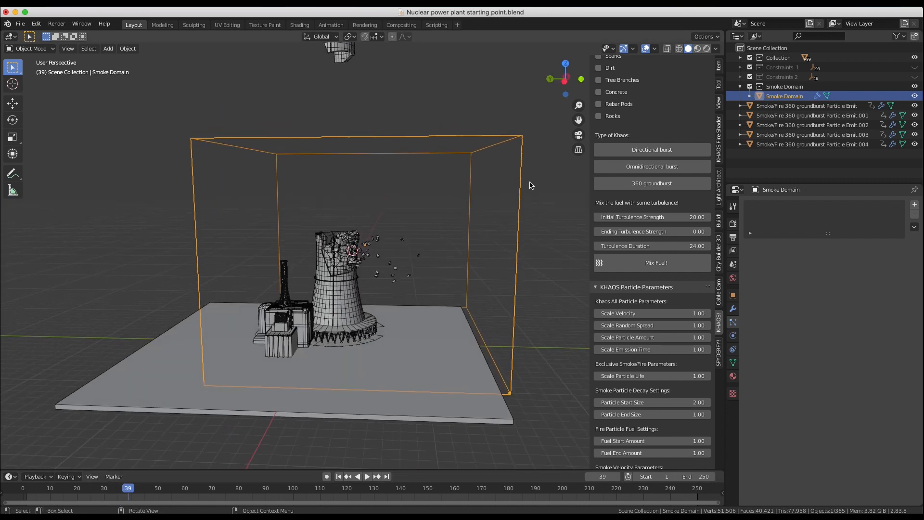
- Set the smoke domain's resolution divisions to 280 in its fluid physics settings
left_click(734, 336)
scroll(810, 309, "down", 3)
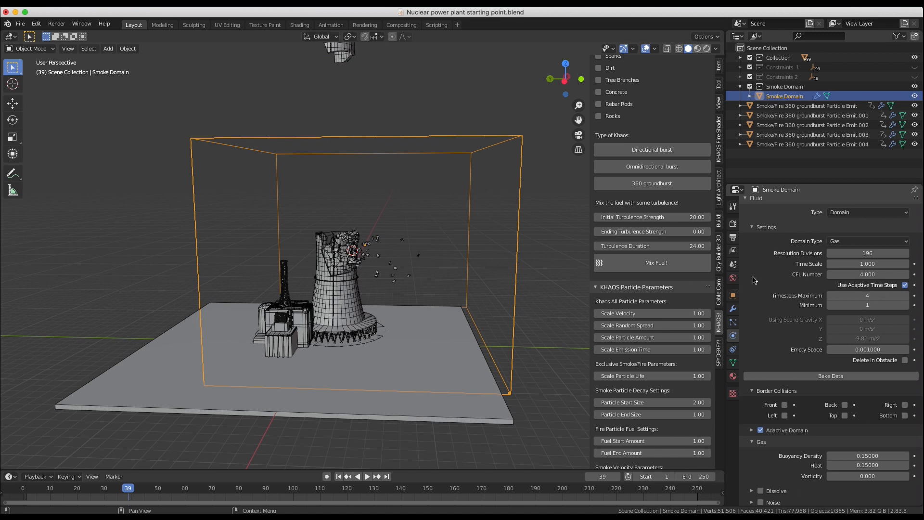
scroll(765, 275, "up", 3)
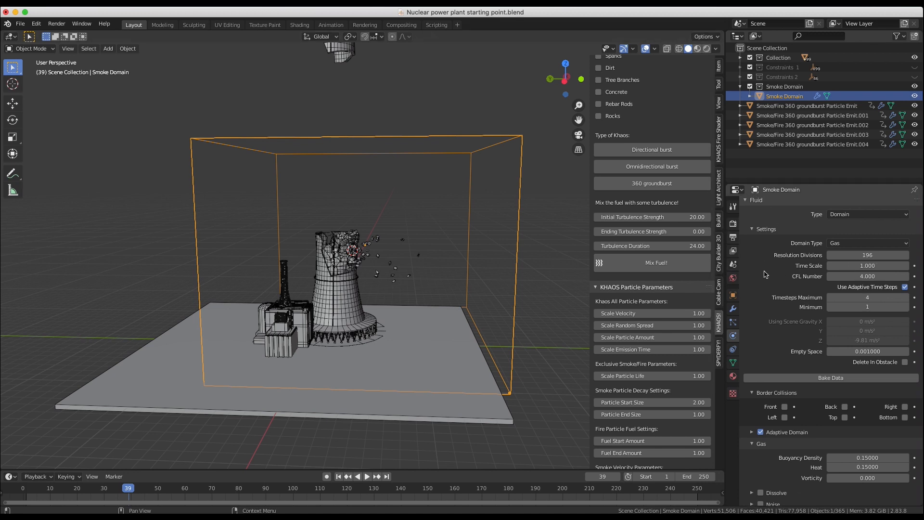
left_click(858, 307)
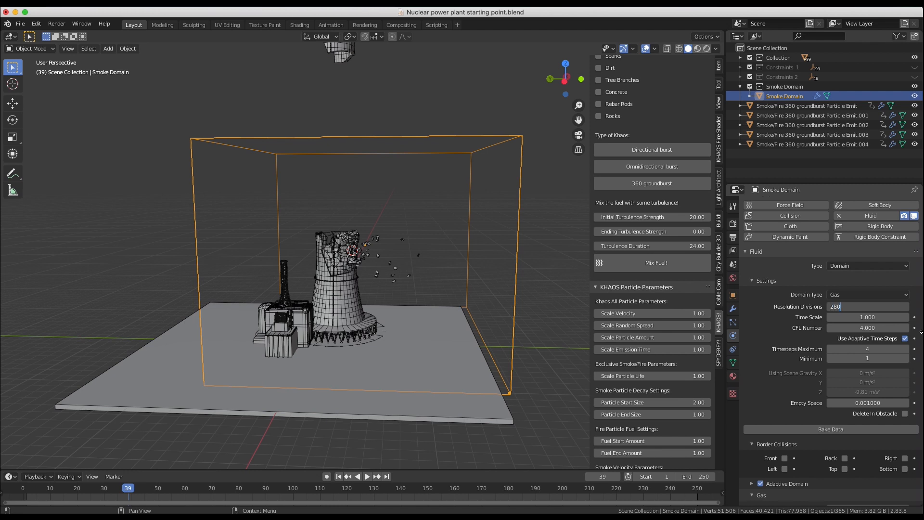
key("Return")
- Turn off the smoke domain's Adaptive Domain option and set its gas vorticity to 0.05
scroll(785, 356, "down", 3)
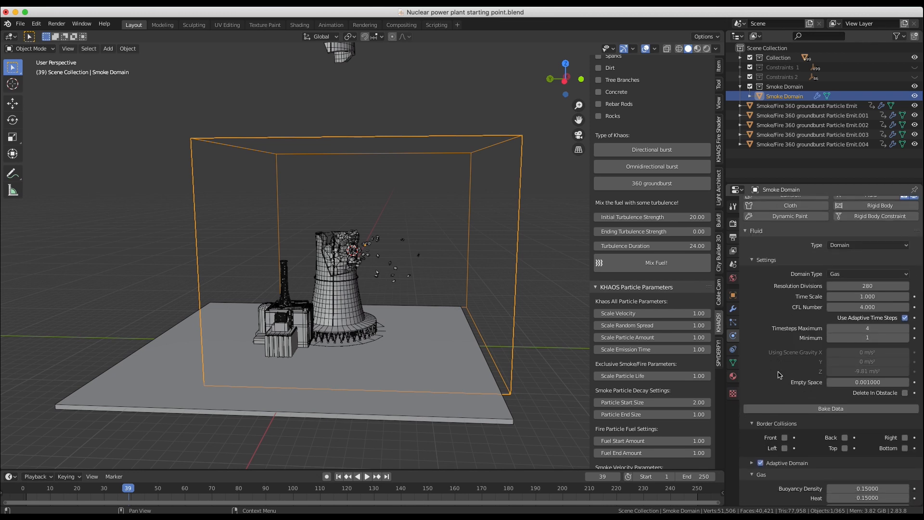
scroll(762, 336, "down", 5)
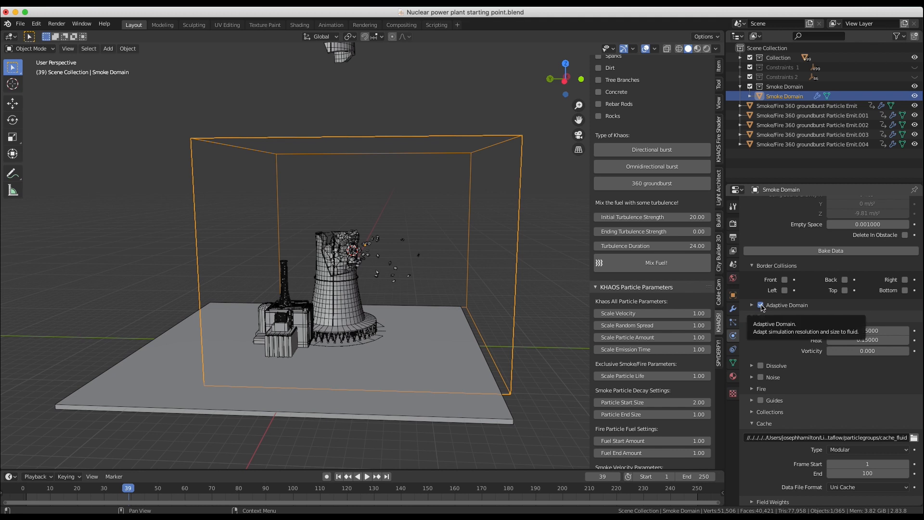
left_click(790, 296)
scroll(791, 299, "down", 1)
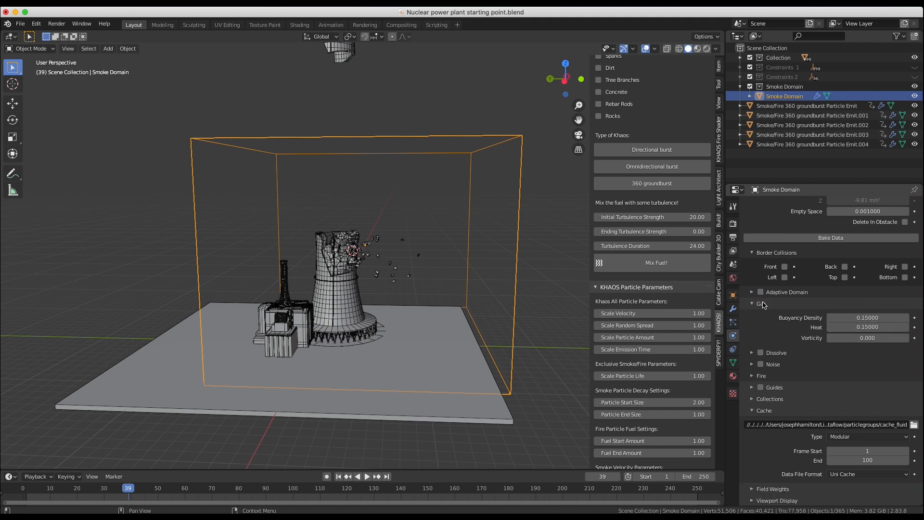
left_click(858, 339)
key("Return")
- Set the smoke domain's fire reaction speed to 0.2 and its fire vorticity to 1
left_click(753, 376)
scroll(770, 385, "down", 2)
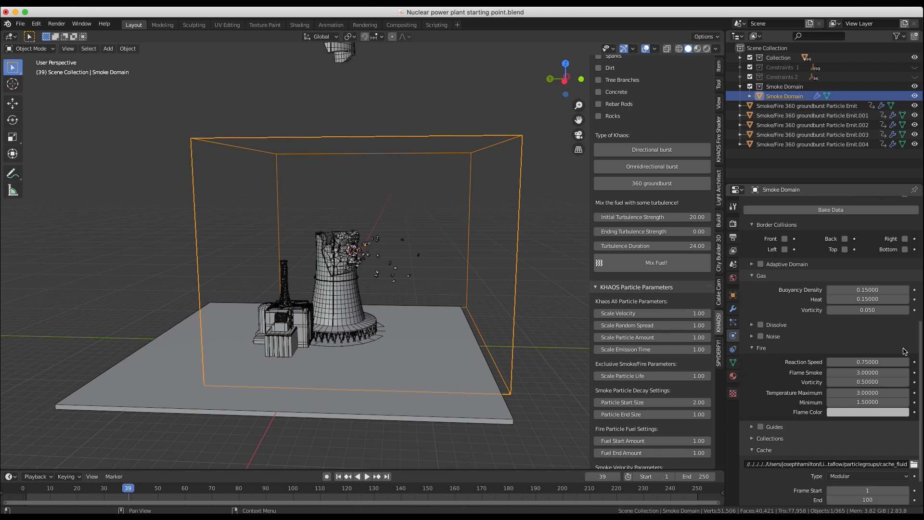
left_click(858, 364)
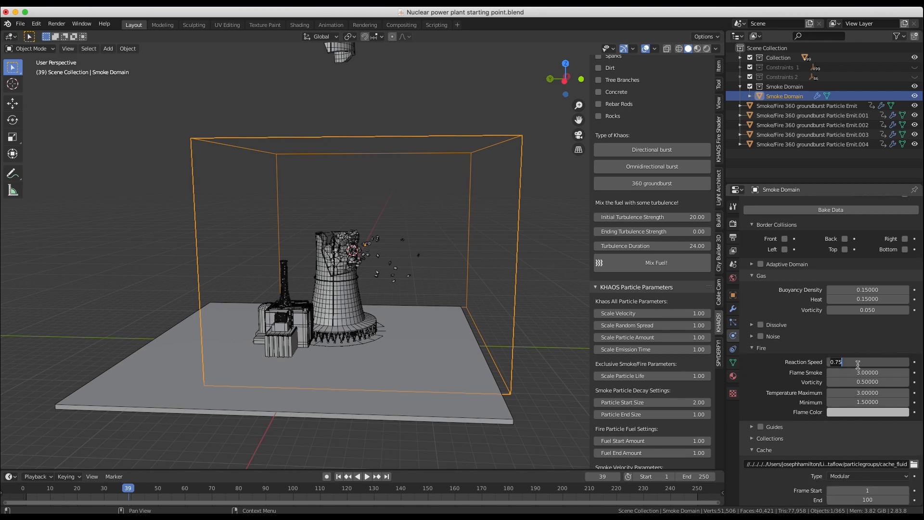
key("BackSpace")
type(".2")
key("Return")
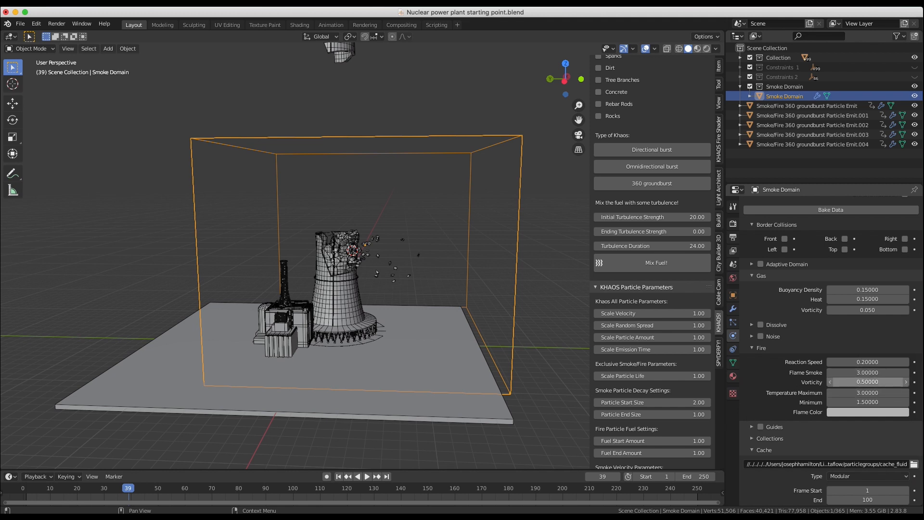
left_click(848, 383)
type("1")
key("Return")
- Create the folder "Nuclear power plant explosion cache" inside the Nuclear power plant explosion folder and assign it as the fluid cache directory
scroll(849, 384, "down", 2)
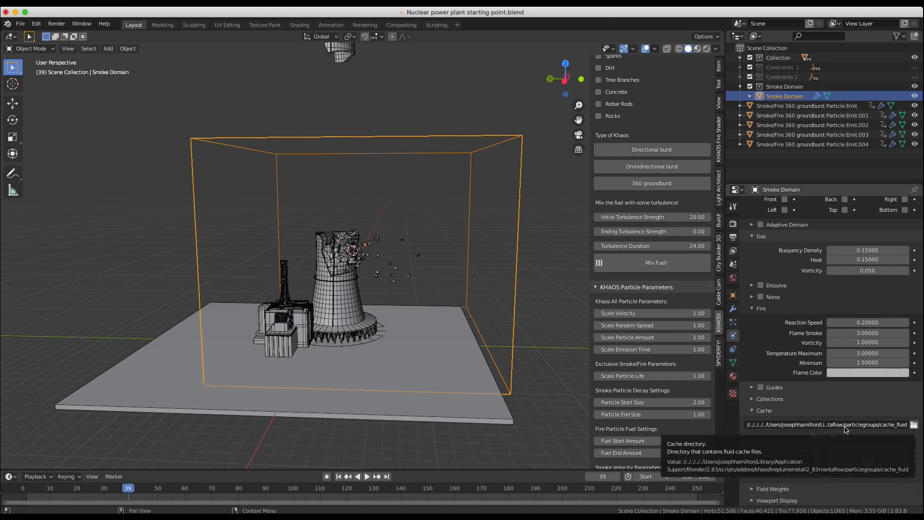
left_click(914, 426)
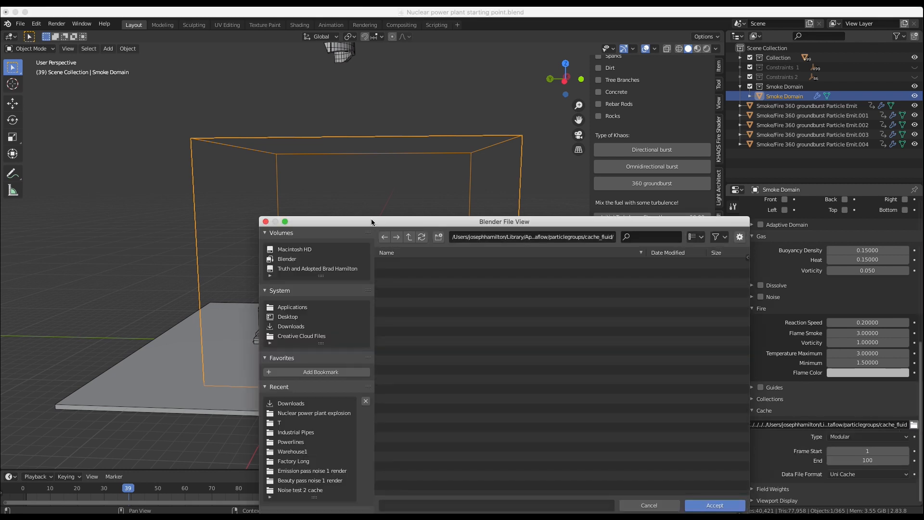
left_click(291, 268)
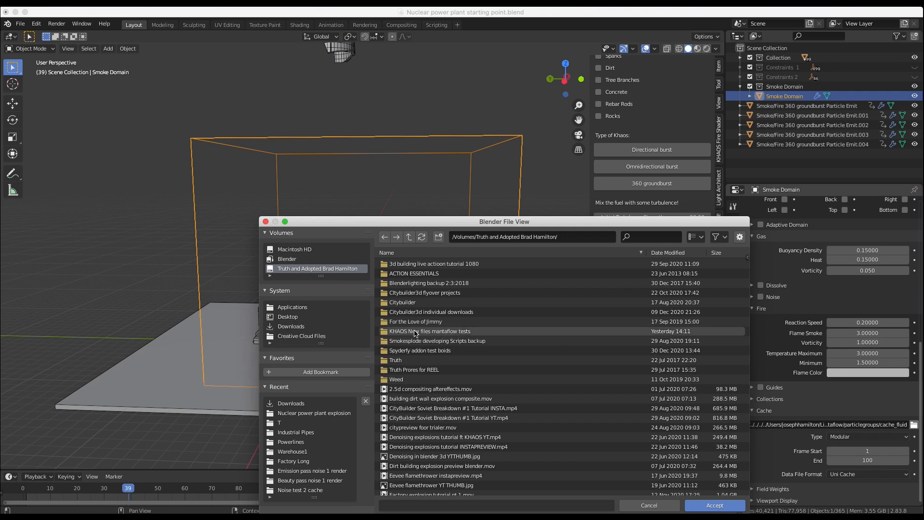
double_click(414, 330)
left_click(439, 237)
type("Nuclear")
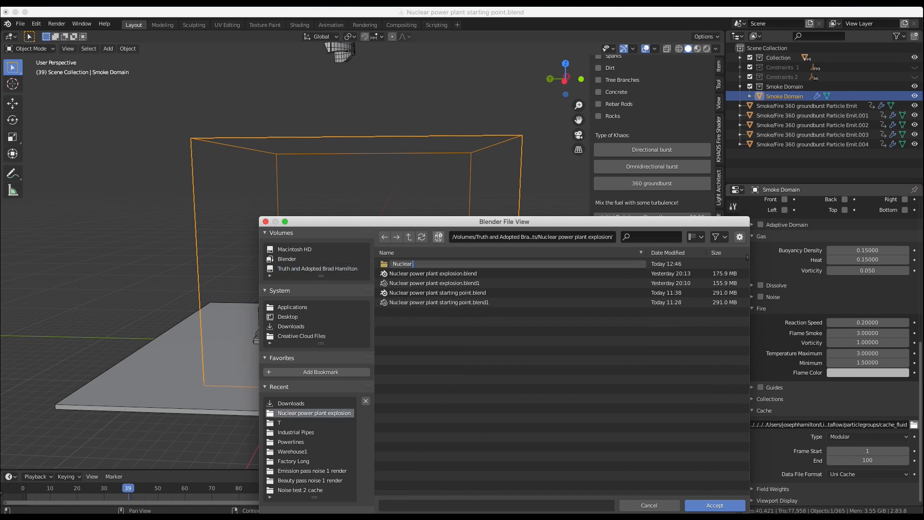
type(" power plant explosion cache")
key("Return")
left_click(715, 505)
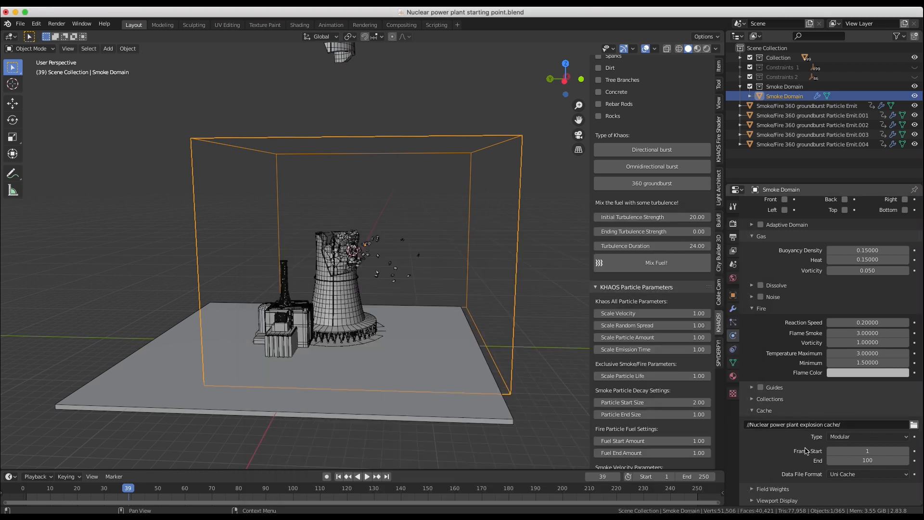
- Set the fluid cache's end frame to 160
scroll(860, 465, "up", 1)
scroll(850, 457, "down", 1)
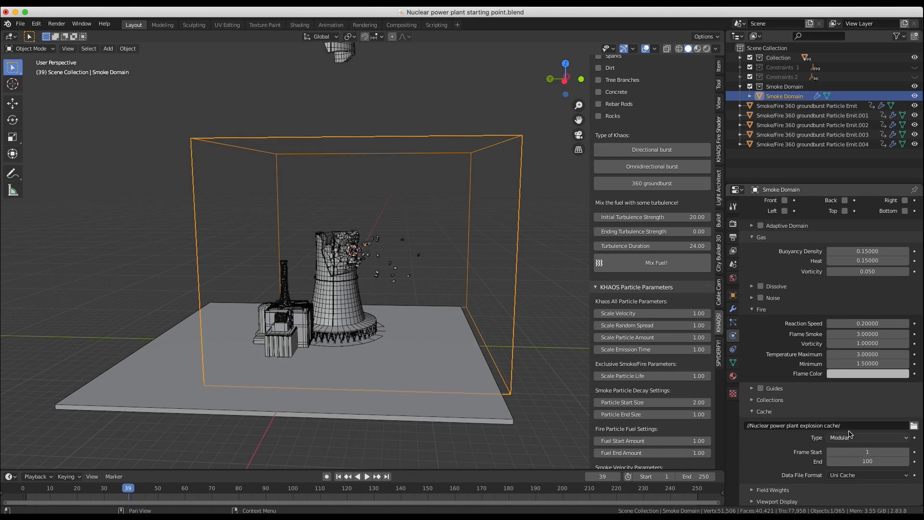
left_click(864, 463)
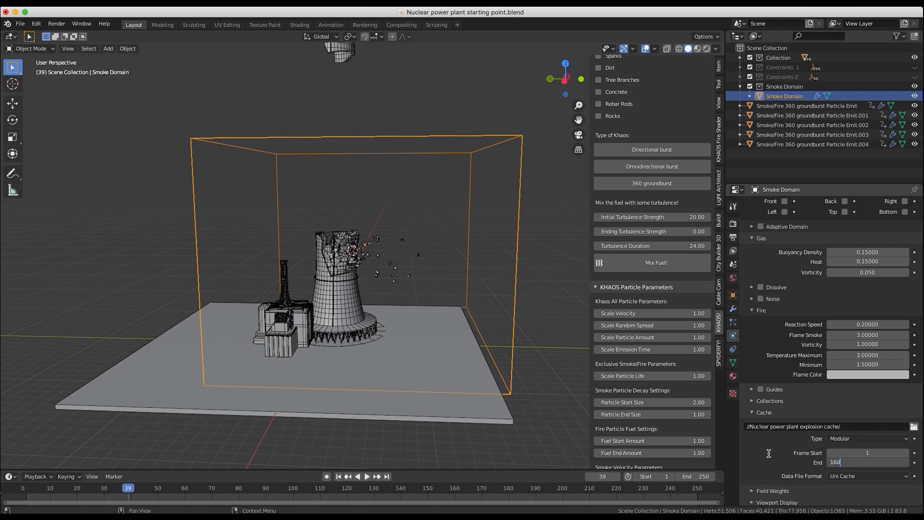
type("160")
key("Return")
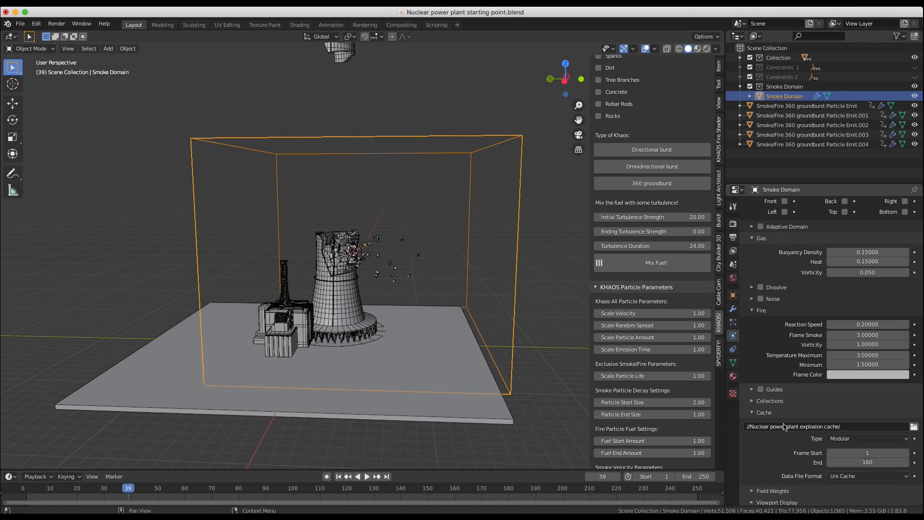
- Bake the smoke domain's fluid simulation data
scroll(809, 426, "down", 1)
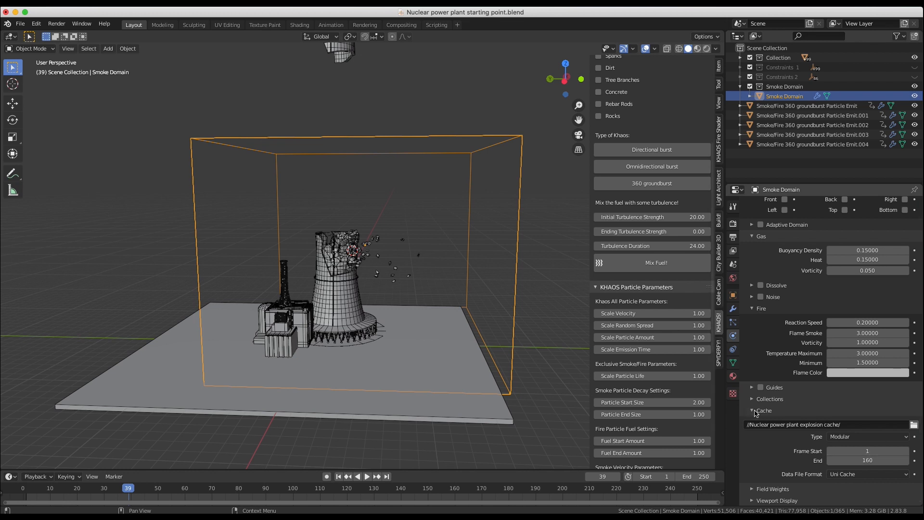
scroll(771, 433, "up", 10)
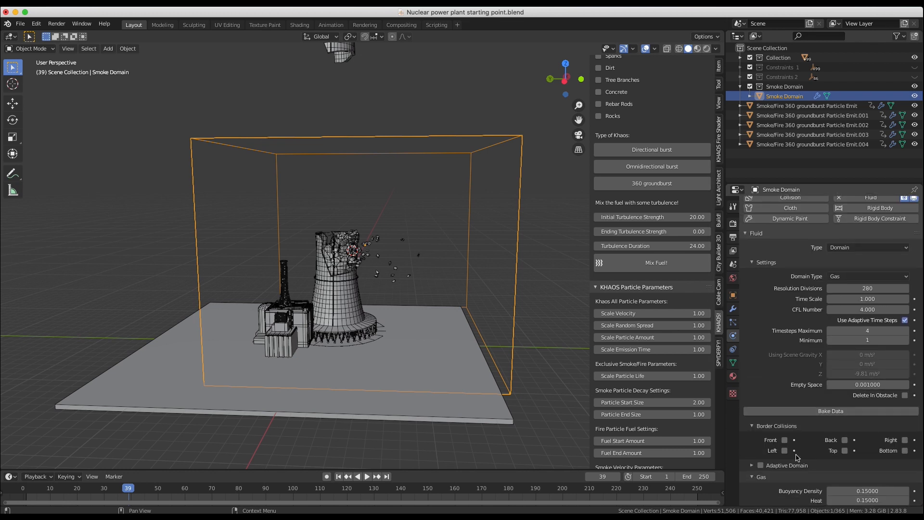
left_click(822, 412)
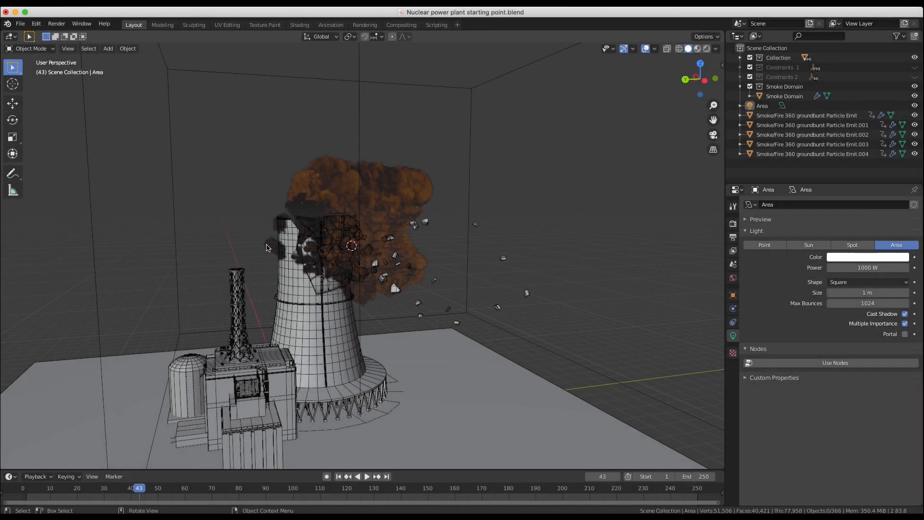
- Inspect the baked smoke and fire around the shattering tower at frame 43 from several angles
scroll(219, 241, "up", 5)
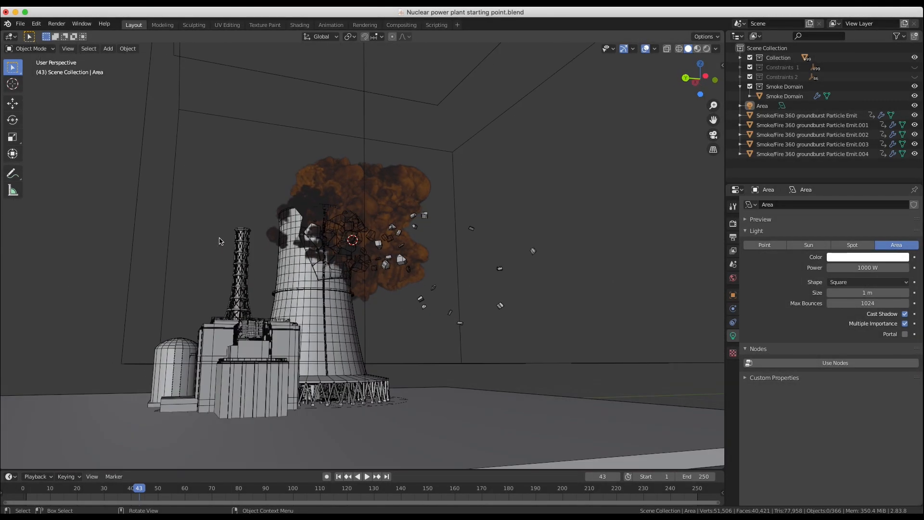
scroll(219, 240, "up", 5)
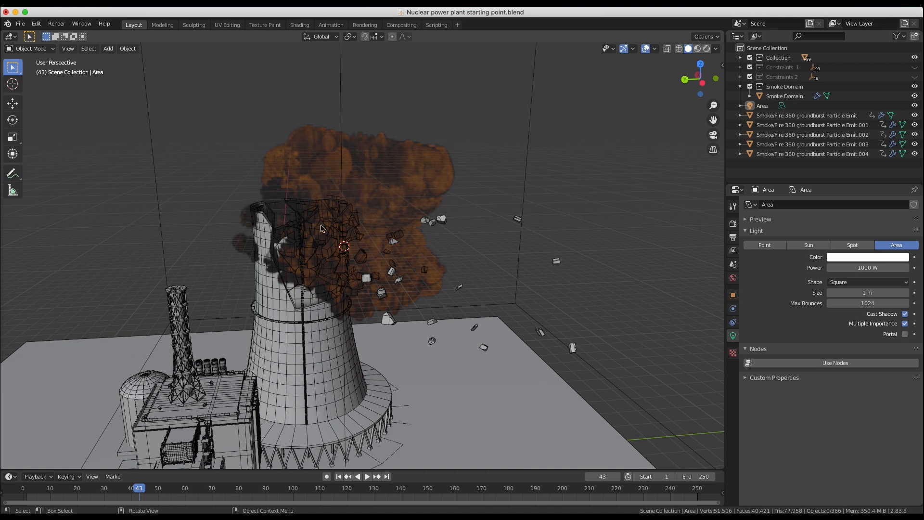
mouse_move(323, 228)
middle_mouse_down()
mouse_move(309, 226)
mouse_move(323, 228)
middle_mouse_up()
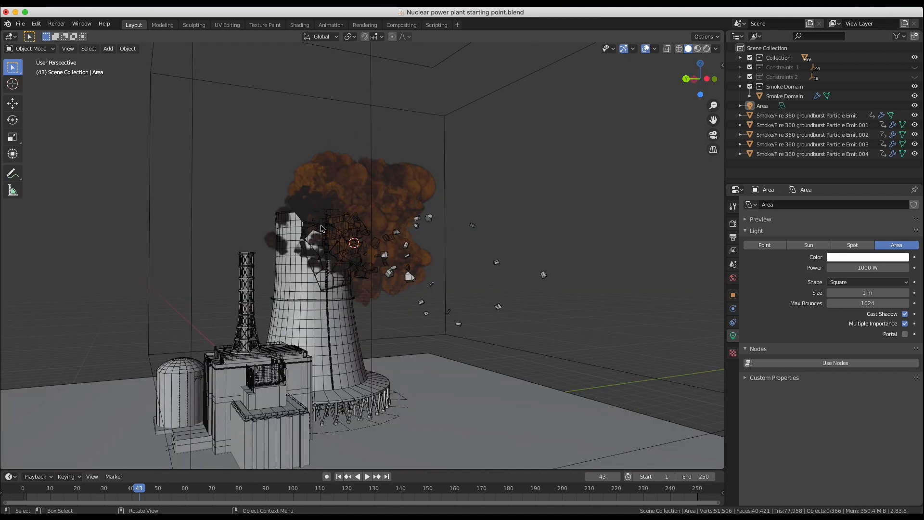
scroll(382, 302, "down", 2)
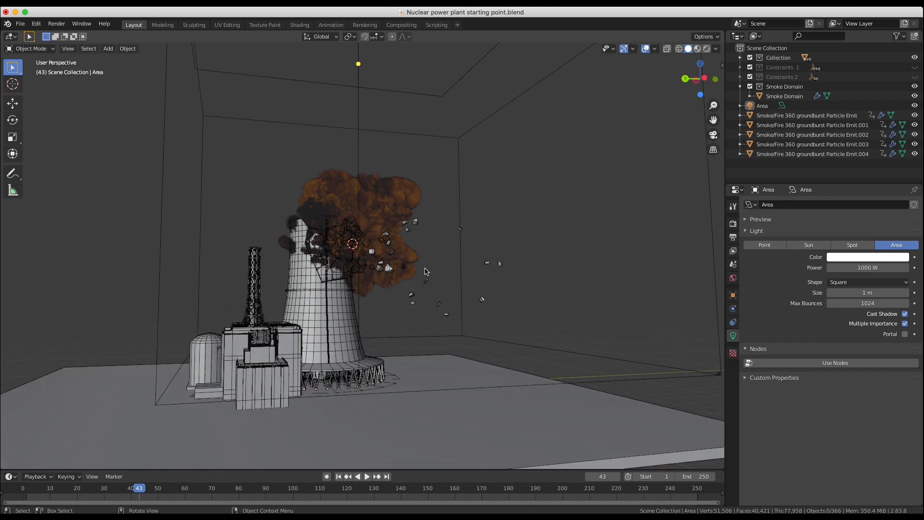
scroll(423, 258, "up", 1)
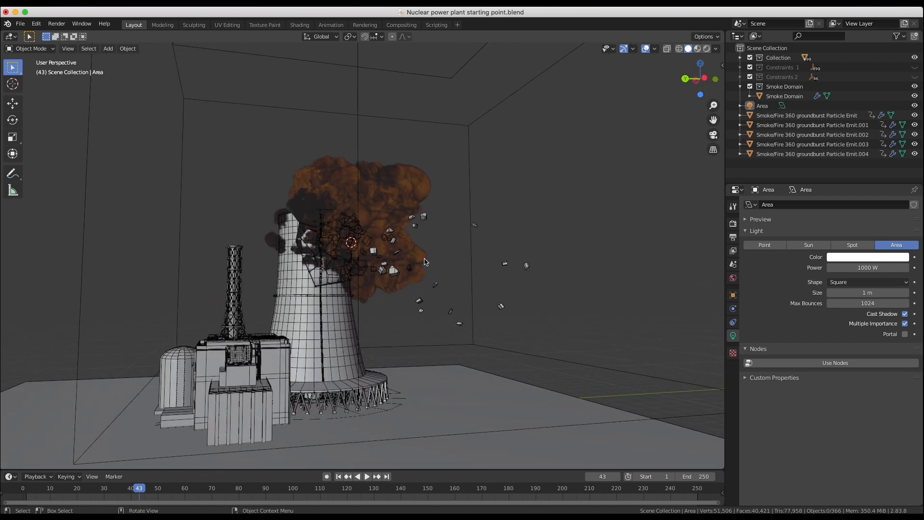
- Set the render resolution scale to 65%
middle_click_drag(418, 271, 425, 259, "shift")
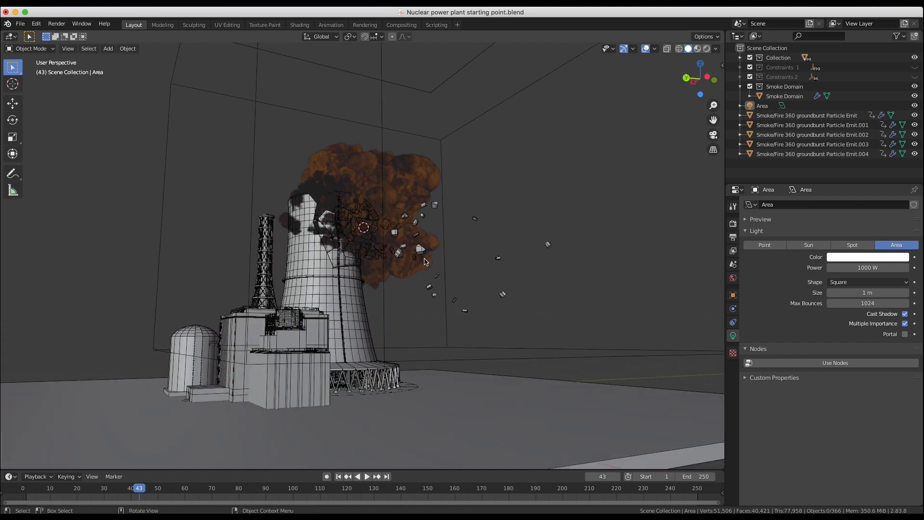
middle_click_drag(393, 257, 391, 255)
left_click(733, 224)
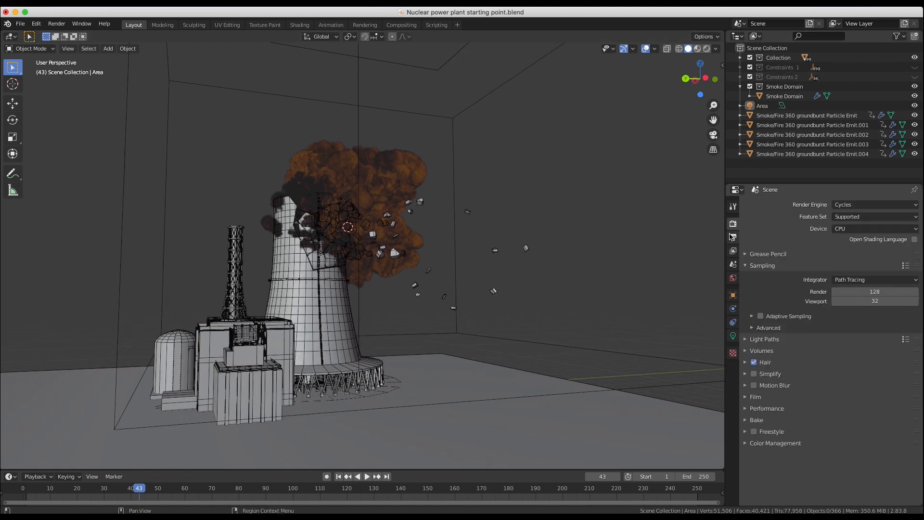
left_click(733, 237)
left_click(894, 235)
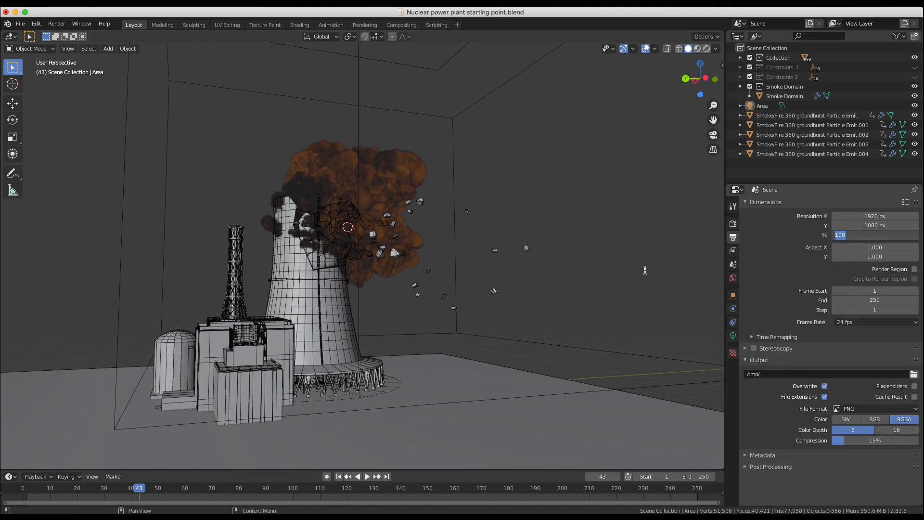
type("65")
key("Return")
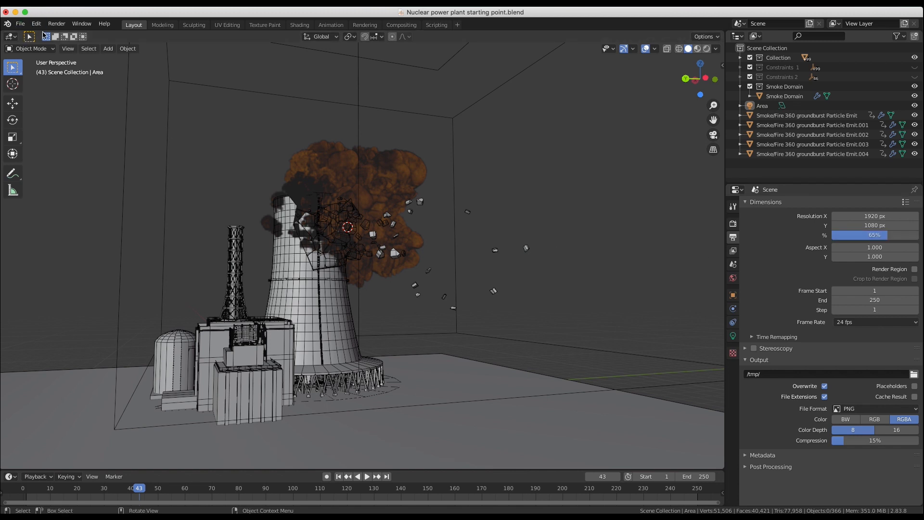
- Render a viewport preview animation of frames 1 to 150 and play it back
left_click(68, 48)
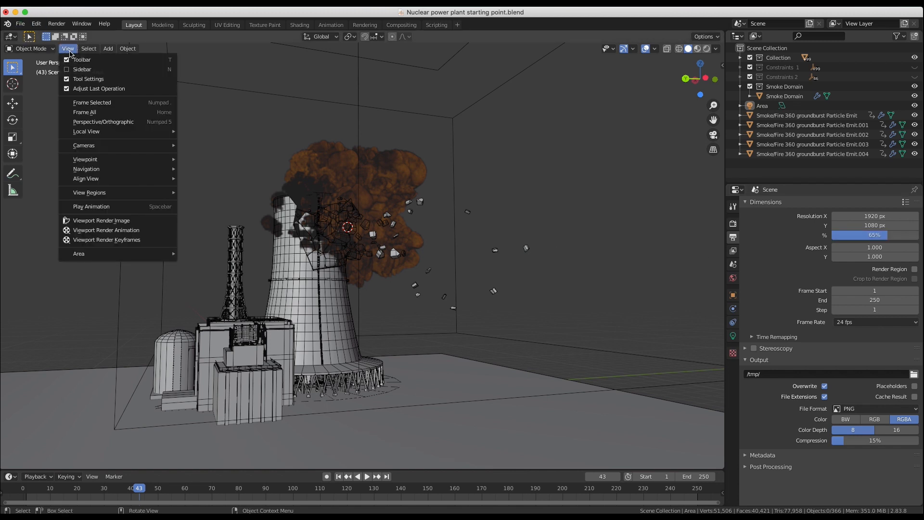
left_click(120, 231)
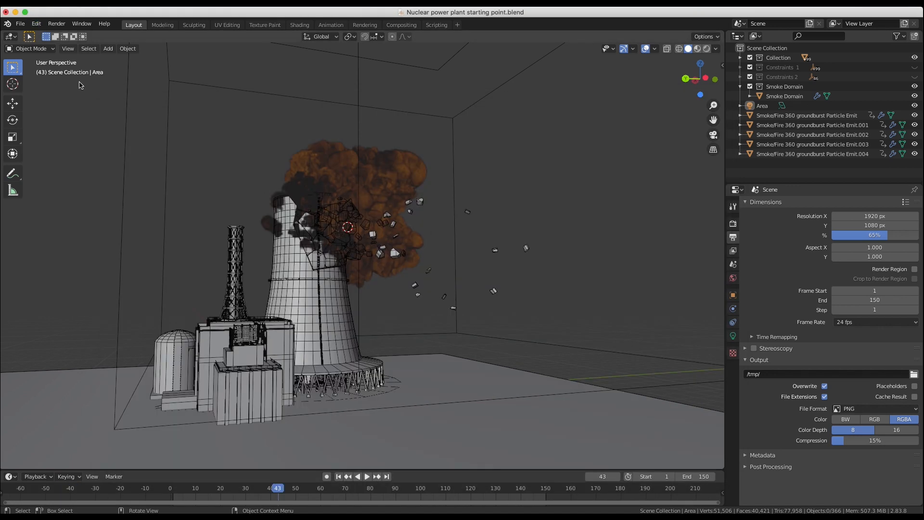
left_click(56, 23)
left_click(78, 81)
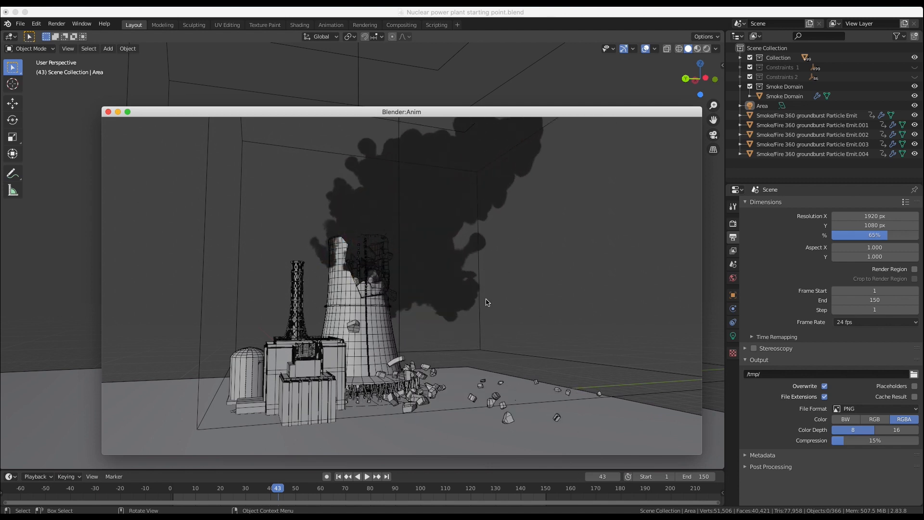
left_click(107, 114)
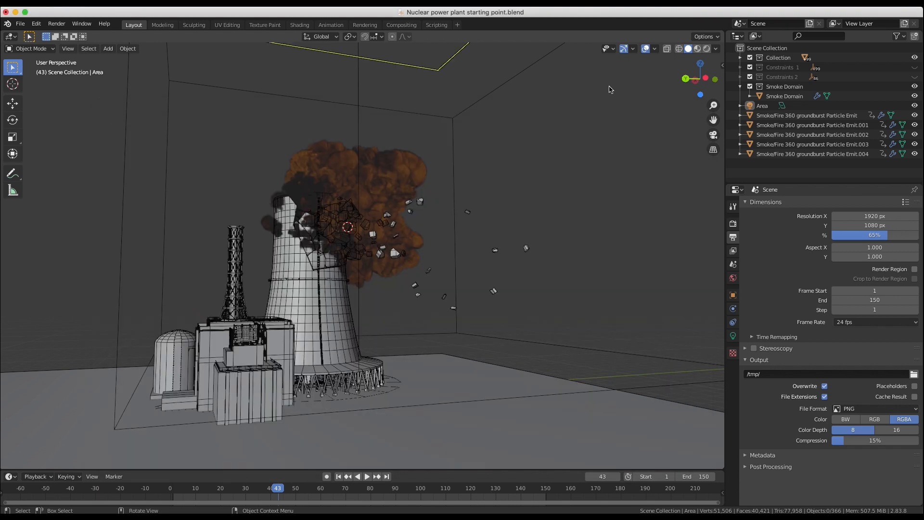
- Select the smoke domain and save the project file
left_click(475, 108)
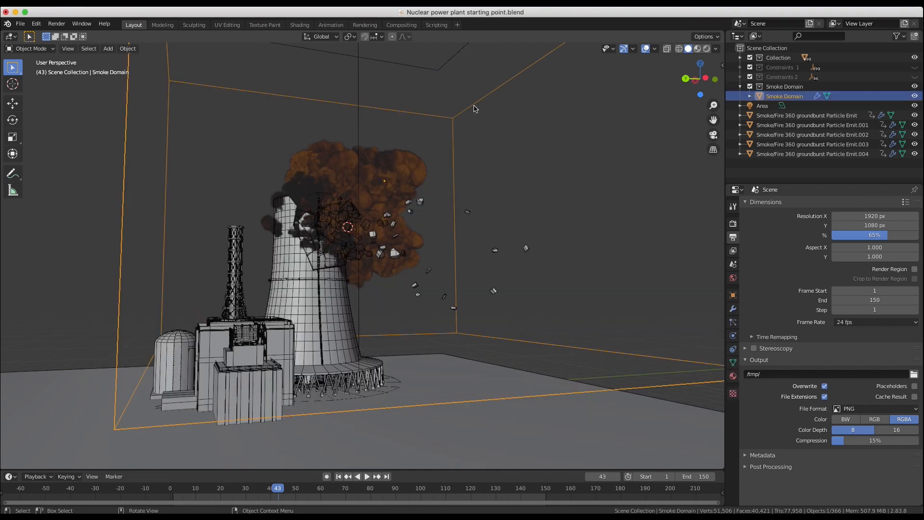
left_click(20, 23)
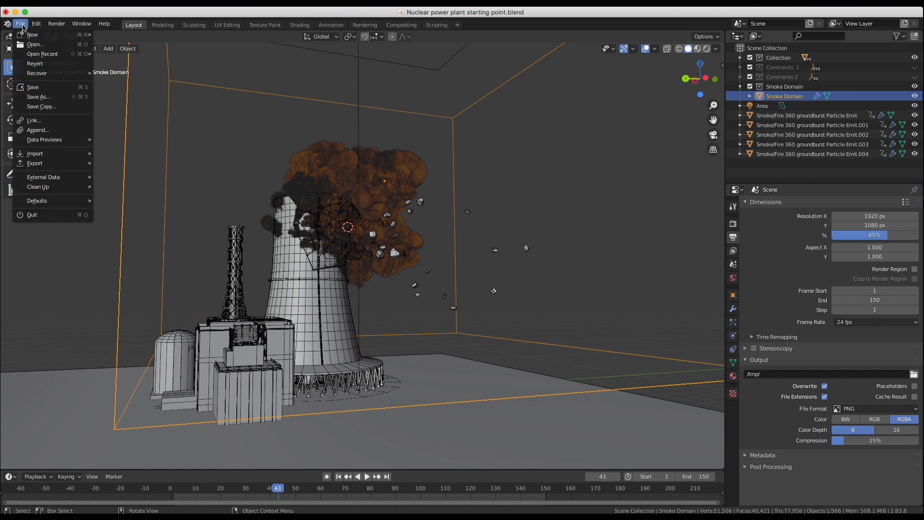
left_click(36, 87)
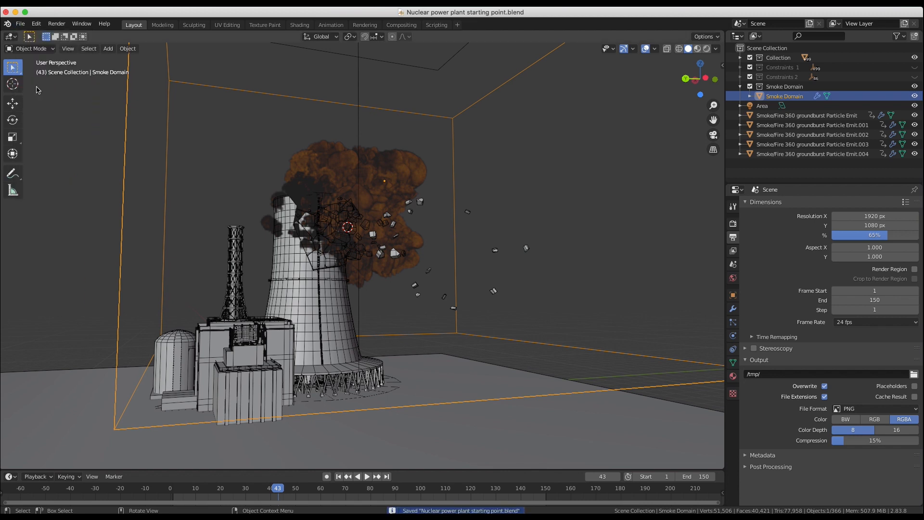
- Enable noise in the smoke domain's gas settings
middle_click_drag(397, 288, 408, 221)
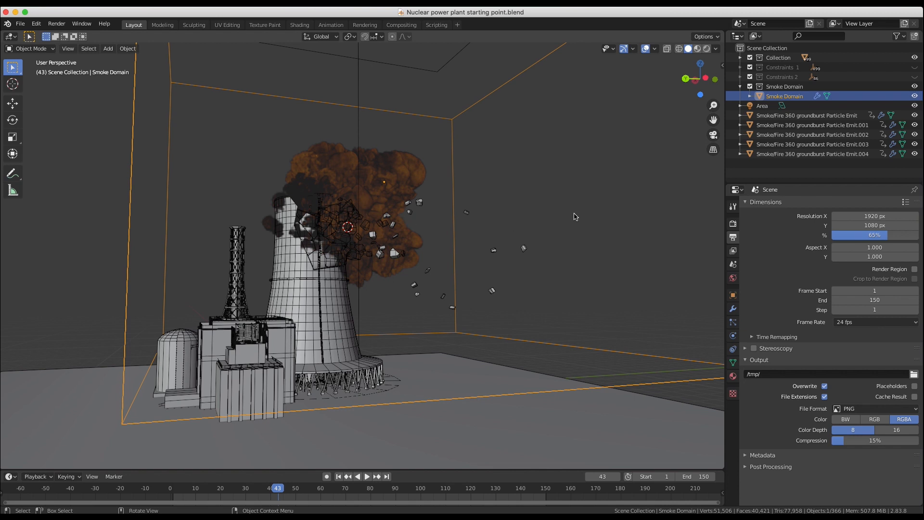
left_click(733, 336)
scroll(787, 345, "up", 1)
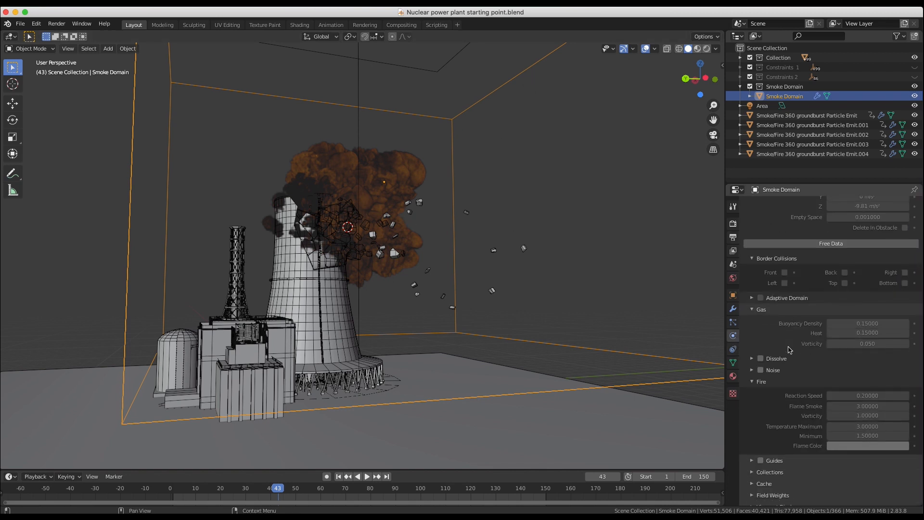
left_click(751, 374)
scroll(751, 374, "down", 2)
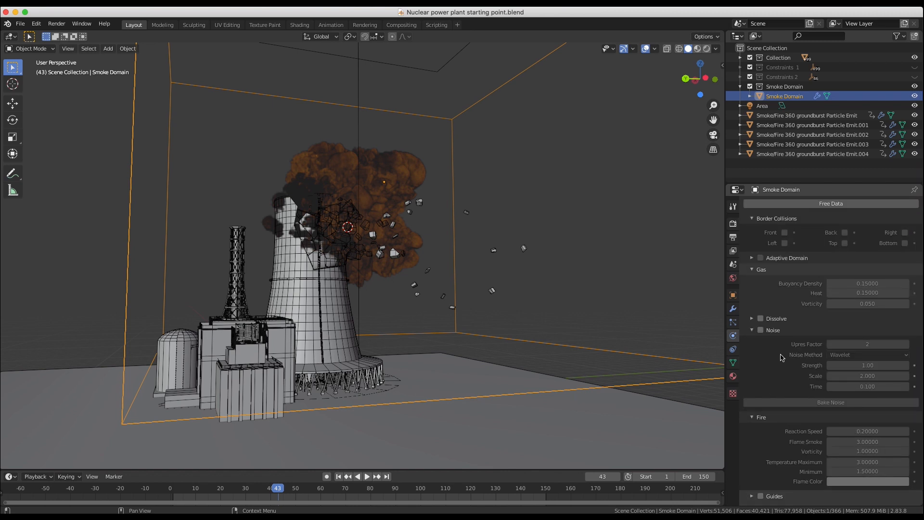
left_click(761, 331)
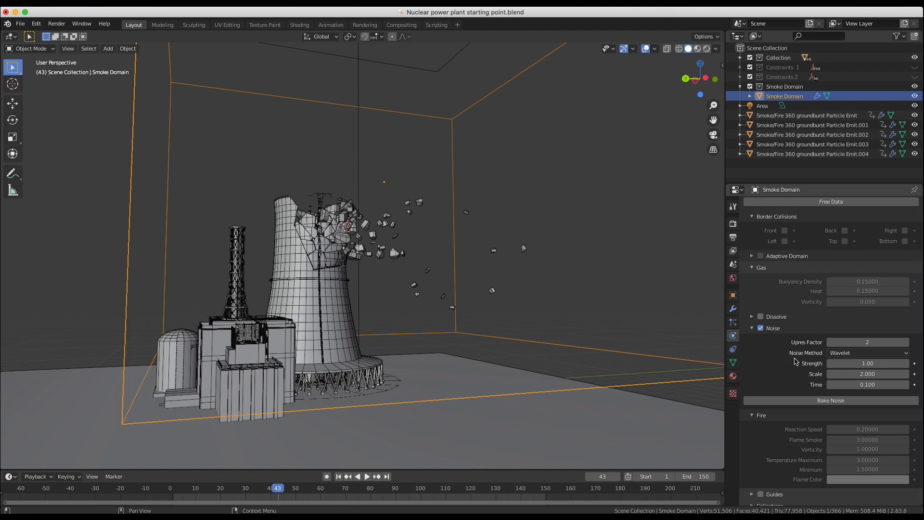
- Set the smoke domain's noise scale to 10
scroll(847, 368, "down", 1)
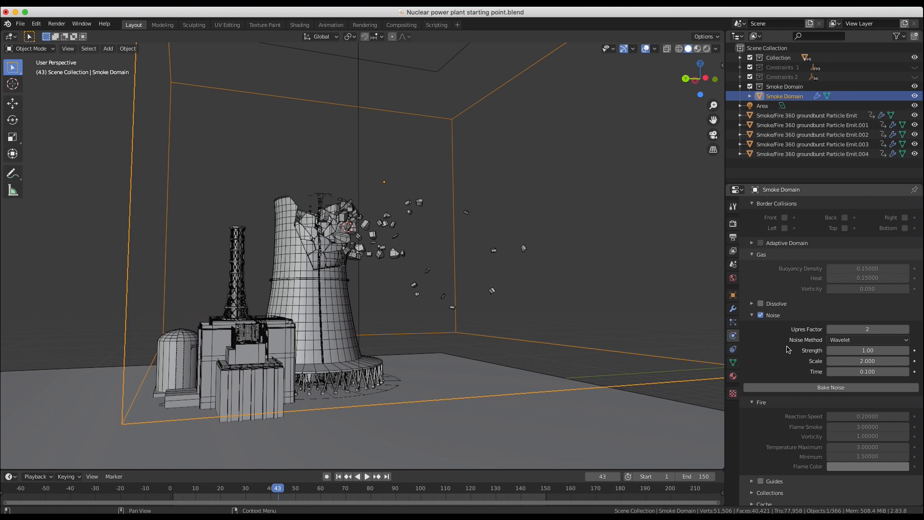
left_click(857, 361)
type("2.0")
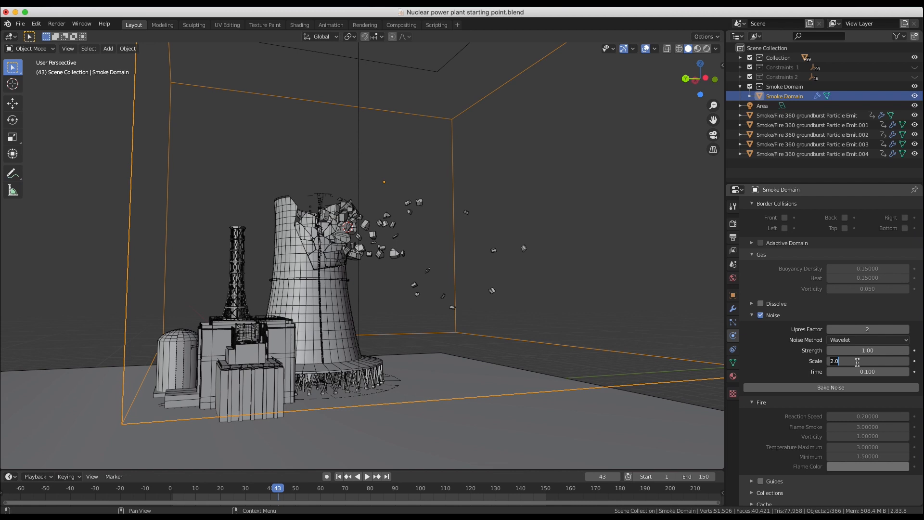
type("10")
key("Return")
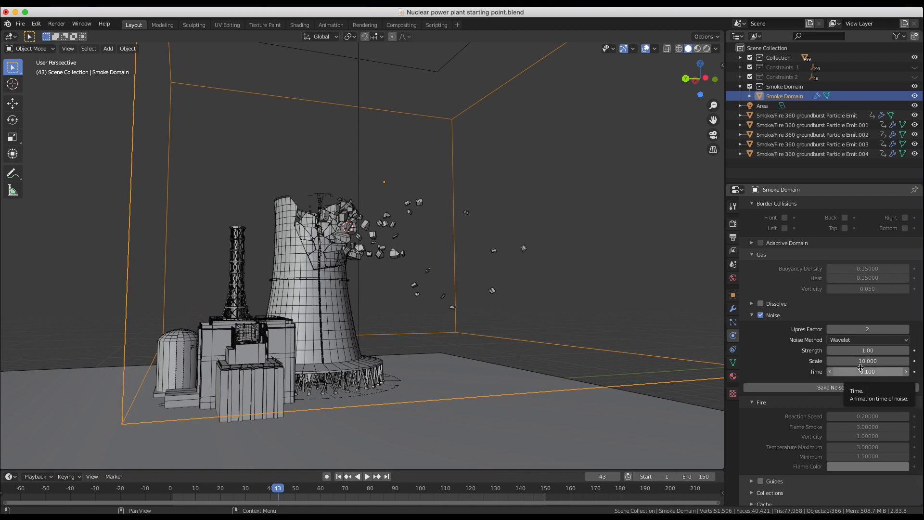
- Save the project file and bake the smoke domain's noise
left_click(20, 23)
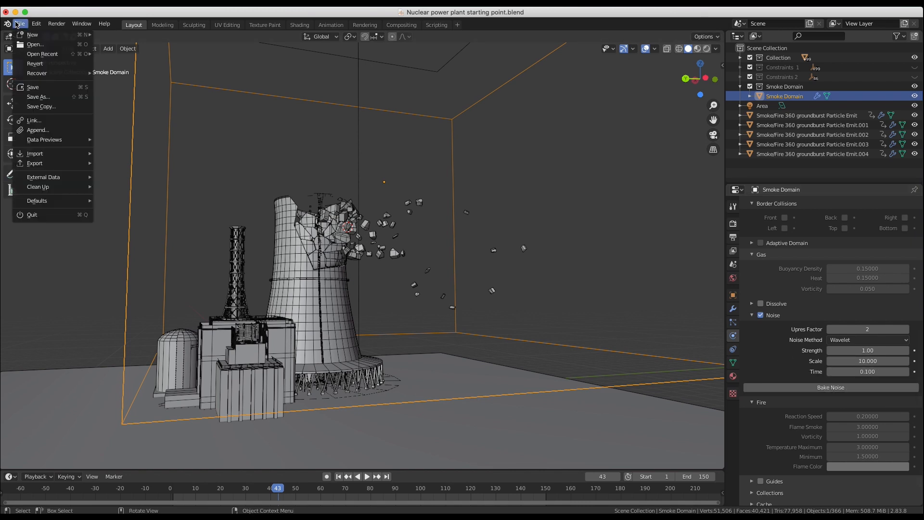
left_click(43, 89)
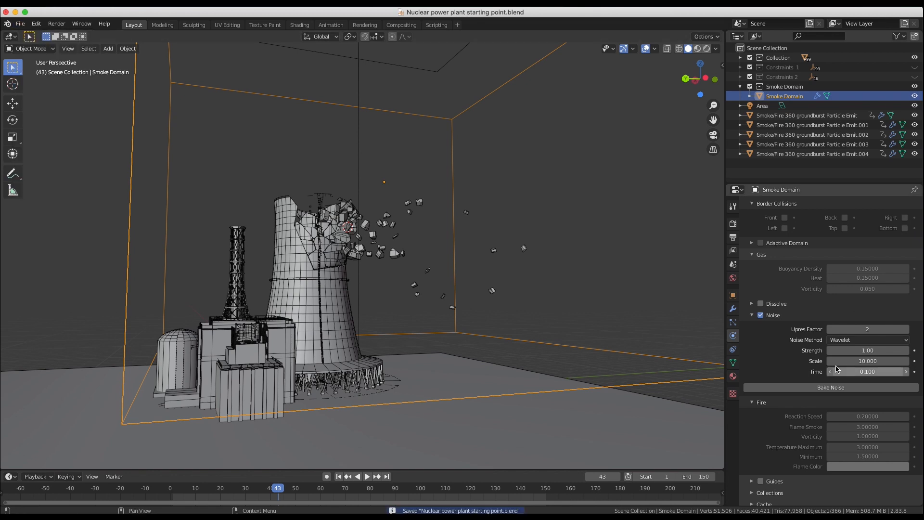
left_click(830, 388)
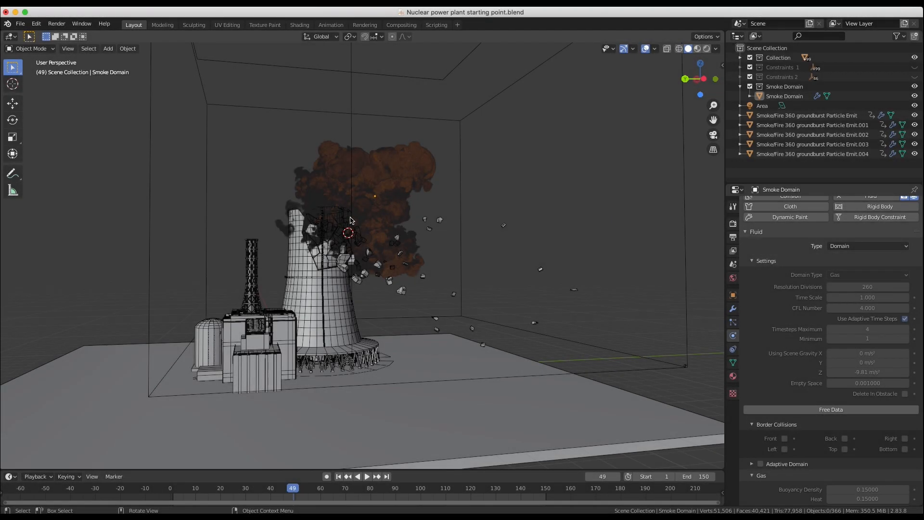
- Examine the added detail in the noise-baked smoke at frame 49 from several angles and distances, and check the noise settings
middle_click_drag(350, 220, 362, 197)
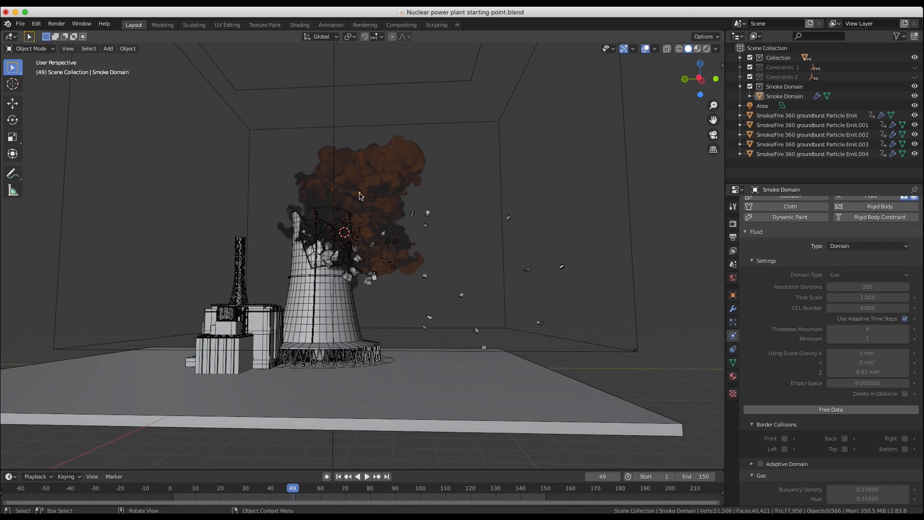
middle_click_drag(419, 244, 387, 250)
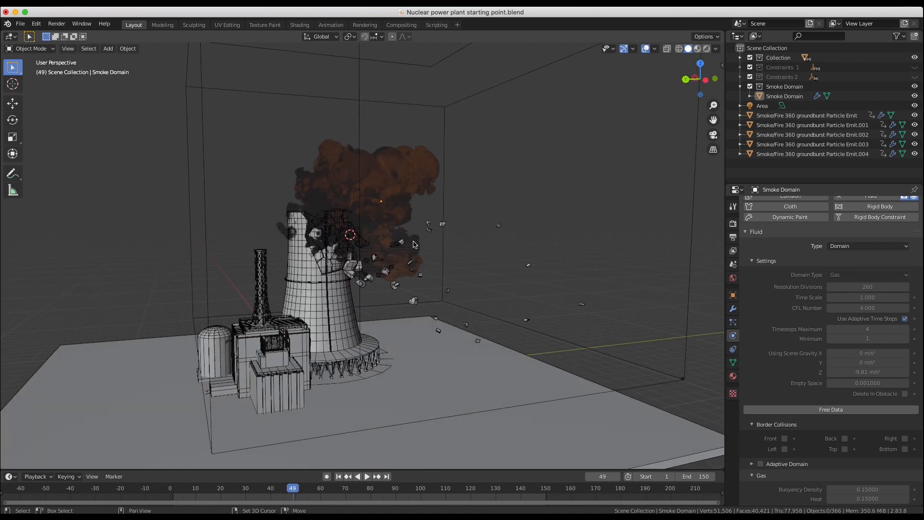
scroll(413, 244, "up", 4)
scroll(413, 244, "up", 3, "shift")
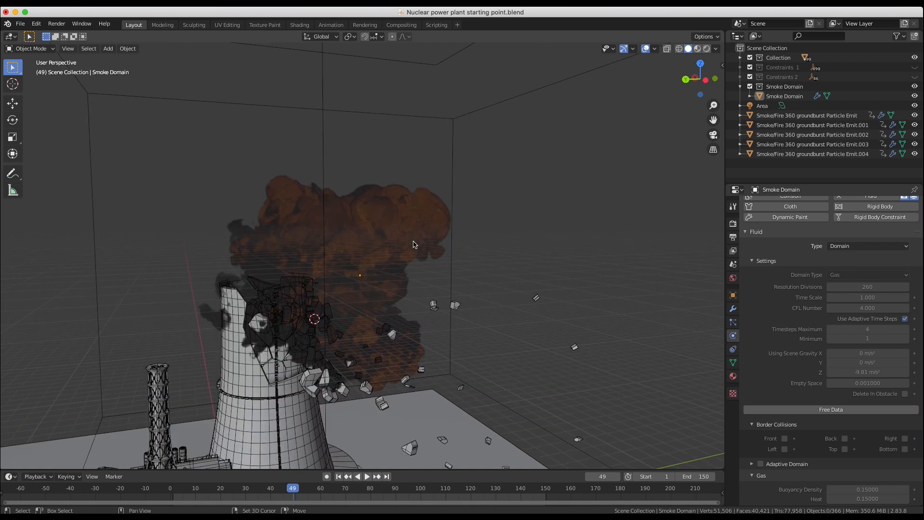
scroll(413, 244, "up", 3)
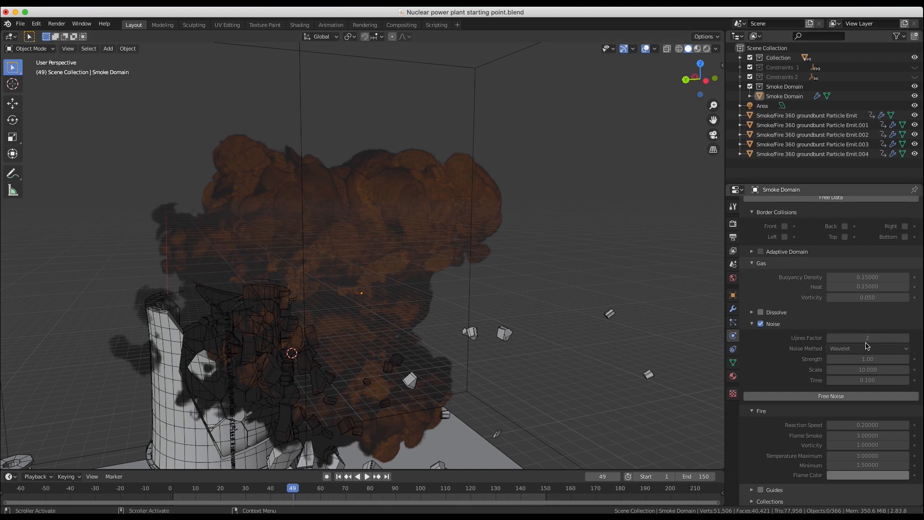
left_click_drag(870, 338, 858, 340)
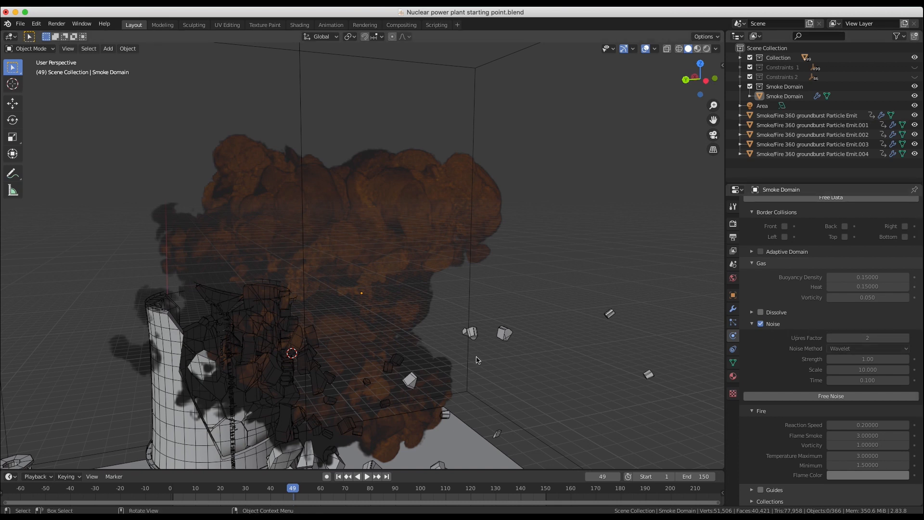
scroll(364, 278, "down", 1)
left_click(363, 280)
scroll(363, 280, "down", 1)
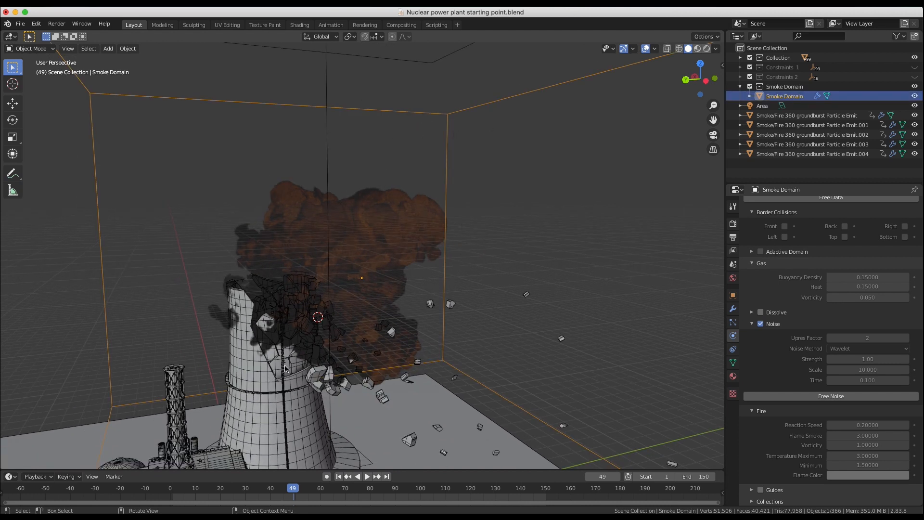
middle_click_drag(285, 369, 293, 326)
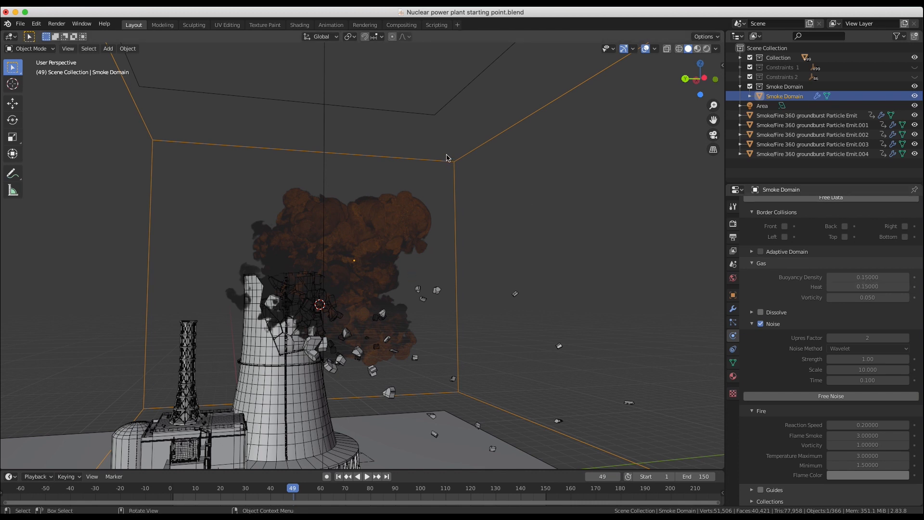
- Disable the smoke domain's fluid simulation for viewport and render, and move the timeline to frame 31
scroll(842, 289, "up", 10)
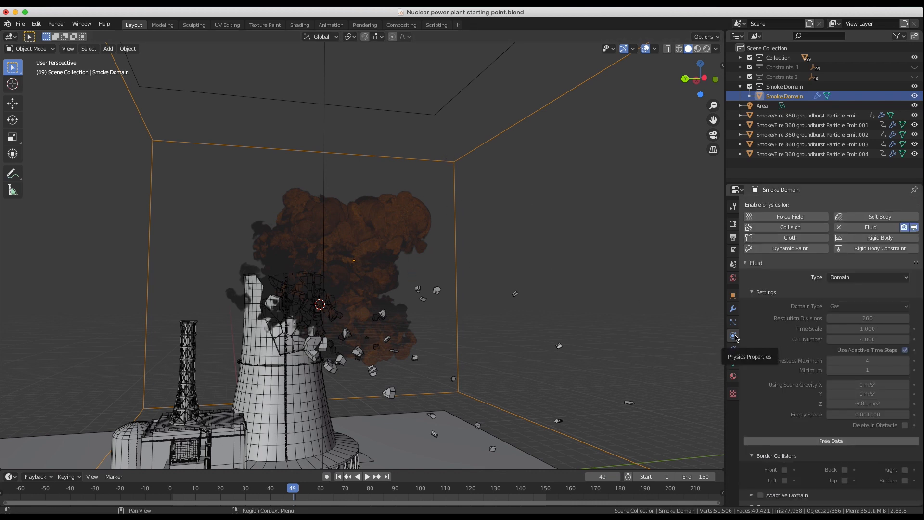
left_click(912, 228)
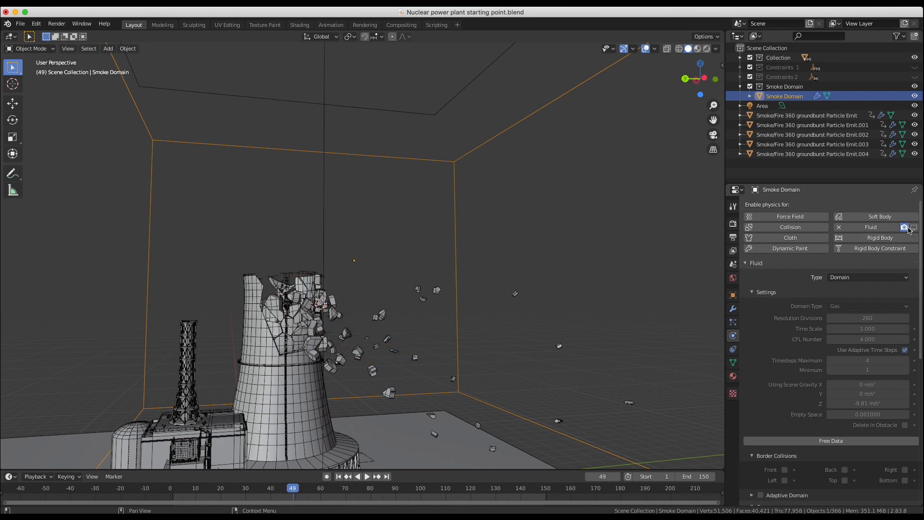
middle_click_drag(308, 289, 393, 293)
scroll(362, 292, "up", 5)
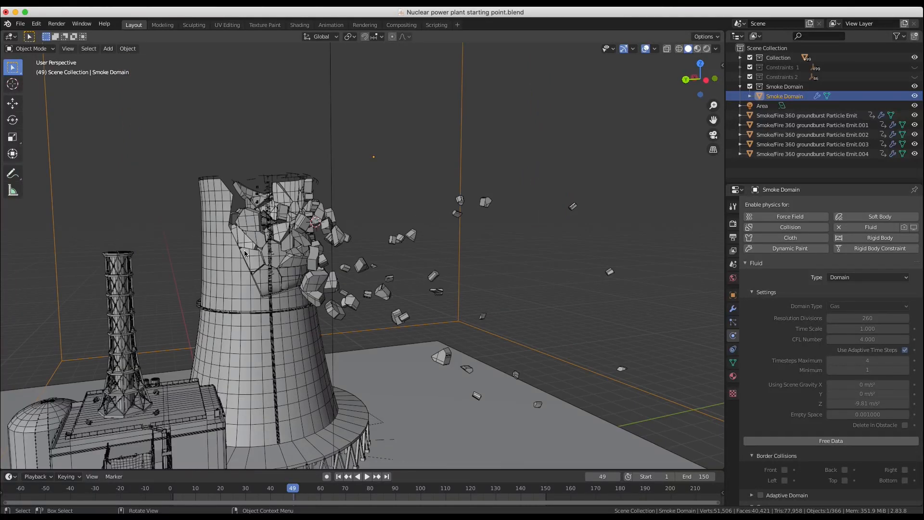
left_click_drag(196, 492, 247, 496)
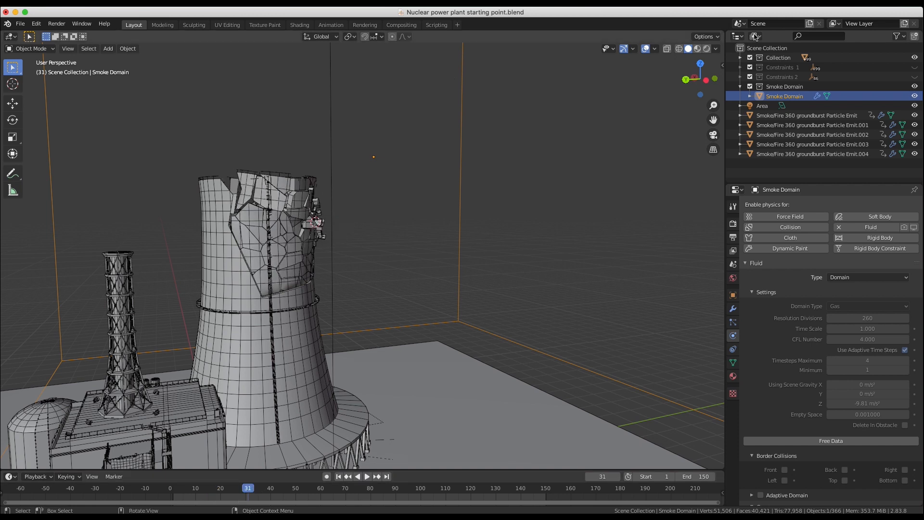
- Place the 3D cursor on the tower's fractured wall and generate a KHAOS omnidirectional burst with Concrete debris
left_click(722, 66)
scroll(678, 193, "up", 3)
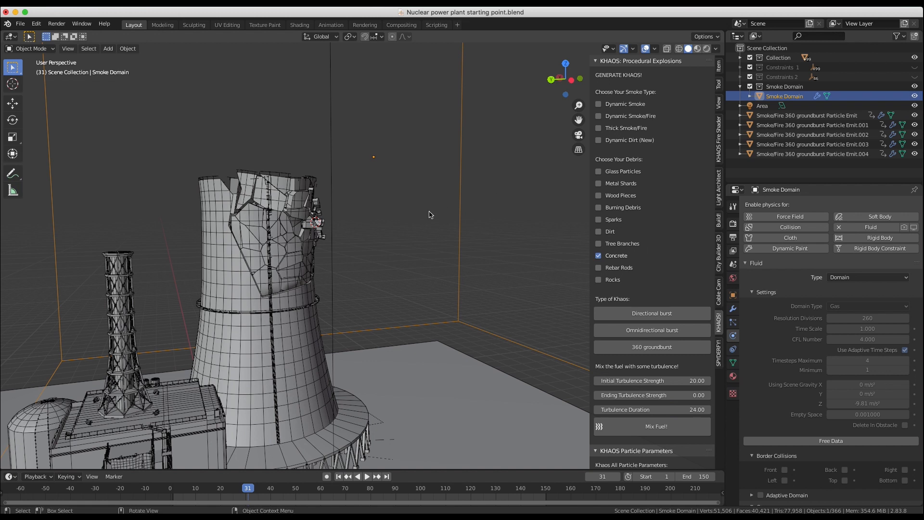
left_click(13, 84)
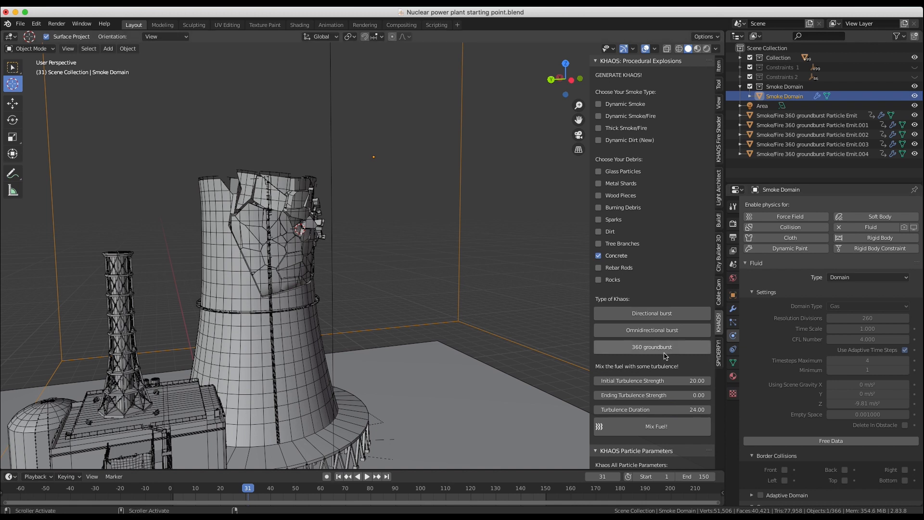
left_click(653, 330)
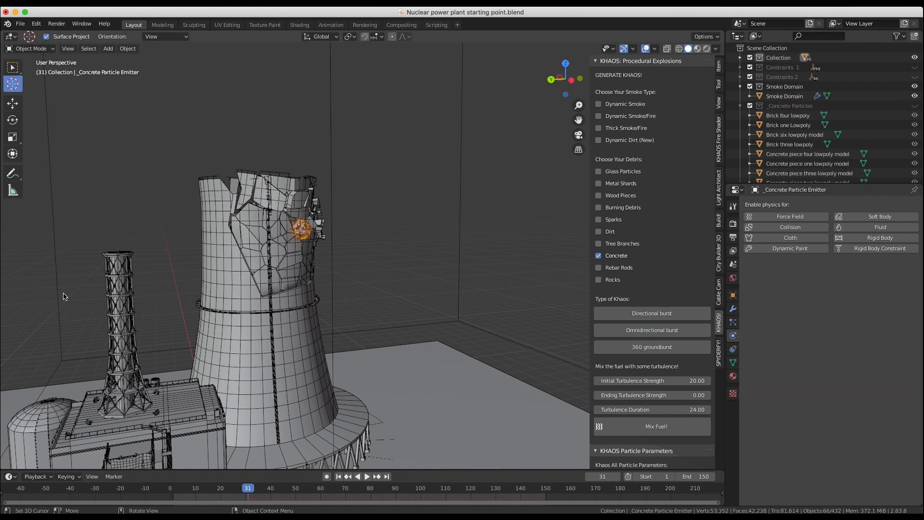
- Switch back to the selection tool and examine the concrete debris burst at frame 47 from several angles and distances
left_click(12, 67)
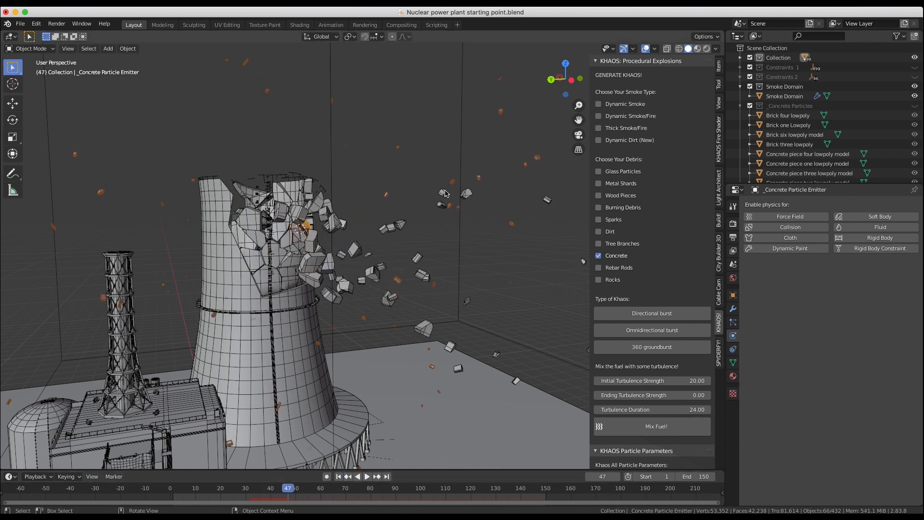
middle_click_drag(445, 193, 339, 122)
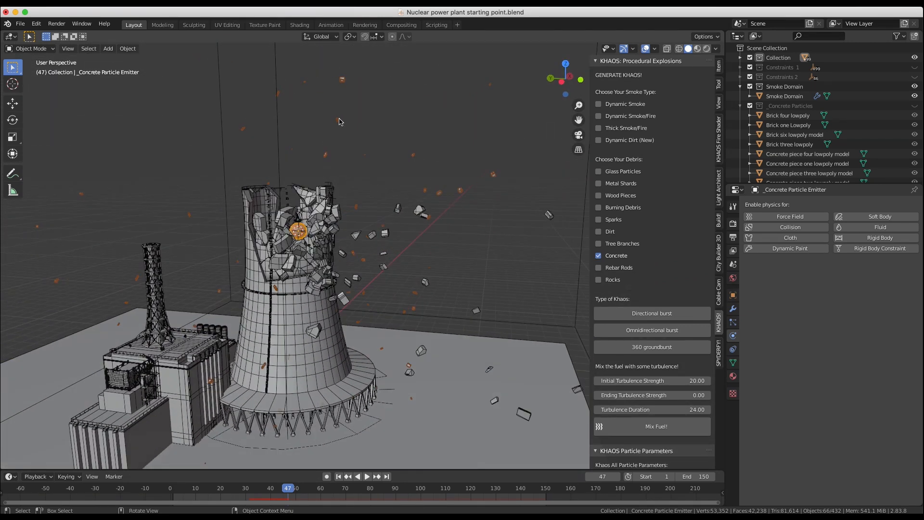
scroll(412, 191, "up", 10)
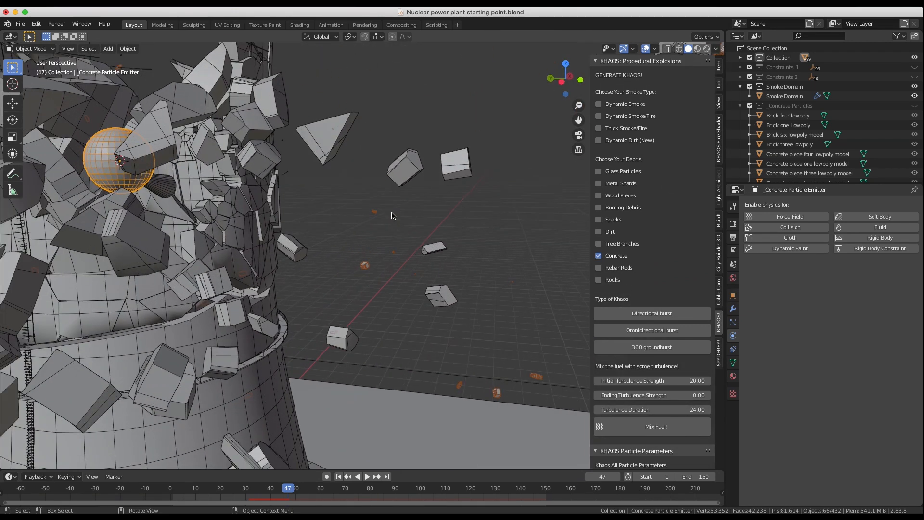
scroll(392, 216, "down", 8)
scroll(391, 216, "left", 10)
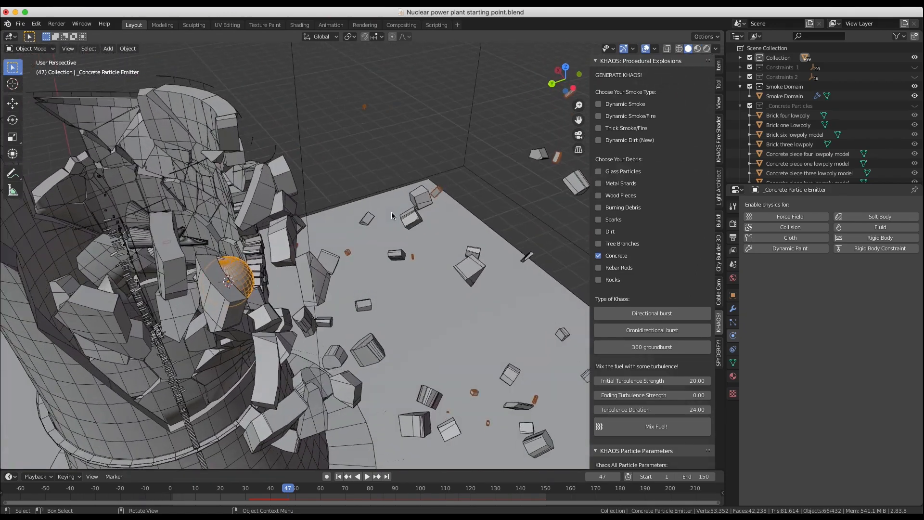
scroll(392, 214, "left", 10)
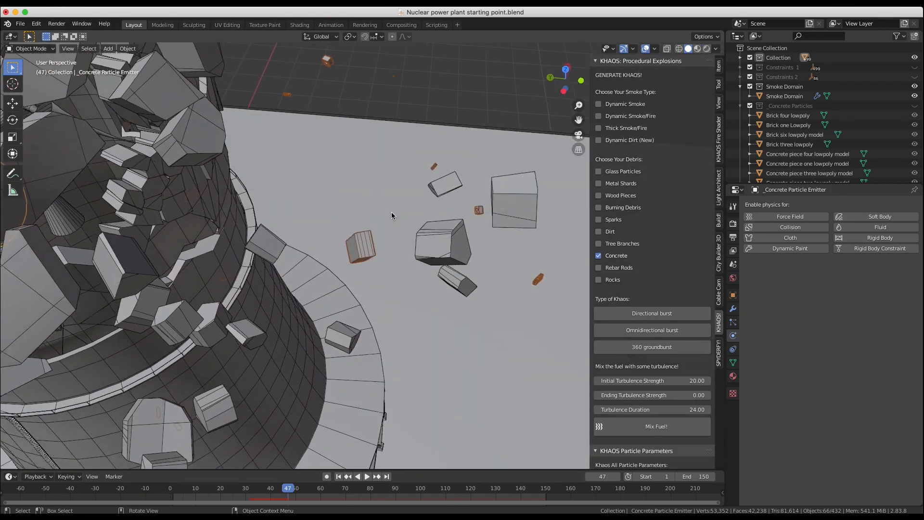
scroll(391, 216, "left", 5)
scroll(392, 216, "down", 8)
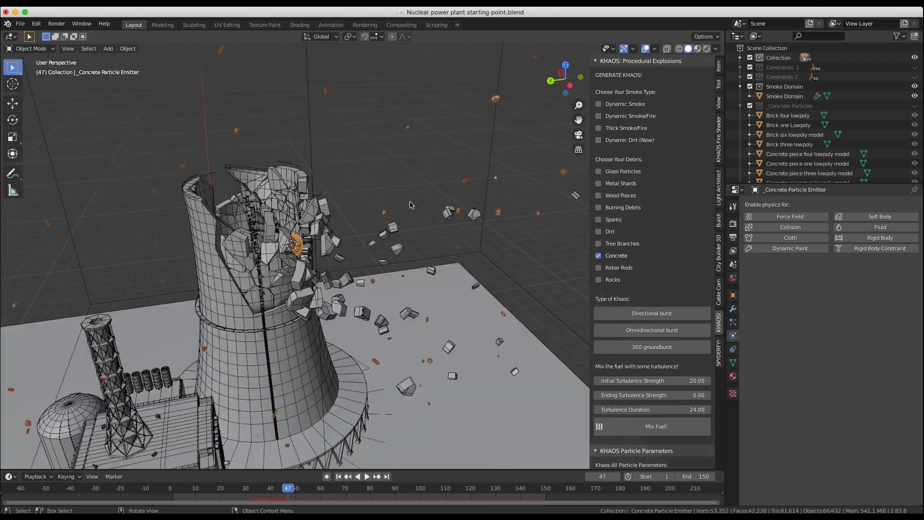
scroll(400, 212, "left", 8)
scroll(411, 205, "left", 10)
scroll(411, 206, "up", 5)
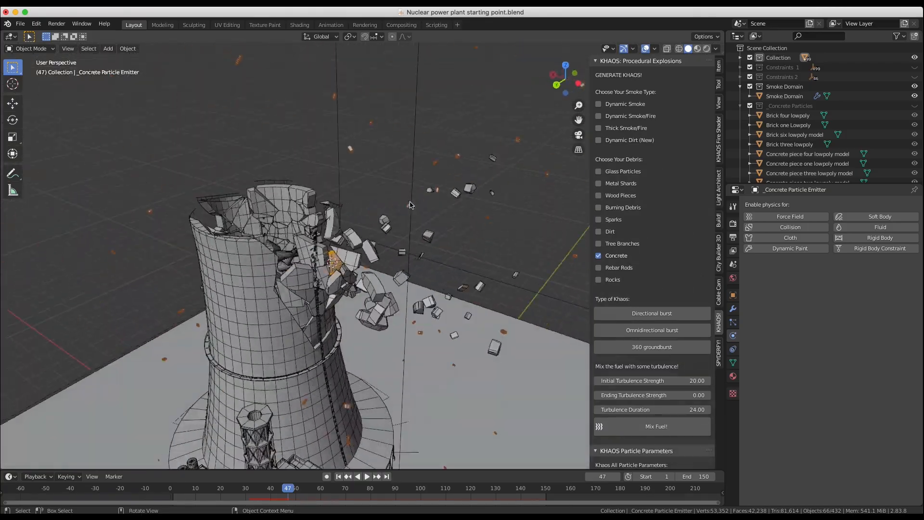
scroll(411, 205, "down", 5)
scroll(410, 205, "left", 5)
scroll(469, 246, "left", 10)
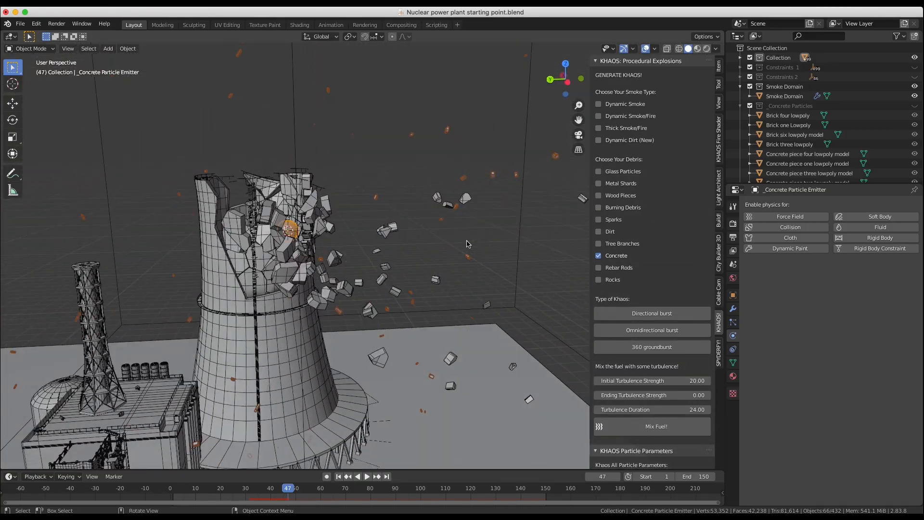
- Move the concrete particle emitter from the fractured wall to the inside of the cooling tower
key("g")
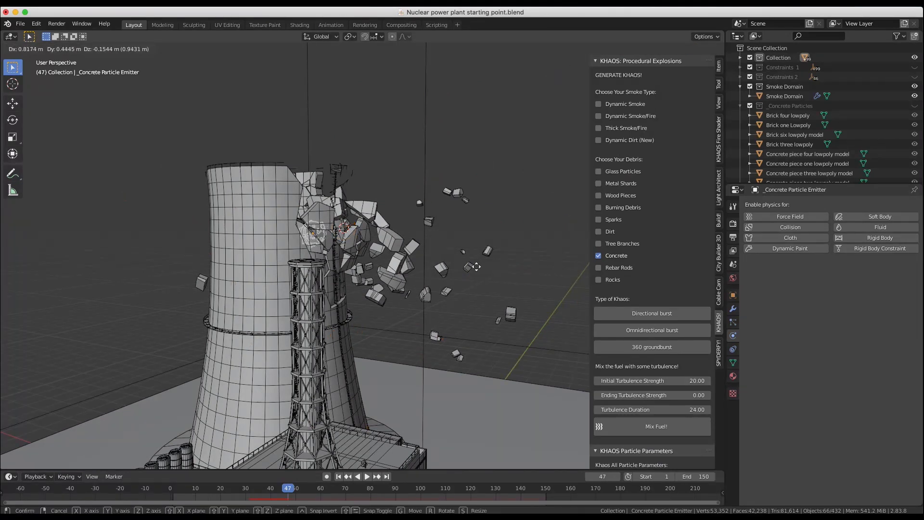
left_click(471, 268)
scroll(472, 269, "right", 8)
scroll(472, 269, "up", 8)
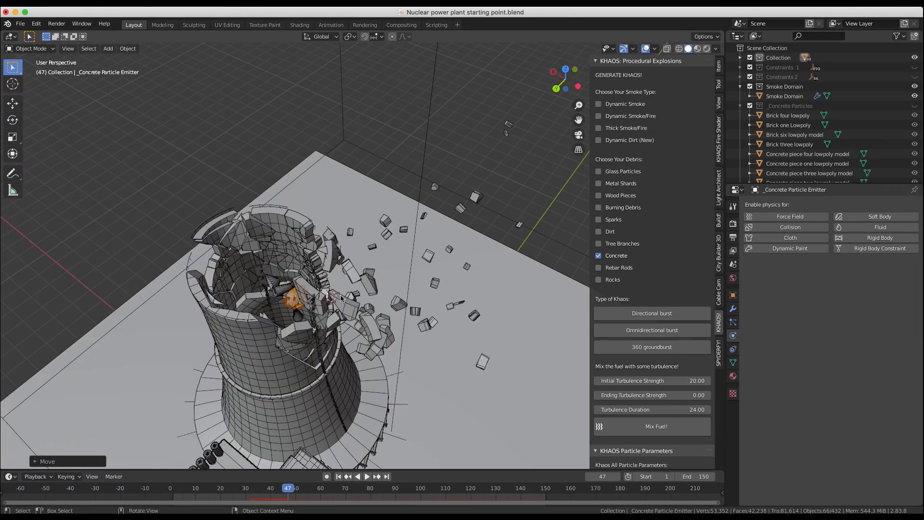
scroll(345, 319, "down", 10)
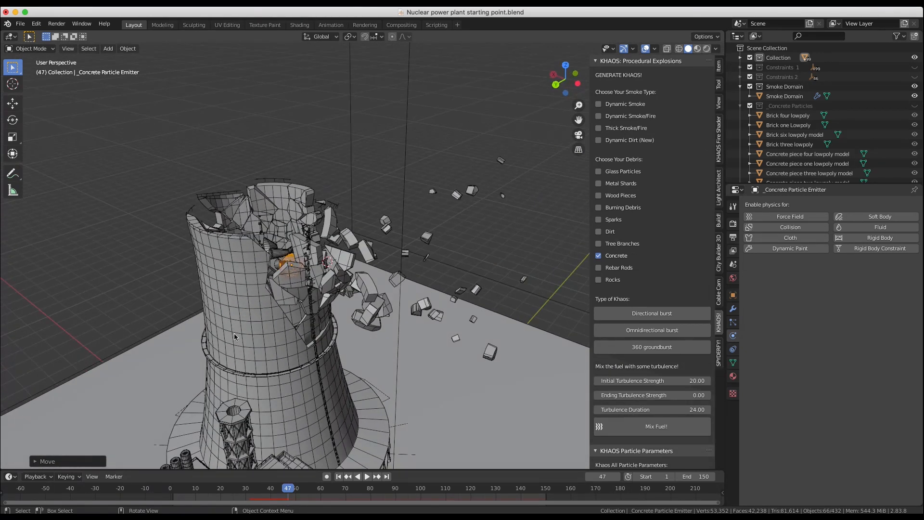
- Enable Collision physics on the cooling tower and collapse its collision settings
left_click(232, 280)
scroll(255, 341, "down", 2)
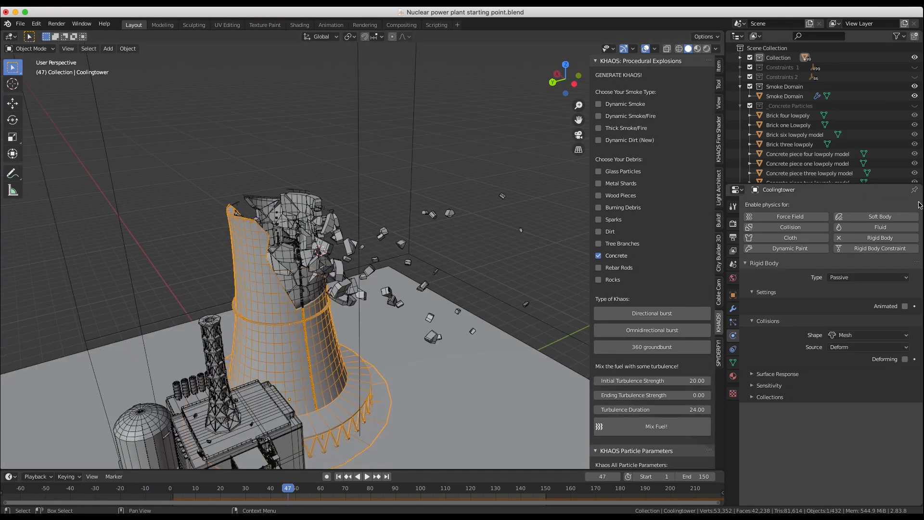
left_click(766, 227)
left_click(746, 264)
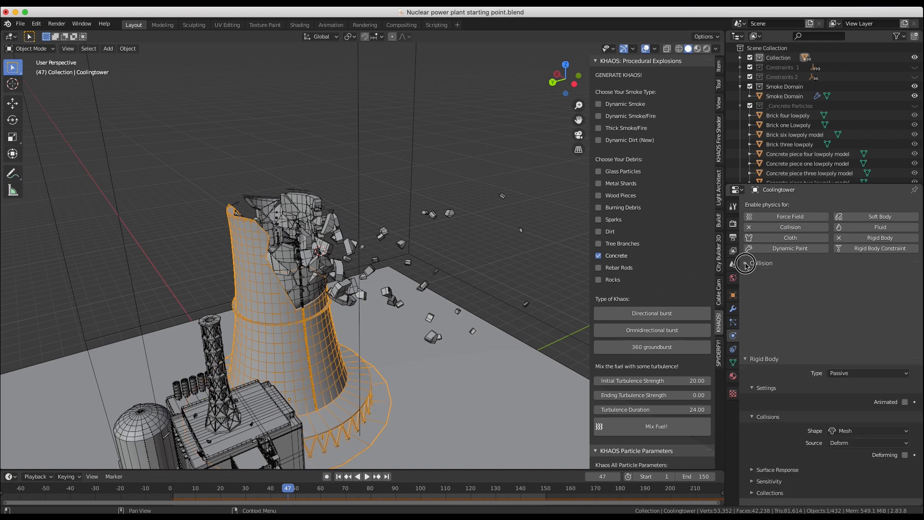
- Select the concrete particle emitter inside the tower, open its particle settings and scrub the timeline to frame 40
middle_click_drag(282, 265, 320, 308)
scroll(243, 312, "up", 10)
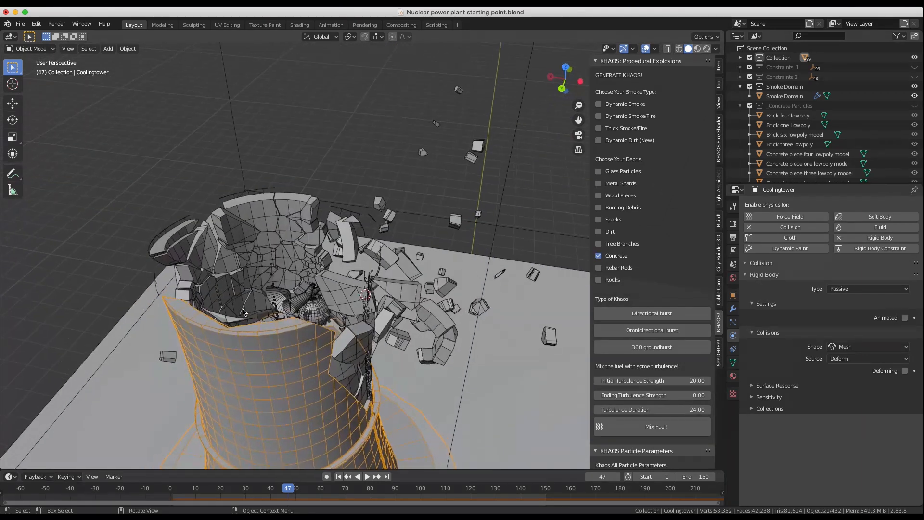
left_click(314, 311)
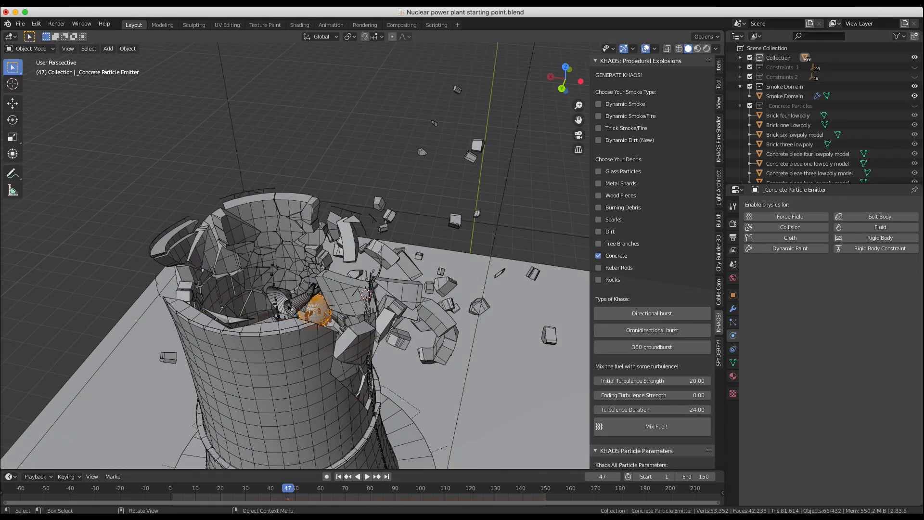
middle_click_drag(288, 308, 251, 282)
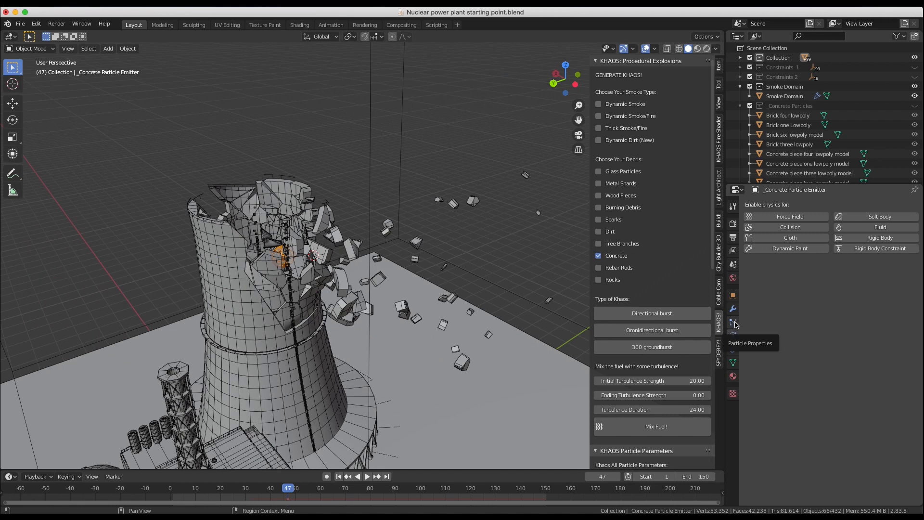
left_click(733, 323)
middle_click_drag(207, 212, 222, 206)
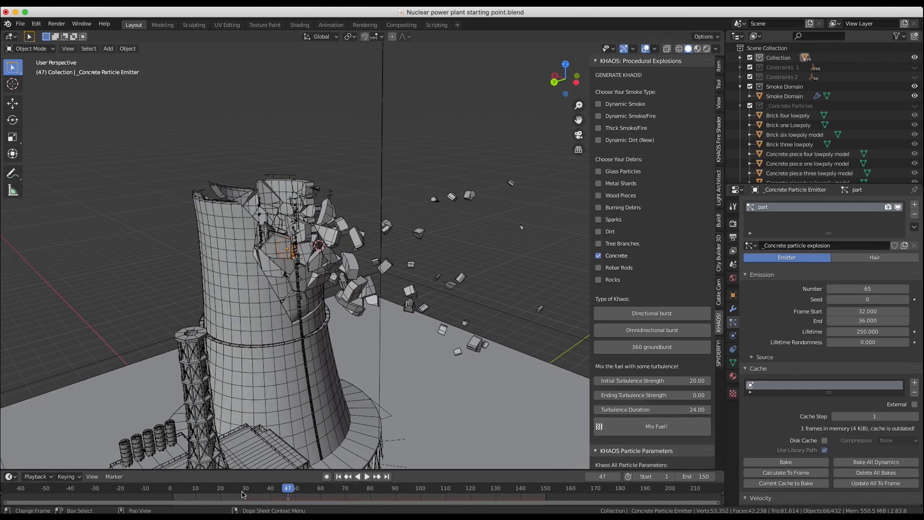
left_click_drag(212, 490, 271, 491)
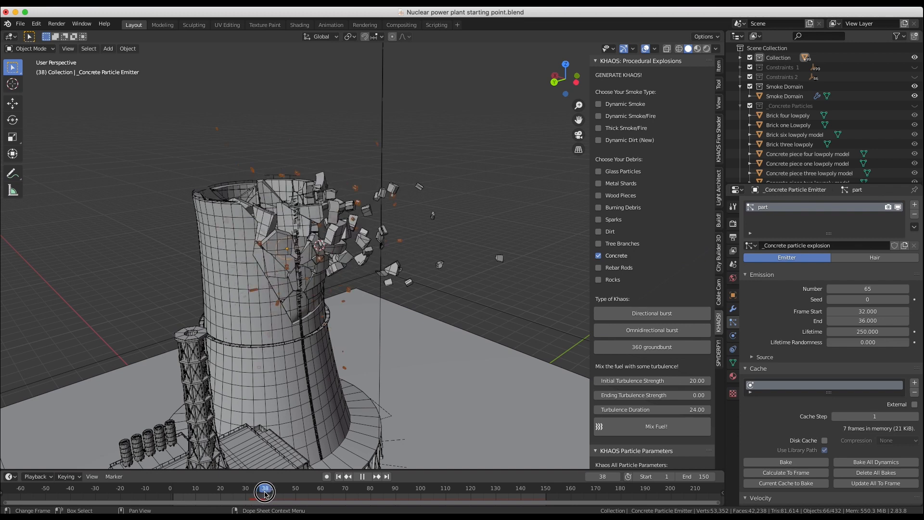
- Set the concrete emitter's particle number to 200 and scrub to frame 51 to check the denser debris
middle_click_drag(337, 299, 400, 320)
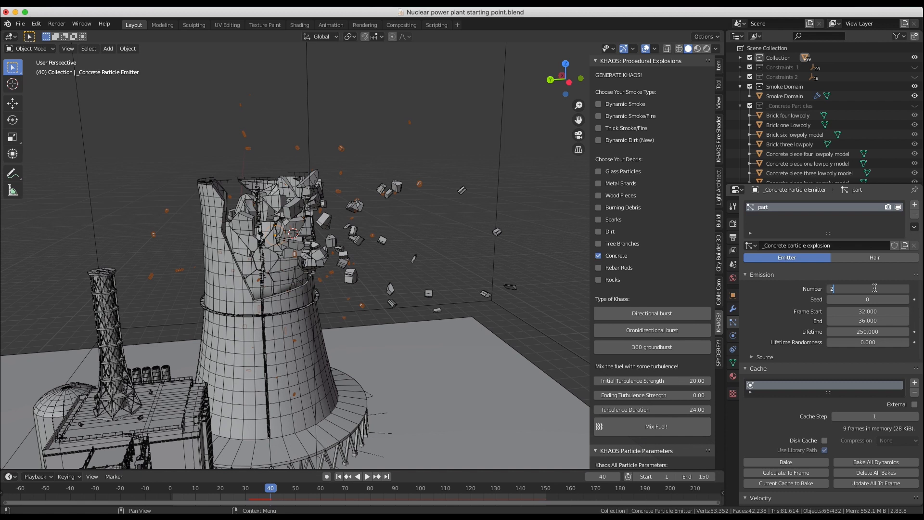
key("Return")
left_click_drag(270, 491, 299, 492)
scroll(412, 241, "down", 6)
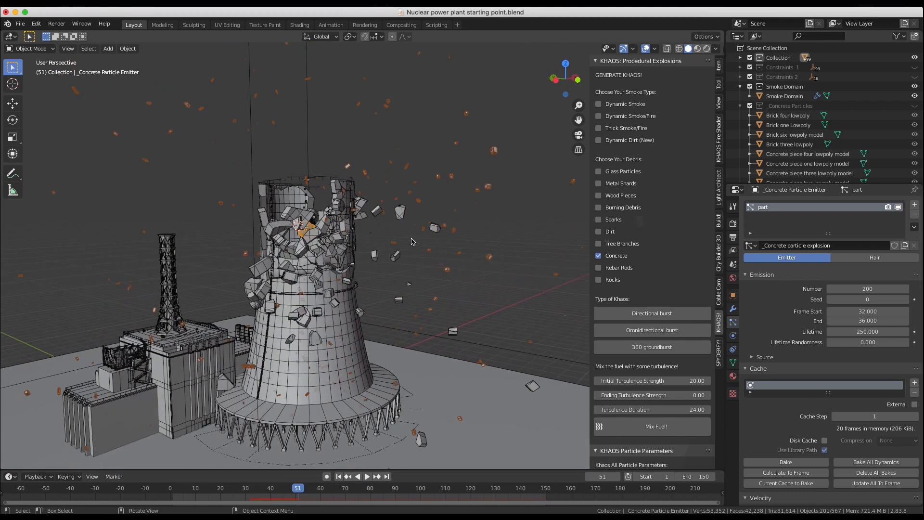
scroll(411, 242, "up", 4)
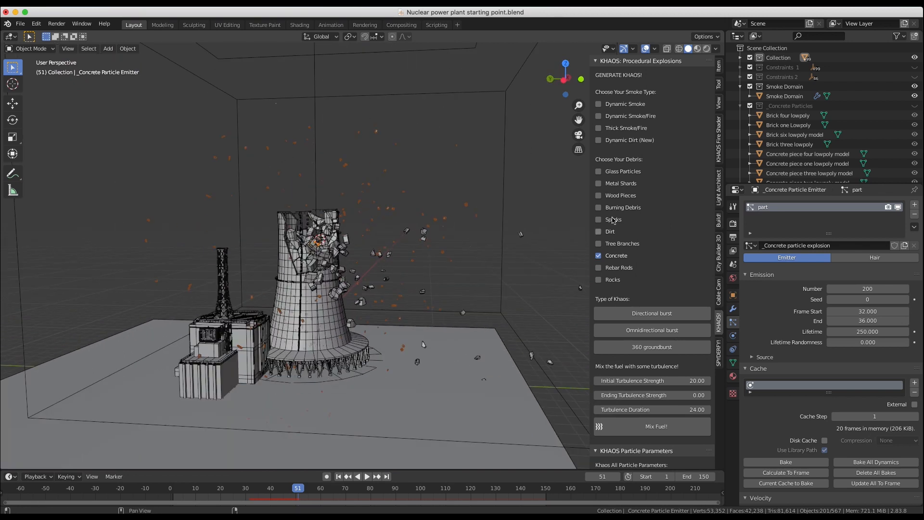
- Set the concrete emitter's velocity Randomize to 14 and play the animation through to frame 100
scroll(881, 356, "down", 8)
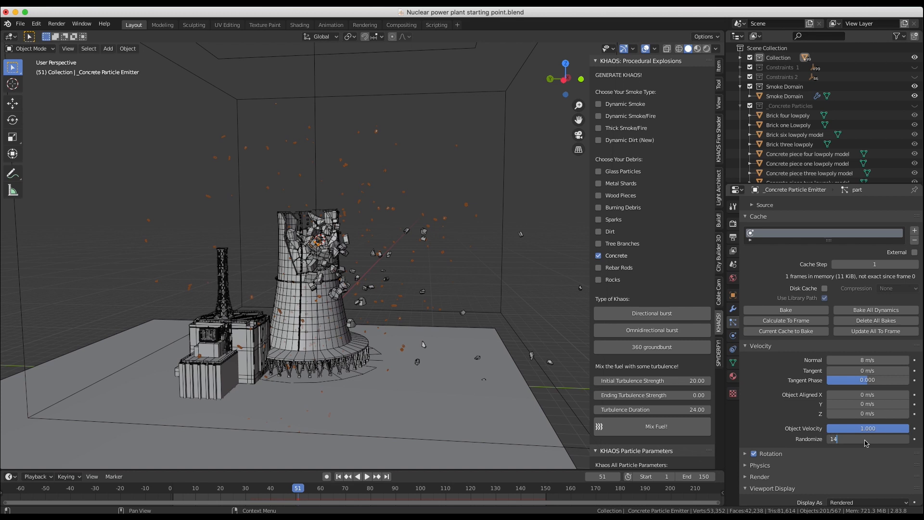
key("Return")
key("shift+Left")
left_click(365, 477)
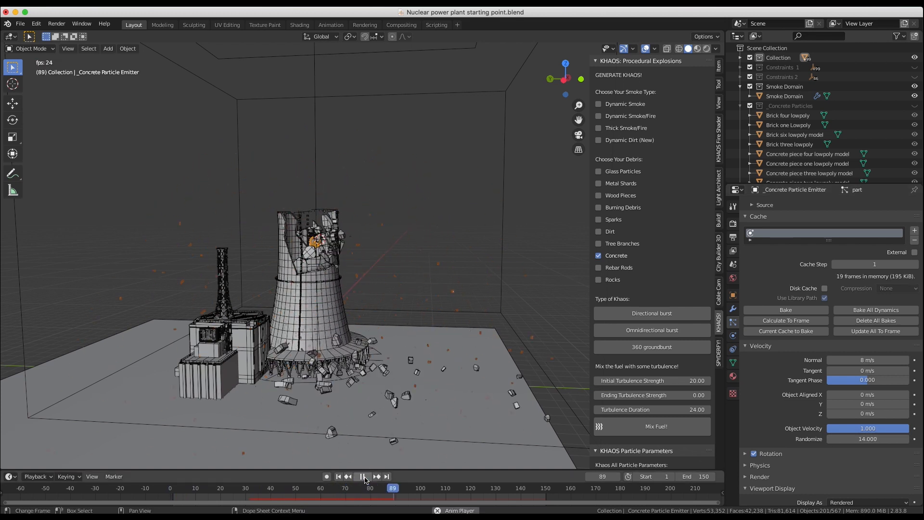
left_click(365, 478)
- Check the debris around the ground slab and enable Collision physics on the Collision Cube
scroll(466, 285, "left", 5)
scroll(467, 285, "up", 5)
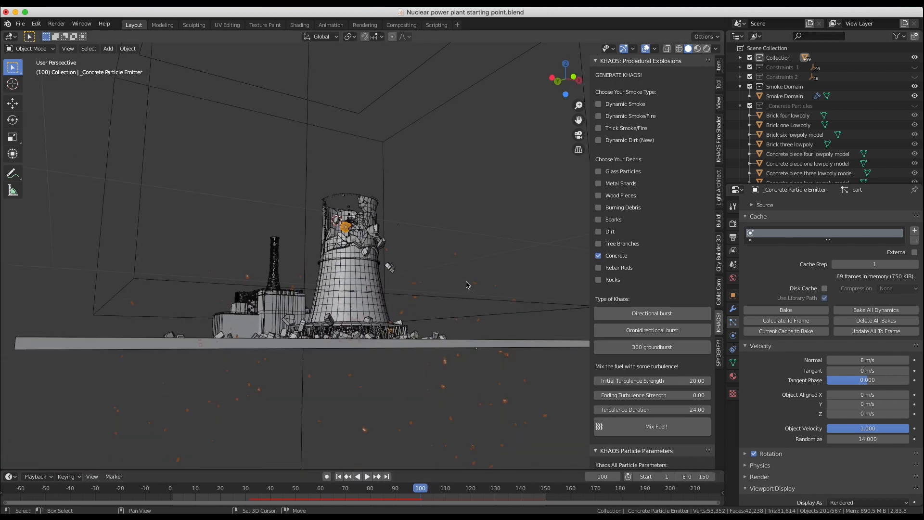
scroll(466, 285, "up", 4, "ctrl")
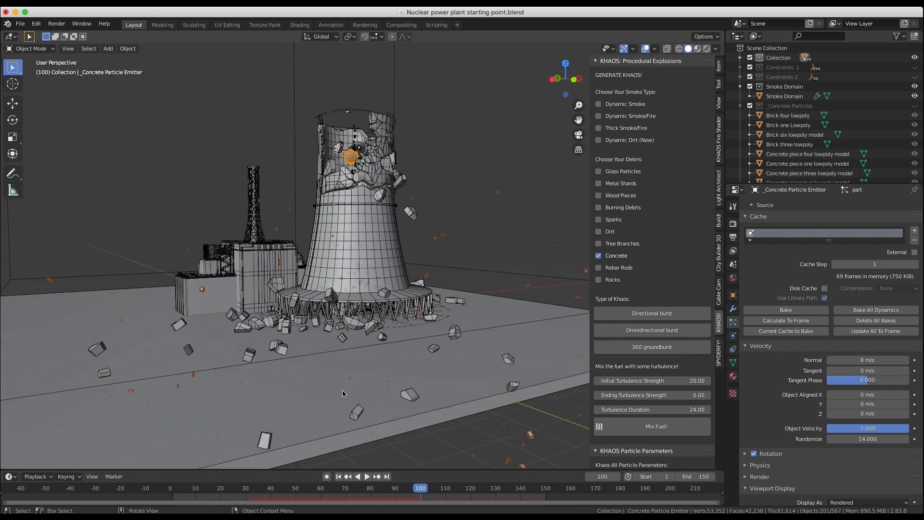
scroll(343, 394, "left", 3)
left_click(363, 360)
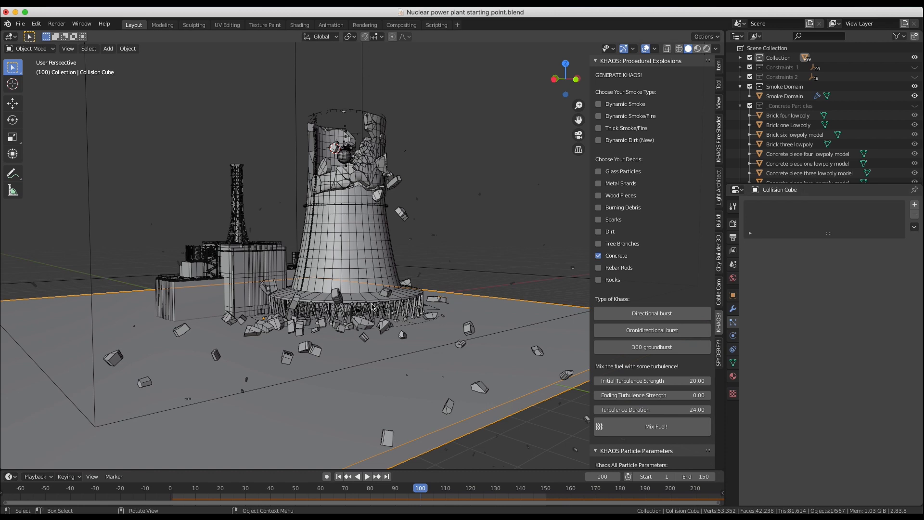
left_click(734, 337)
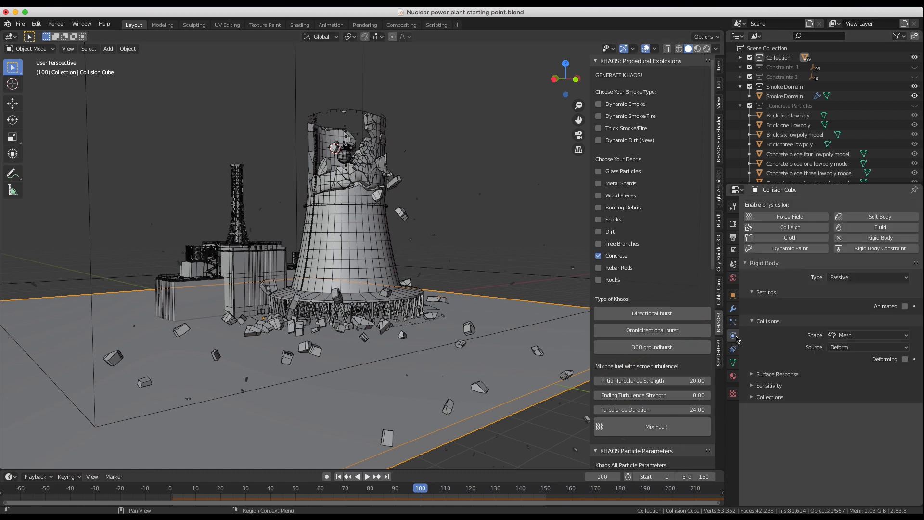
left_click(785, 228)
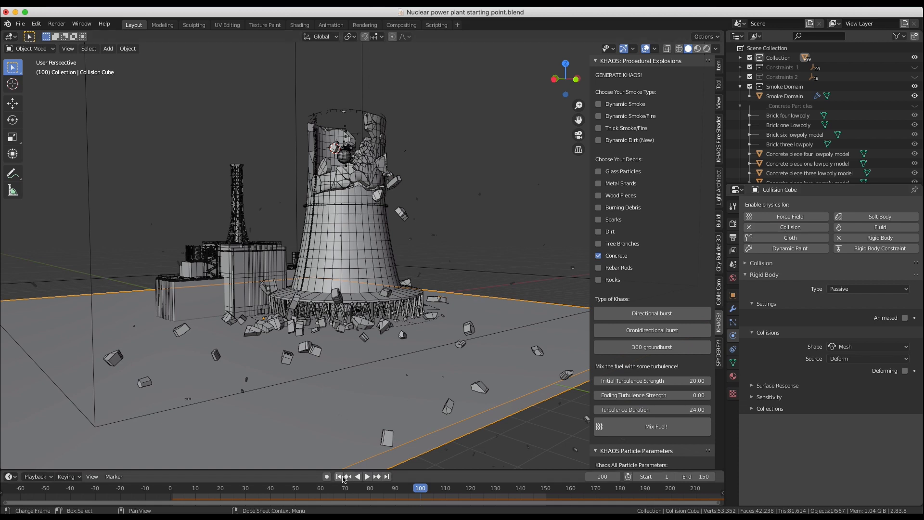
- Replay the destruction with the concrete emitter selected and examine how the debris lands on the ground, stopping at frame 115
left_click(340, 477)
left_click(367, 476)
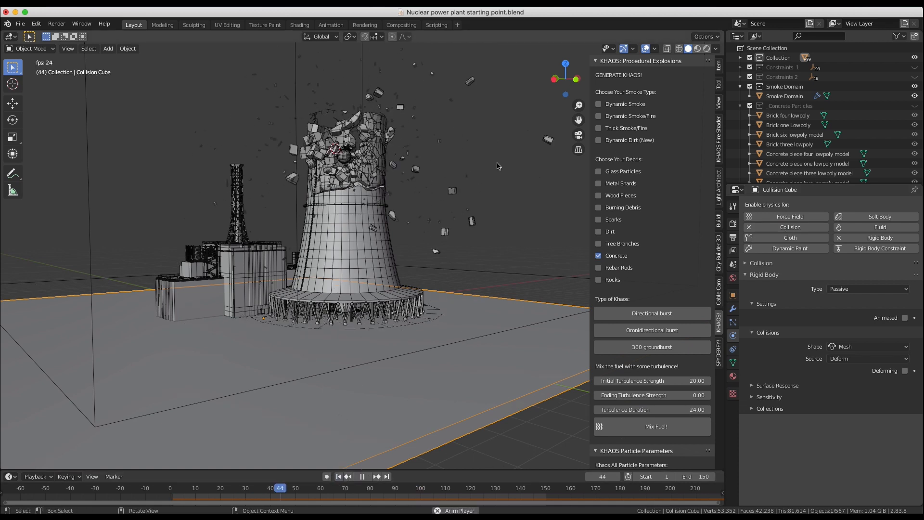
middle_click_drag(462, 202, 498, 166)
scroll(498, 166, "up", 3)
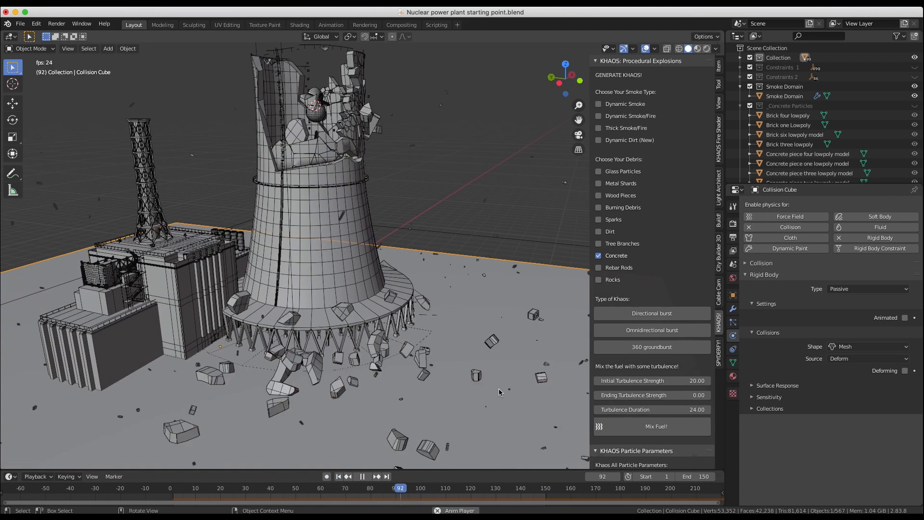
left_click(515, 391)
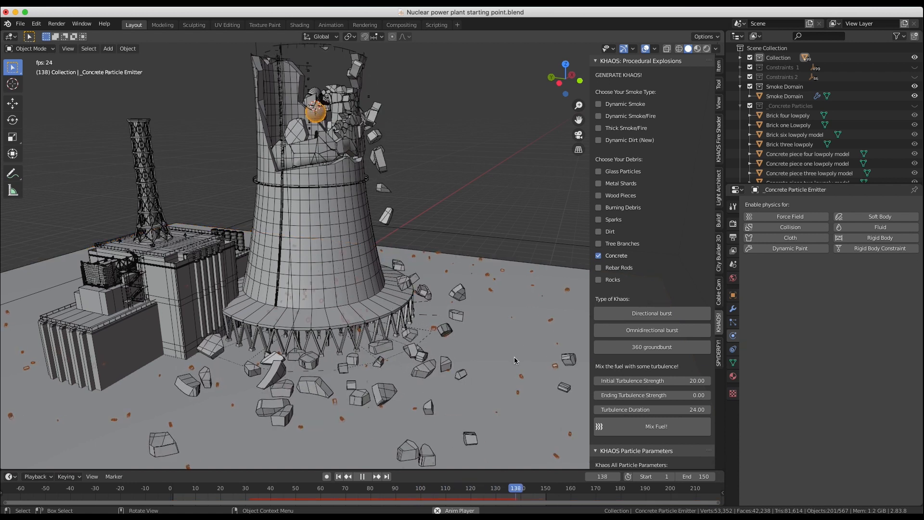
middle_click_drag(433, 269, 409, 283)
scroll(409, 283, "down", 3)
key("space")
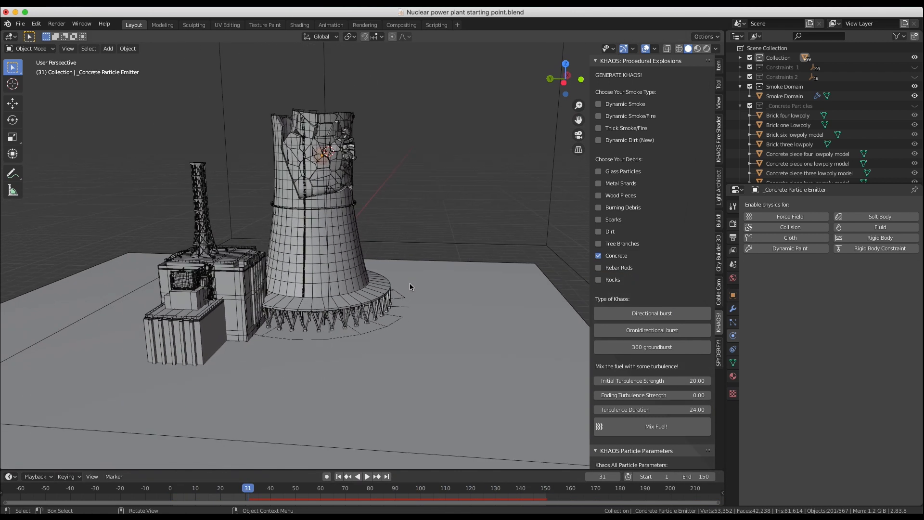
left_click(372, 477)
middle_click_drag(385, 337, 398, 313)
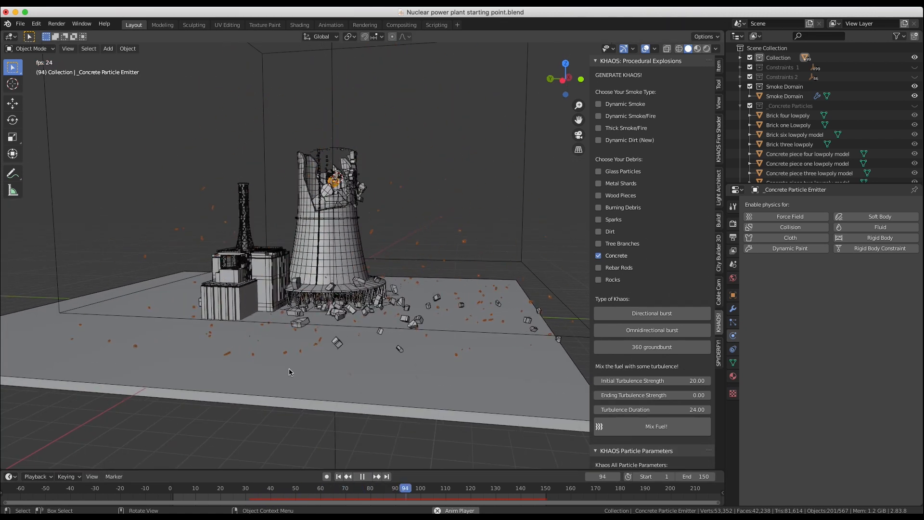
left_click(362, 476)
- Set the concrete particles' render Scale Randomness to 0.5
left_click(733, 322)
left_click(746, 350)
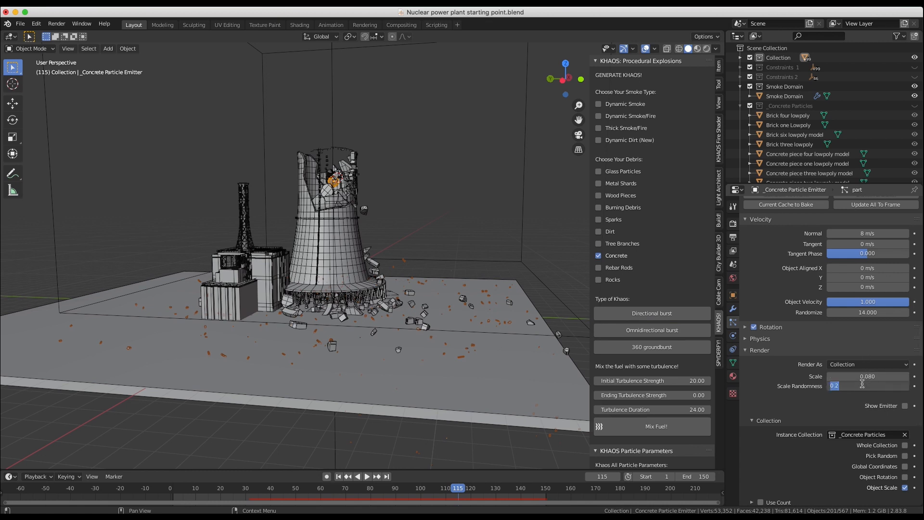
type("0.5")
key("Return")
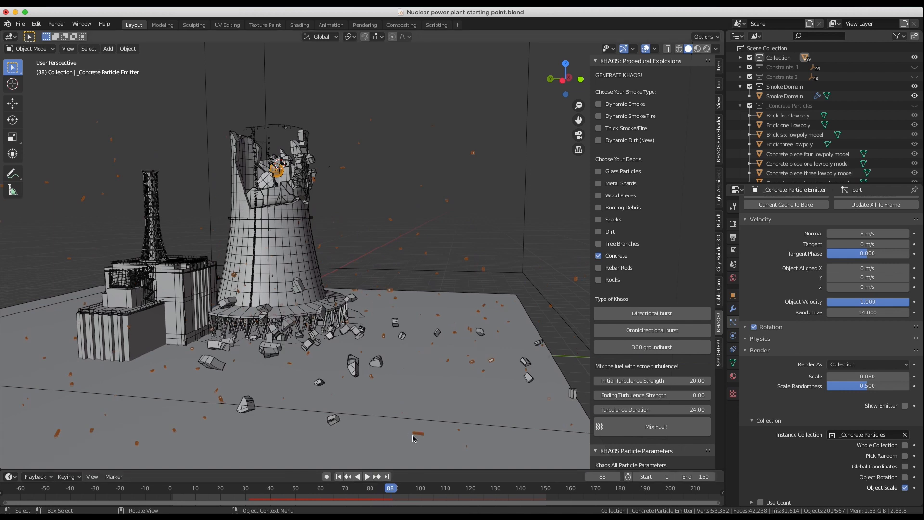
- Set the concrete particles' Angular Velocity amount to 0.5
scroll(753, 393, "up", 3)
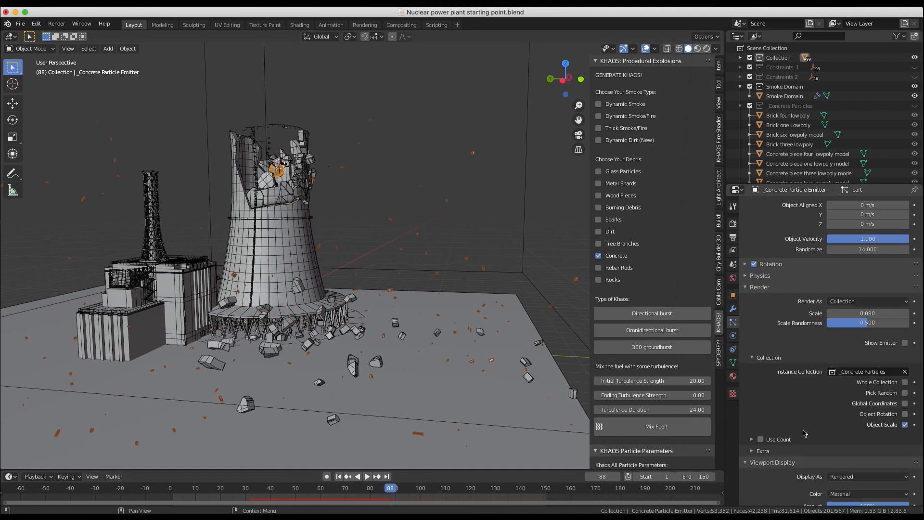
left_click(745, 365)
scroll(751, 410, "down", 3)
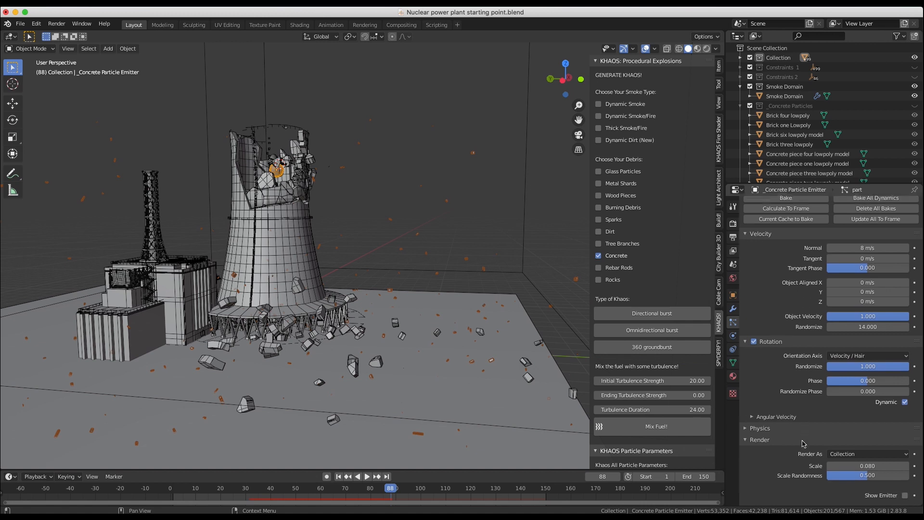
left_click(752, 411)
scroll(755, 414, "down", 5)
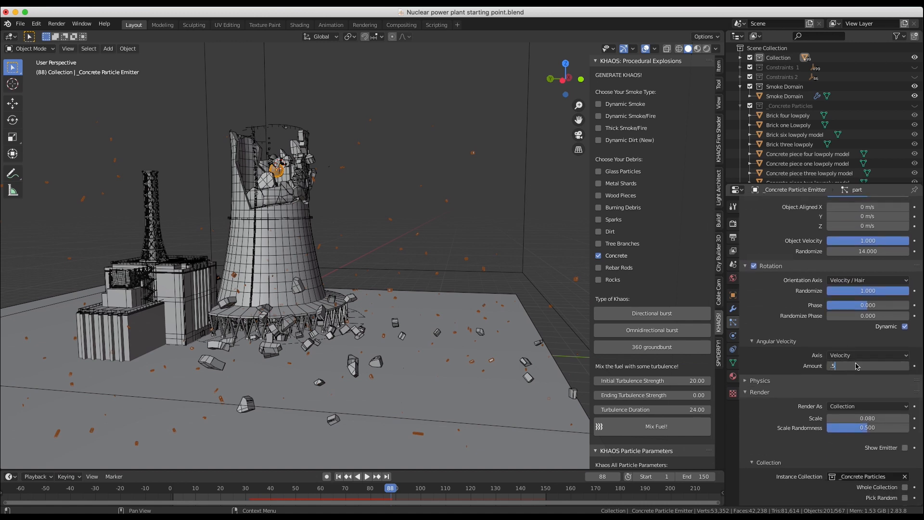
key("Return")
- Replay the explosion from the start and examine the spinning concrete debris from several sides of the tower
left_click(338, 476)
left_click(367, 476)
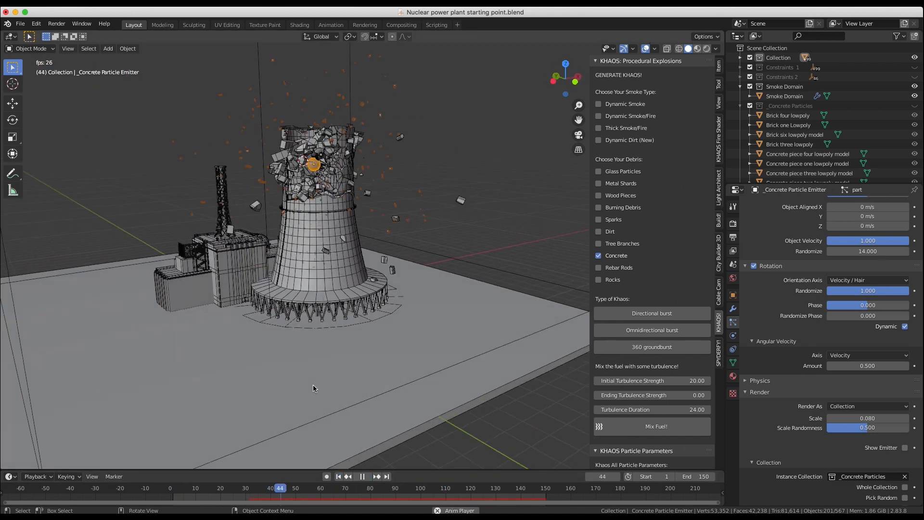
scroll(313, 385, "left", 5)
scroll(313, 385, "left", 5)
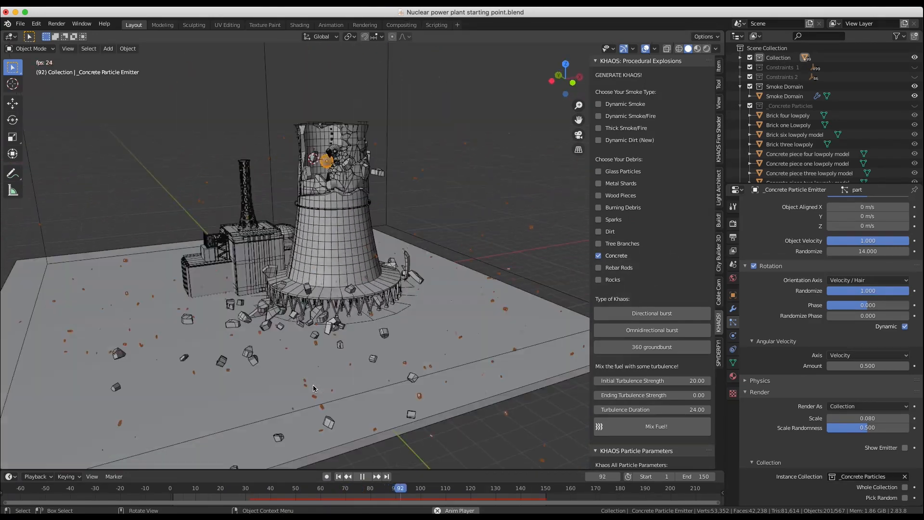
key("Escape")
scroll(428, 319, "left", 5)
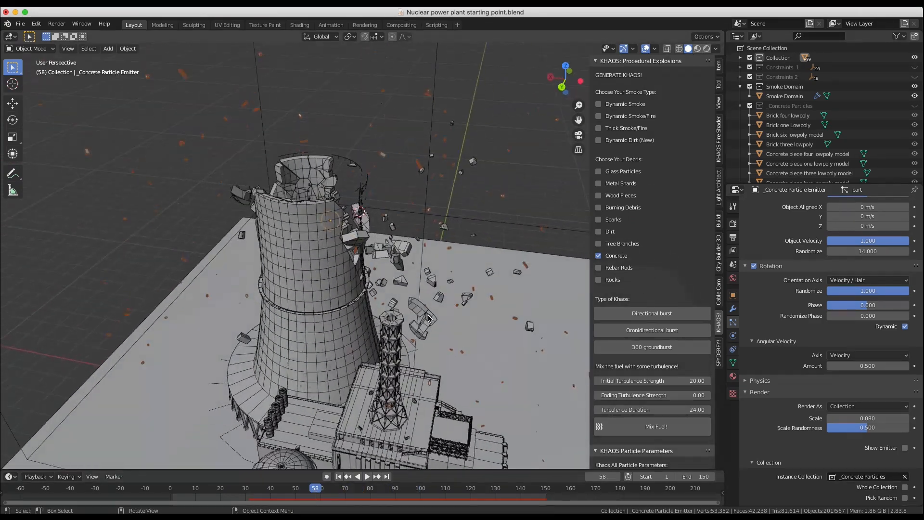
- Reposition the concrete emitter inside the cooling tower's fractured upper section, adjusting it from two viewing angles
middle_click_drag(428, 319, 191, 95)
middle_click_drag(116, 89, 402, 192)
key("g")
left_click(389, 199)
middle_click_drag(477, 199, 385, 205)
key("g")
left_click(380, 206)
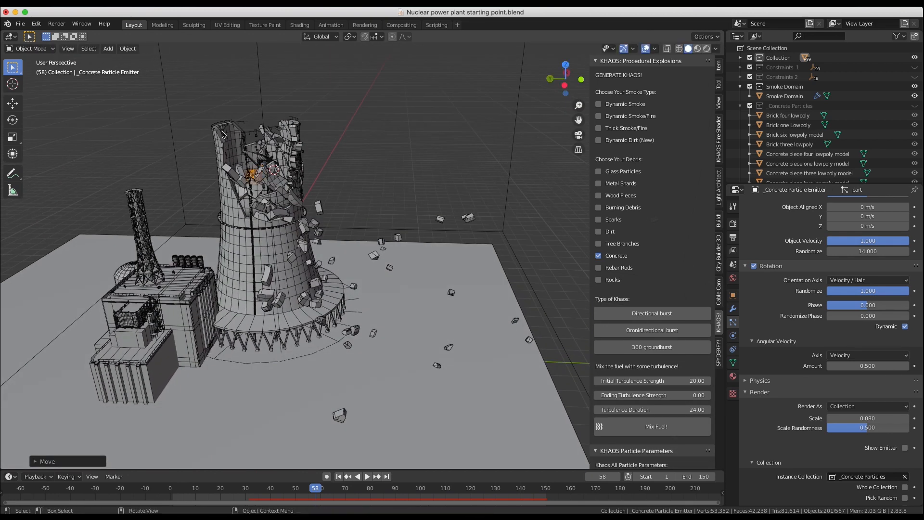
- Replay the animation to frame 117 and examine how the concrete debris spreads across the ground slab
middle_click_drag(230, 215, 307, 419)
left_click(339, 477)
left_click(367, 477)
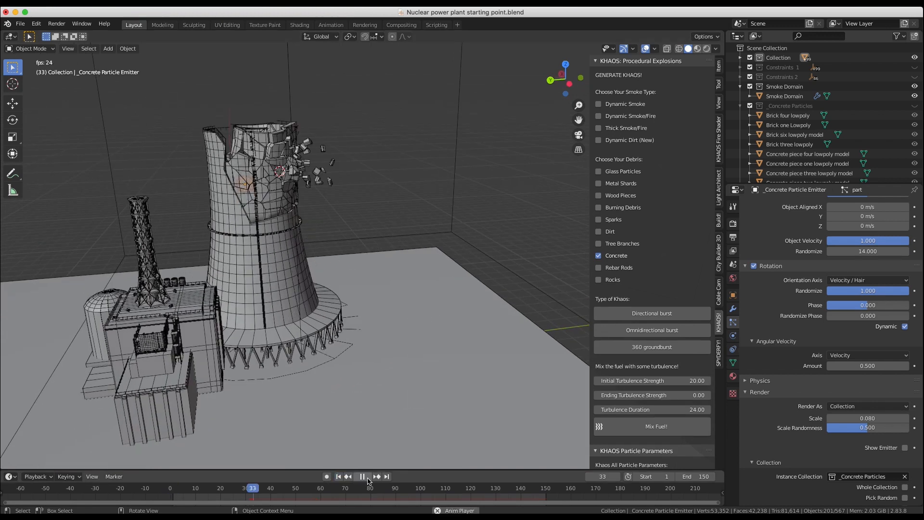
left_click(365, 477)
middle_click_drag(413, 361, 413, 365)
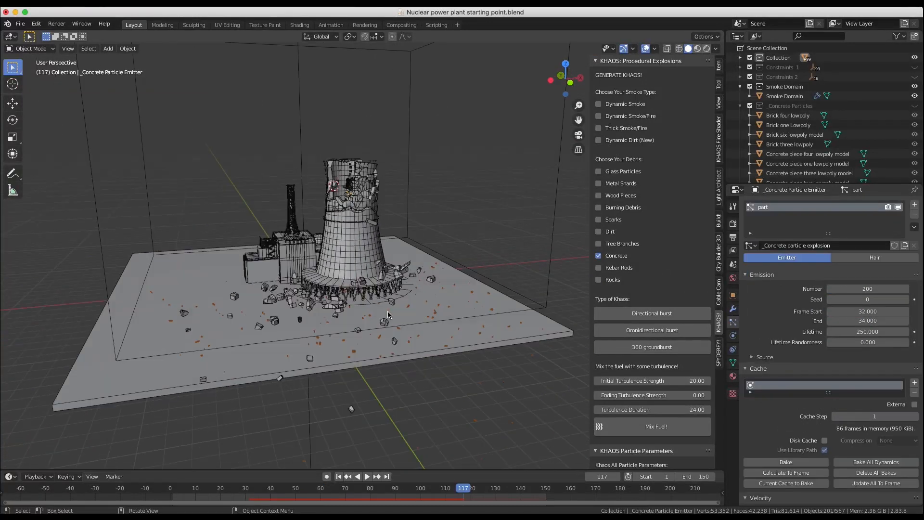
middle_click_drag(340, 384, 340, 384)
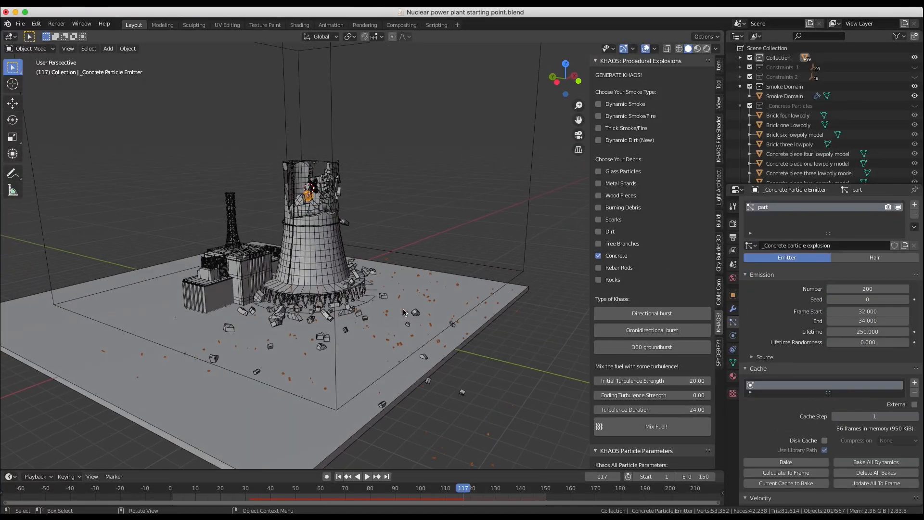
- Set the concrete particles' physics Drag to 0.497 and replay the animation to frame 133
scroll(841, 394, "down", 15)
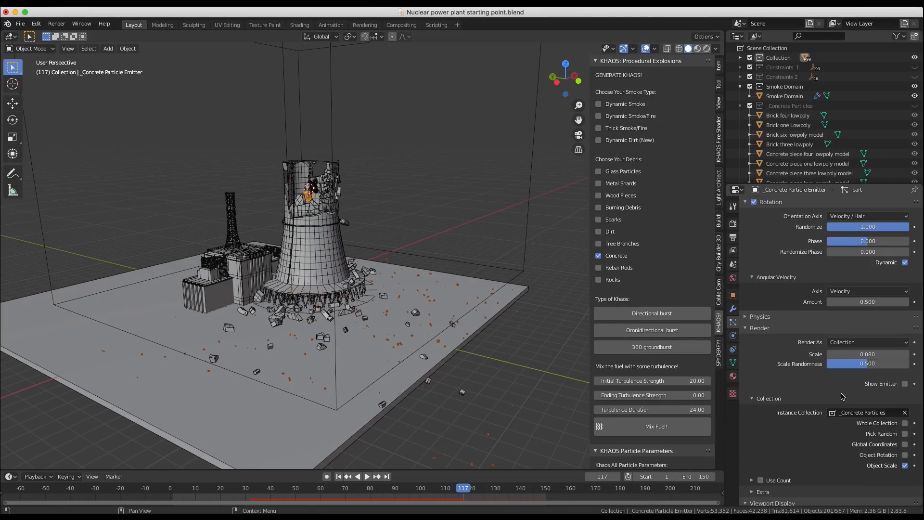
left_click(748, 329)
left_click(748, 323)
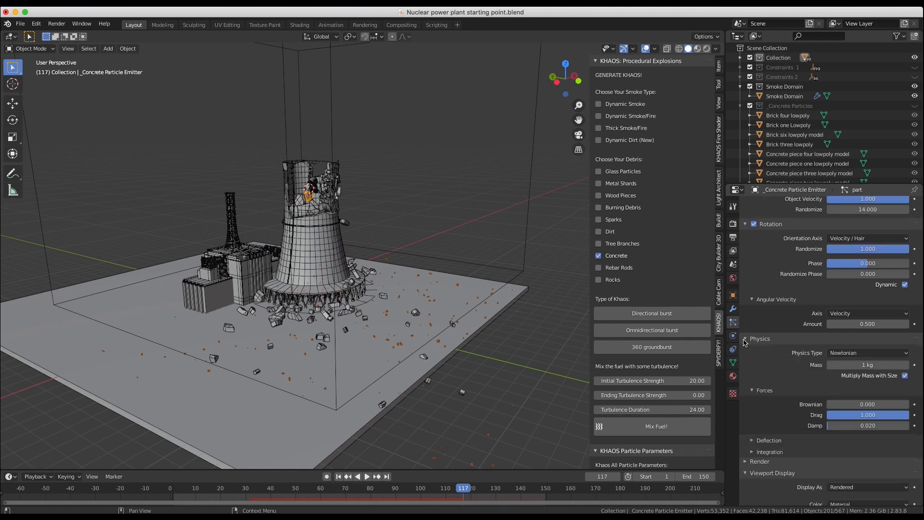
scroll(843, 362, "down", 3)
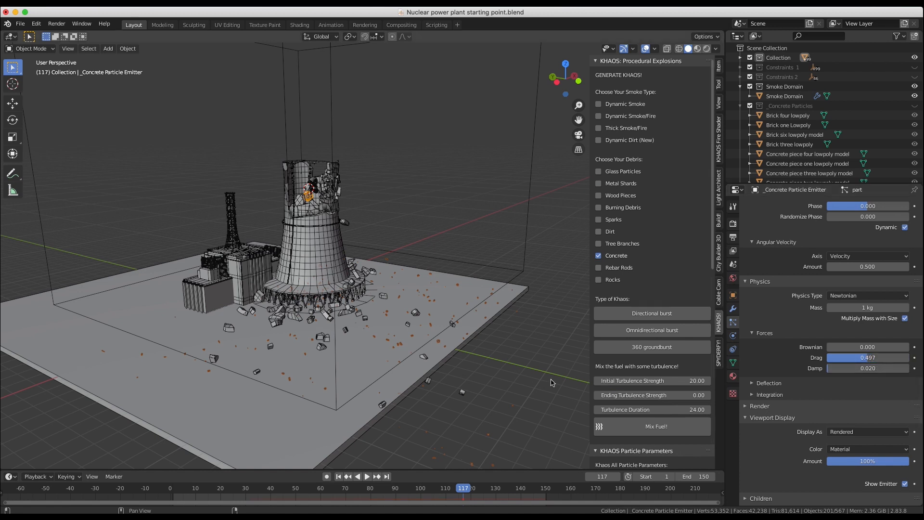
left_click(339, 477)
left_click(367, 477)
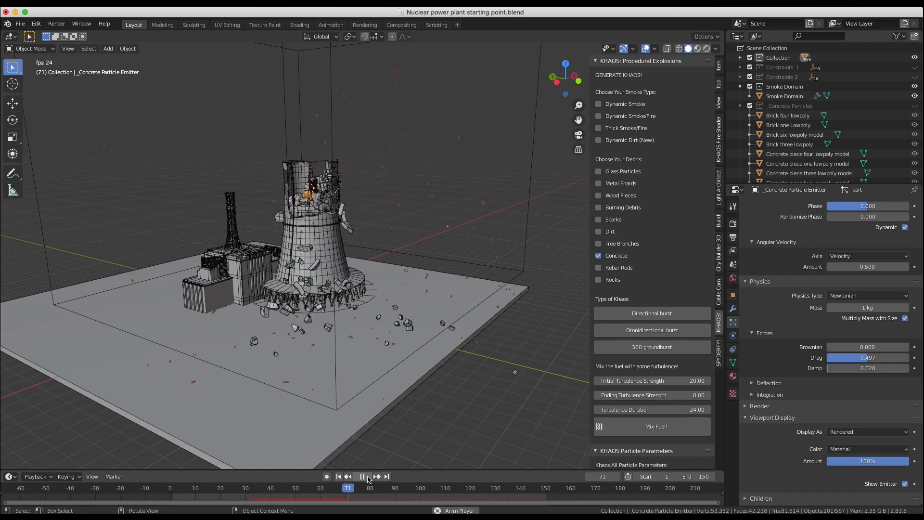
left_click(363, 477)
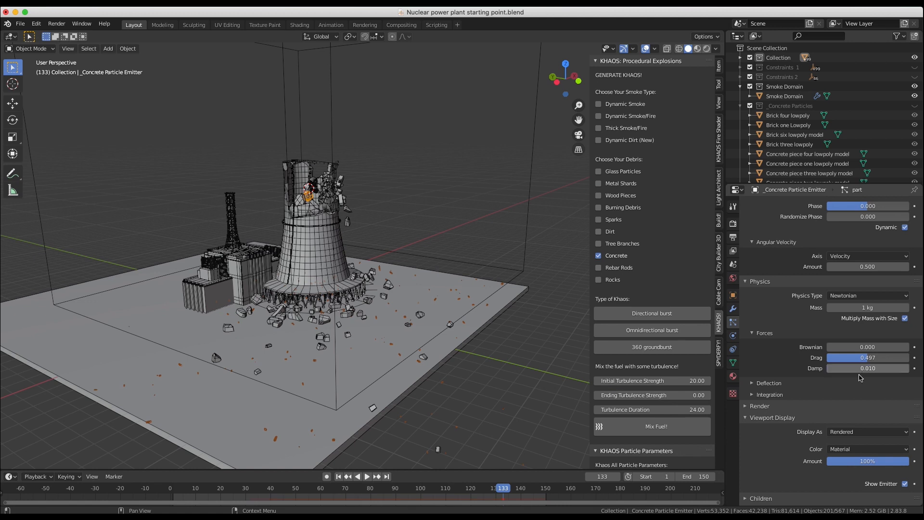
- Set the concrete particles' Damp to 0.01, replay to frame 128 and check the debris around the tower
left_click(339, 476)
left_click(368, 477)
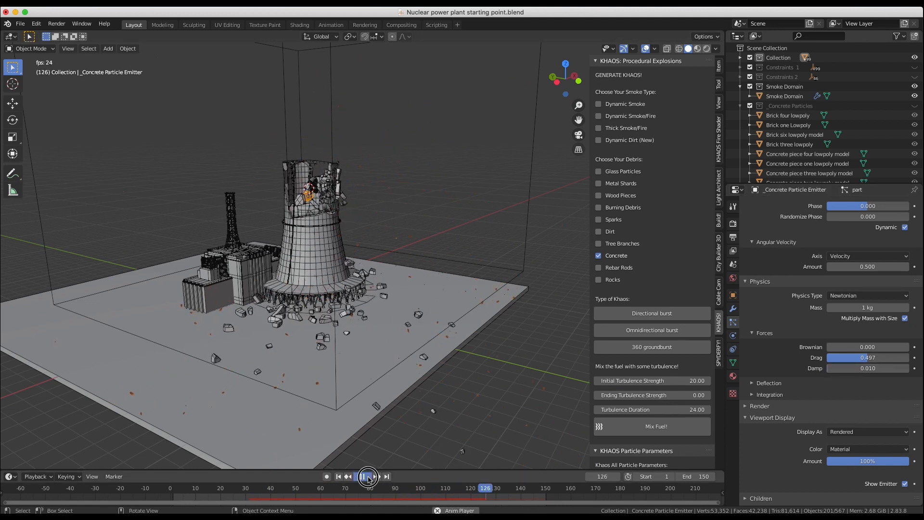
left_click(368, 476)
scroll(482, 376, "up", 4)
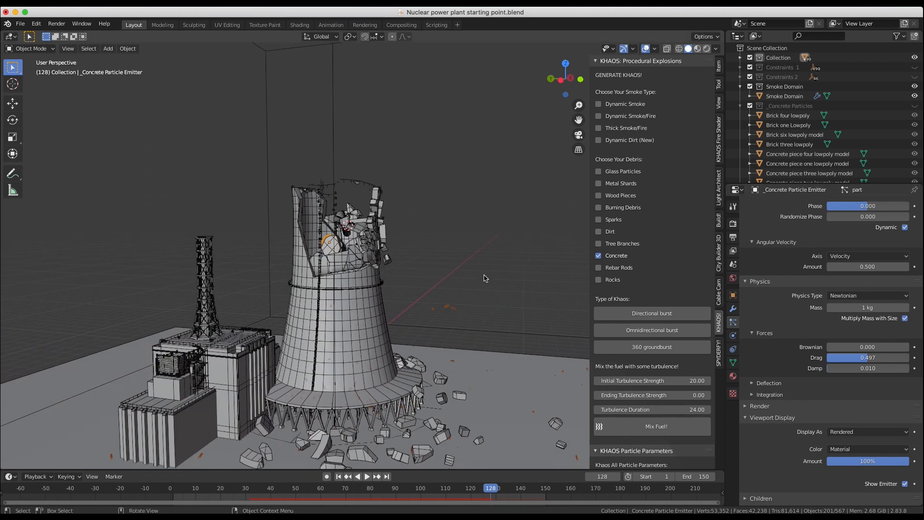
scroll(485, 279, "down", 4)
scroll(485, 280, "up", 4)
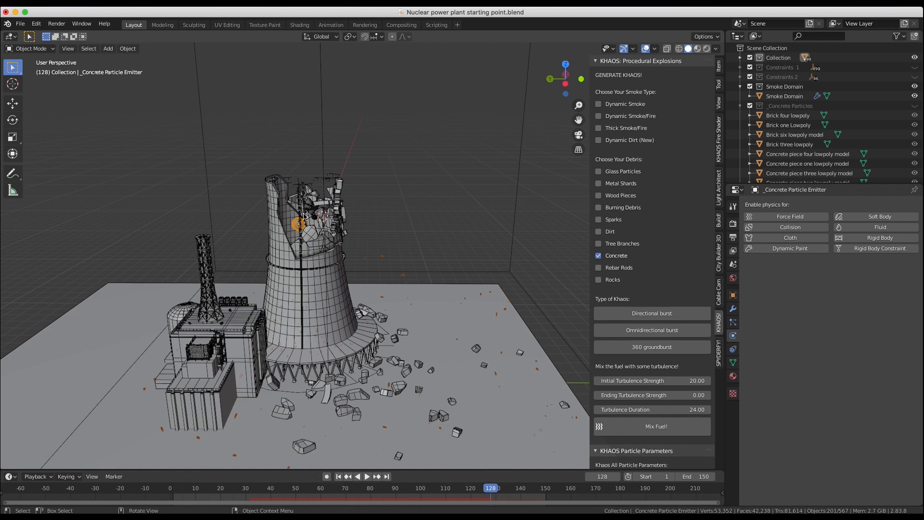
middle_click_drag(304, 216, 302, 249)
- Bake the concrete particle cache and scrub the timeline to frame 52 to check the airborne debris
left_click(733, 322)
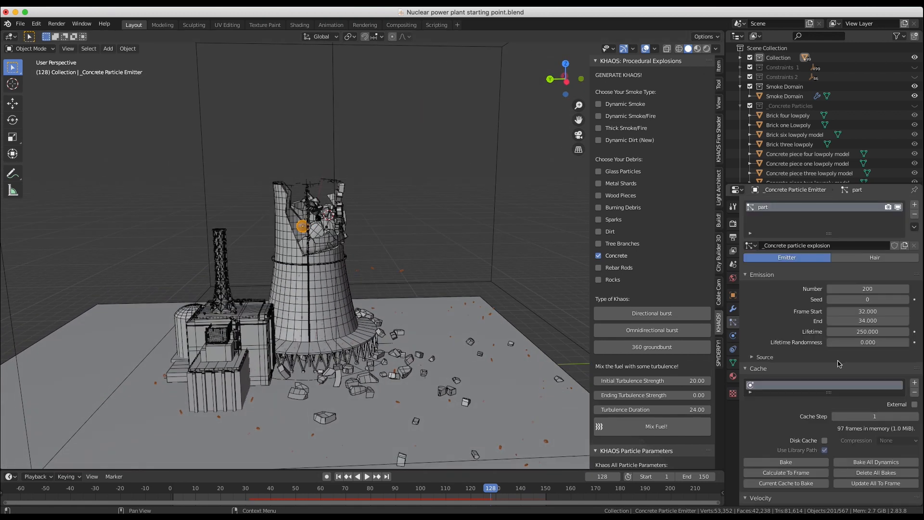
scroll(818, 346, "down", 5)
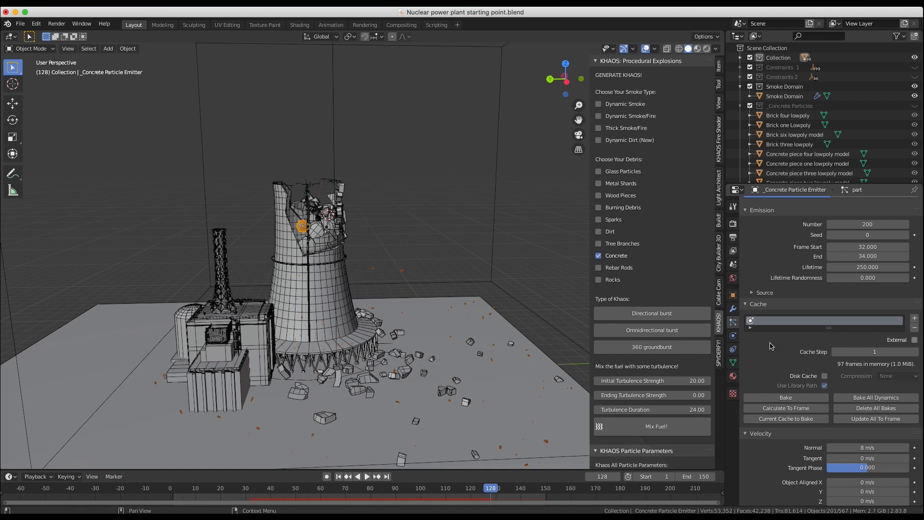
left_click(795, 399)
left_click_drag(392, 488, 300, 495)
middle_click_drag(385, 288, 423, 270)
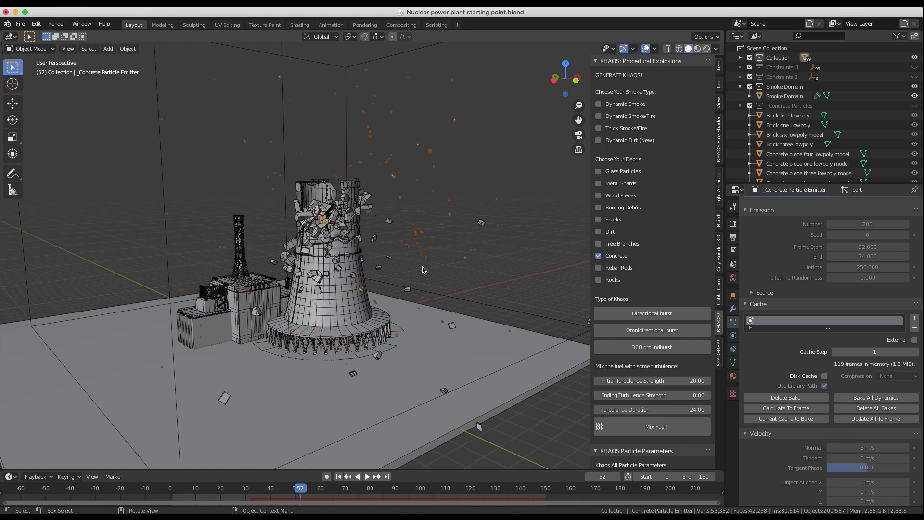
- Turn the Smoke Domain's fluid simulation back on for viewport and render, and inspect the smoke with the debris
left_click(346, 130)
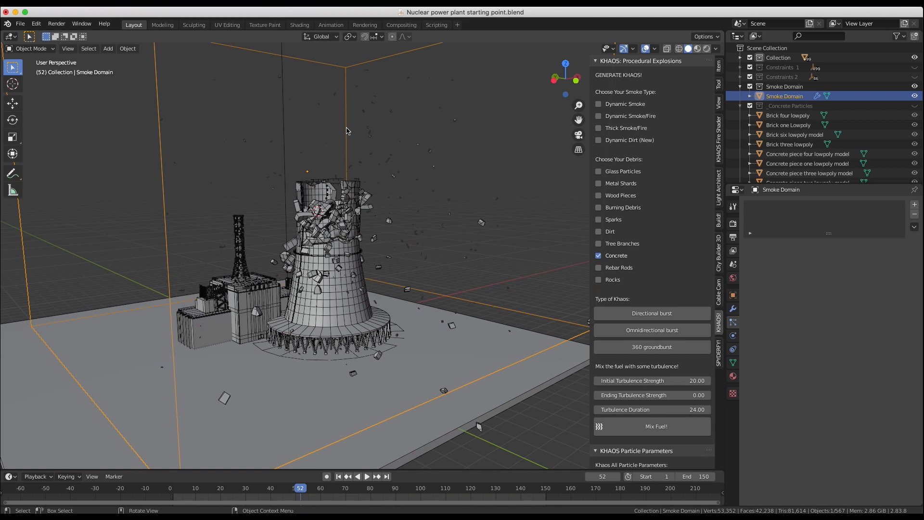
left_click(734, 336)
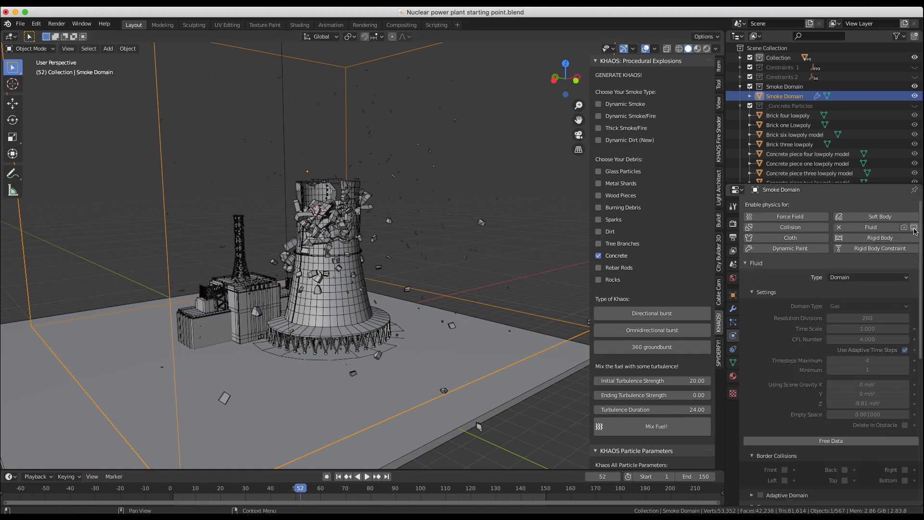
left_click(905, 227)
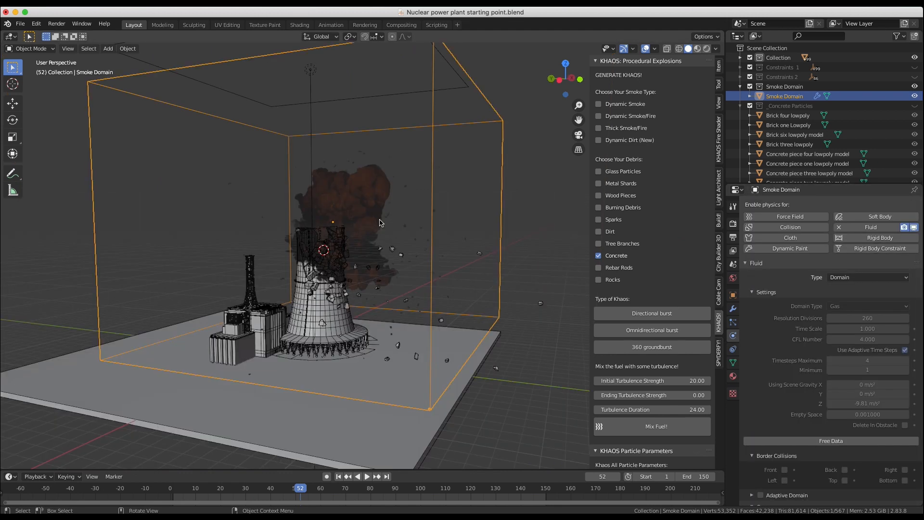
middle_click_drag(370, 213, 368, 208)
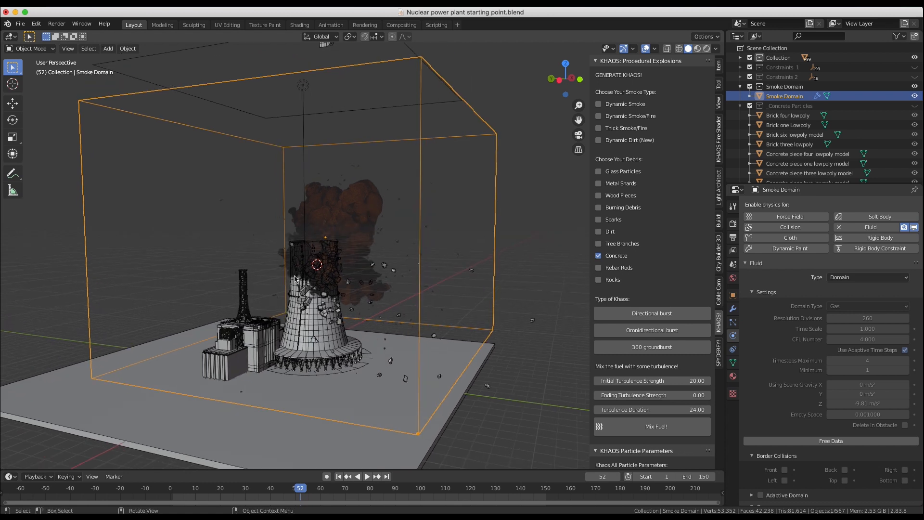
middle_click_drag(361, 261, 362, 262)
scroll(499, 217, "down", 1)
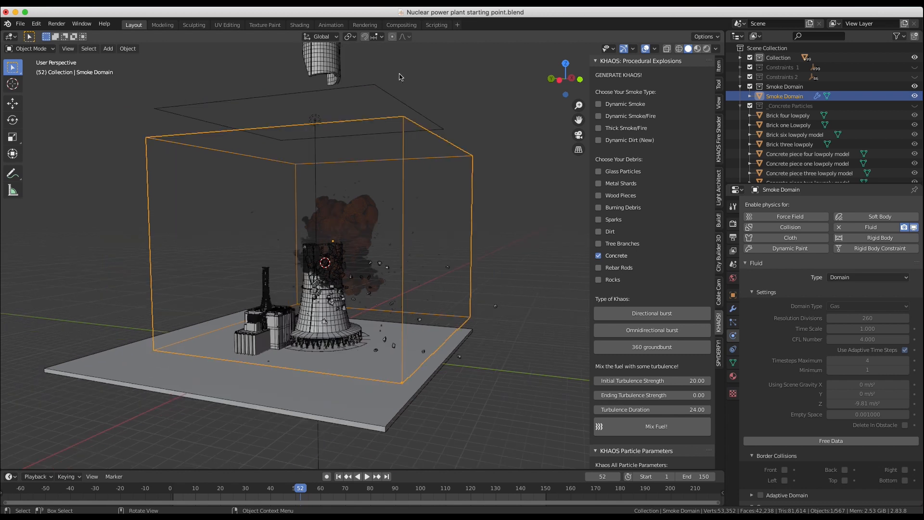
- Set the Cycles light paths' maximum Volume bounces to 4
left_click(390, 95)
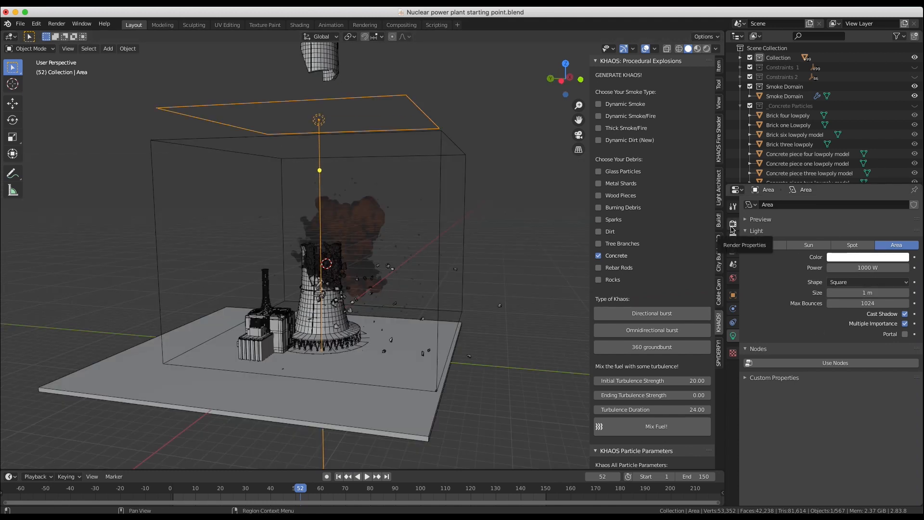
left_click(733, 226)
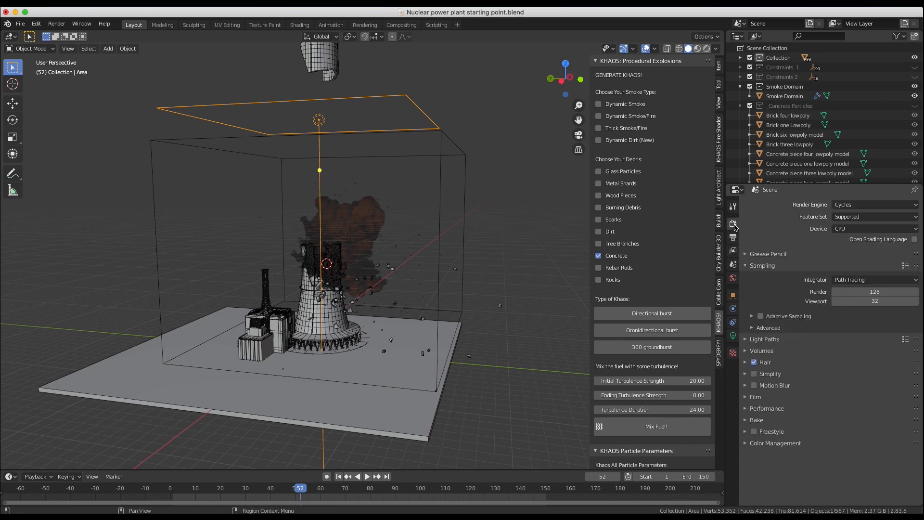
left_click(749, 339)
scroll(818, 357, "down", 3)
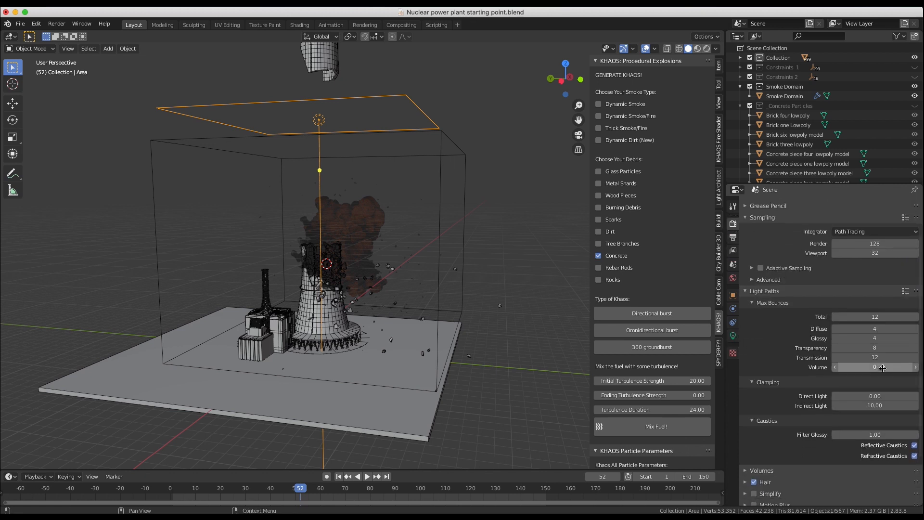
left_click(881, 368)
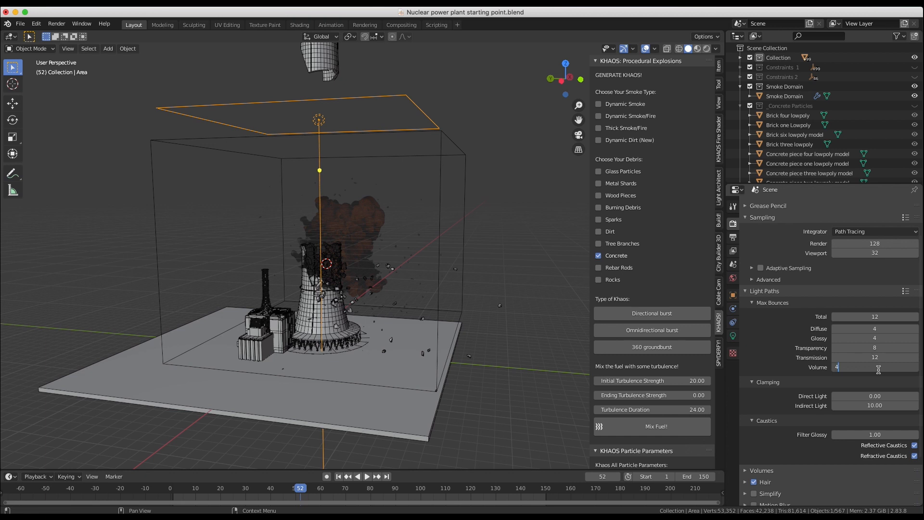
type("4")
key("Return")
scroll(783, 375, "down", 3)
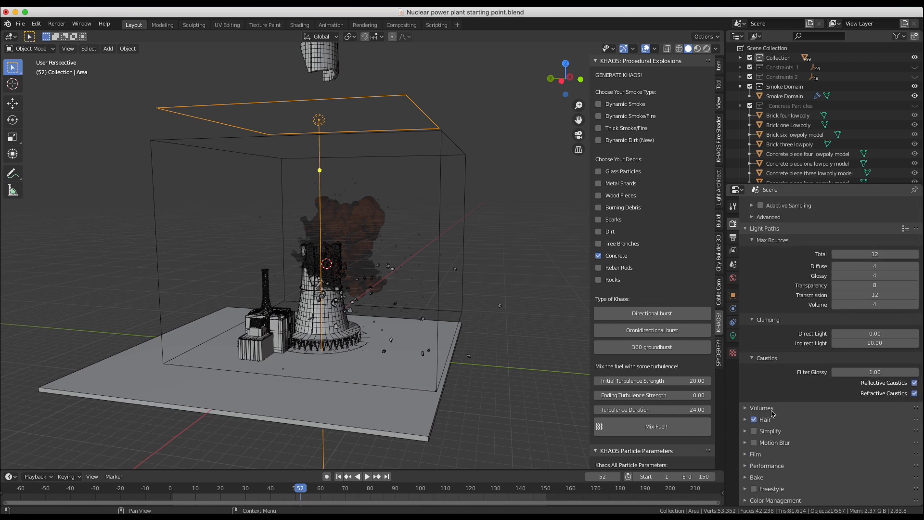
- Set the render volumes' Step Rate Render to 0.25 and Max Steps to 300
left_click(747, 409)
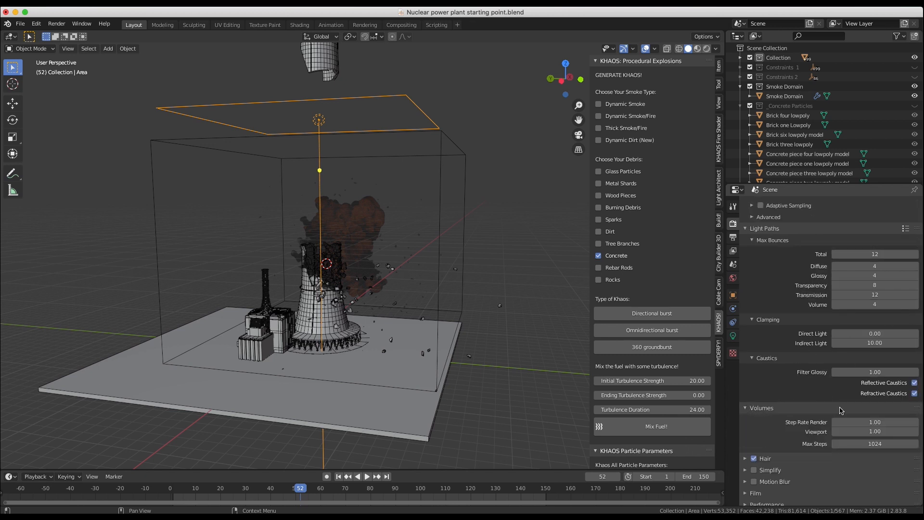
left_click(863, 421)
type(".25")
key("Return")
left_click(875, 444)
type("300")
key("Return")
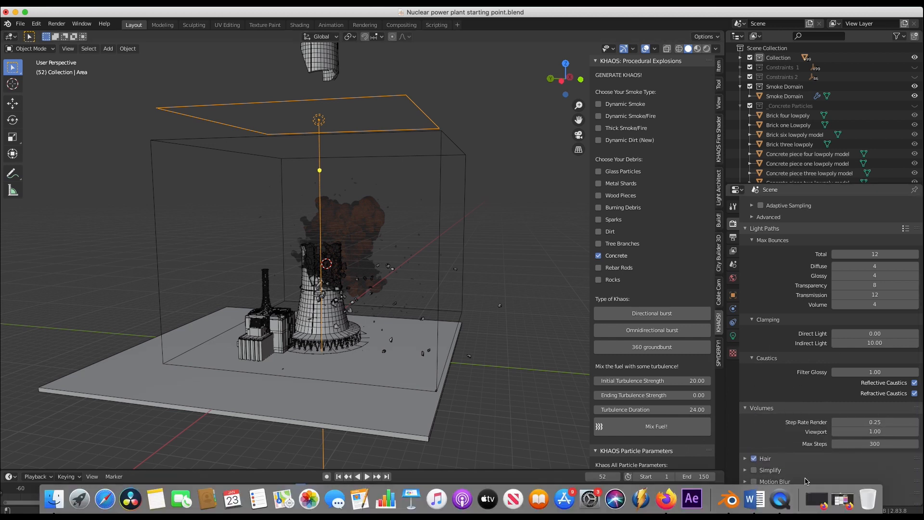
left_click(758, 357)
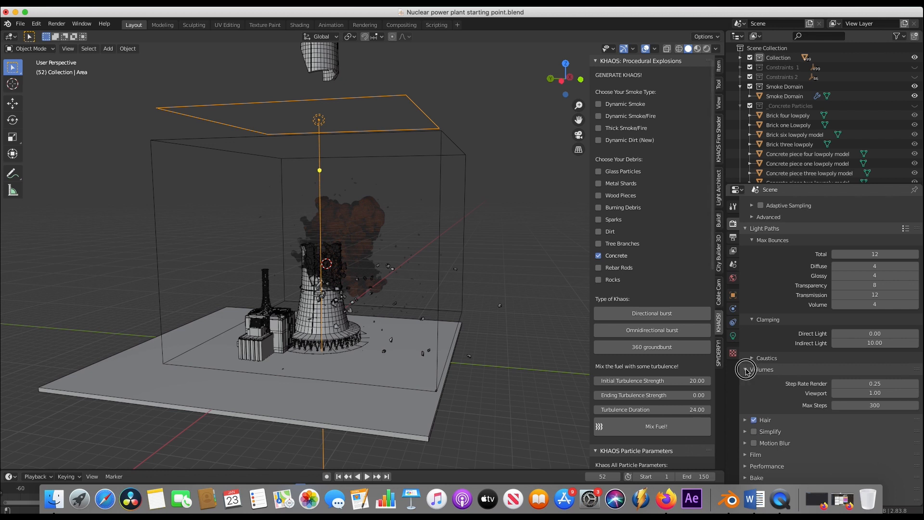
scroll(751, 337, "up", 5)
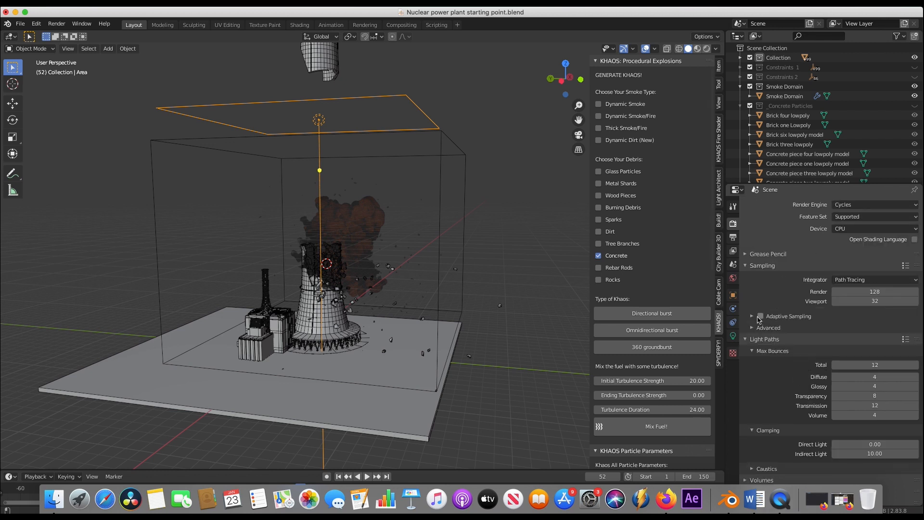
- Enable Adaptive Sampling and set the Cycles render samples to 28
left_click(760, 316)
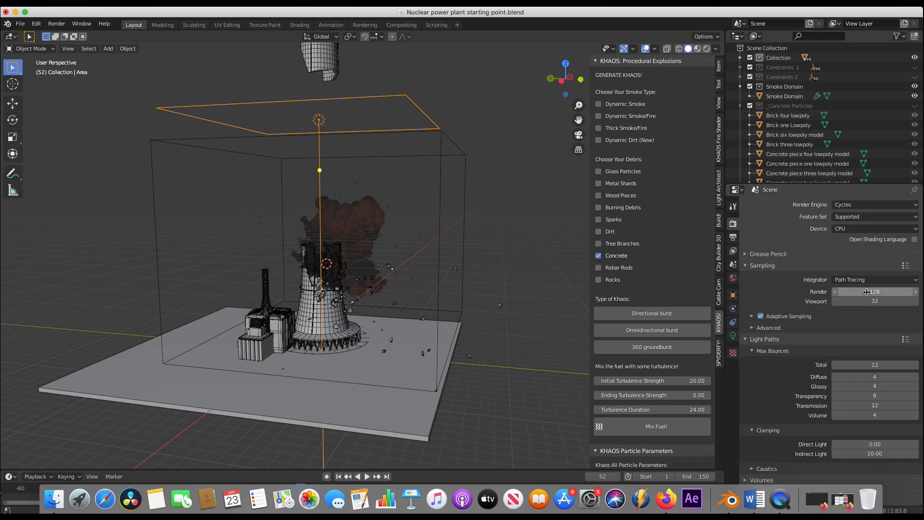
left_click(867, 291)
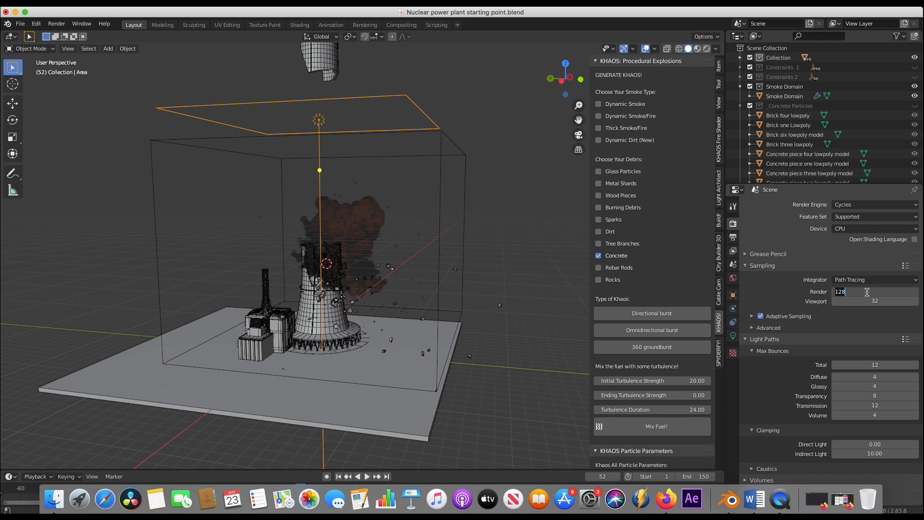
type("2")
key("Return")
left_click(753, 329)
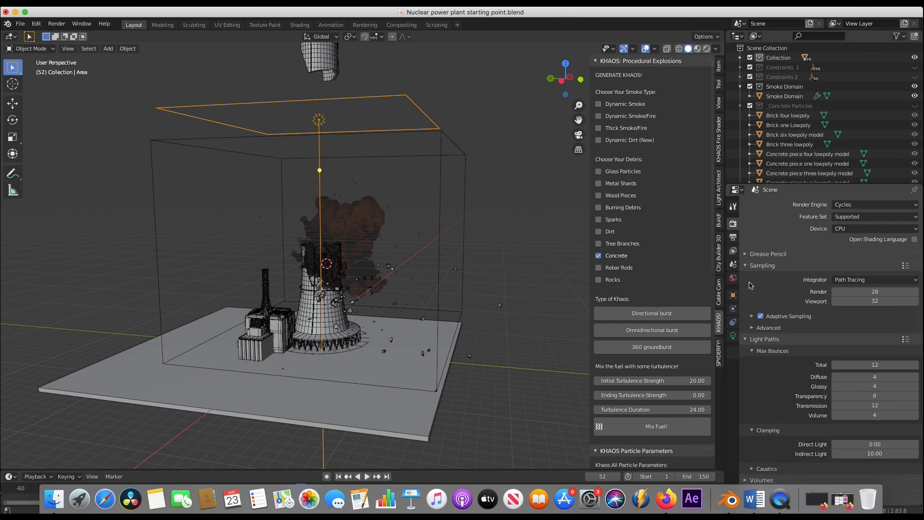
- Give the World background an Environment Texture color and load canary_wharf_4k.hdr from the Downloads folder
left_click(733, 279)
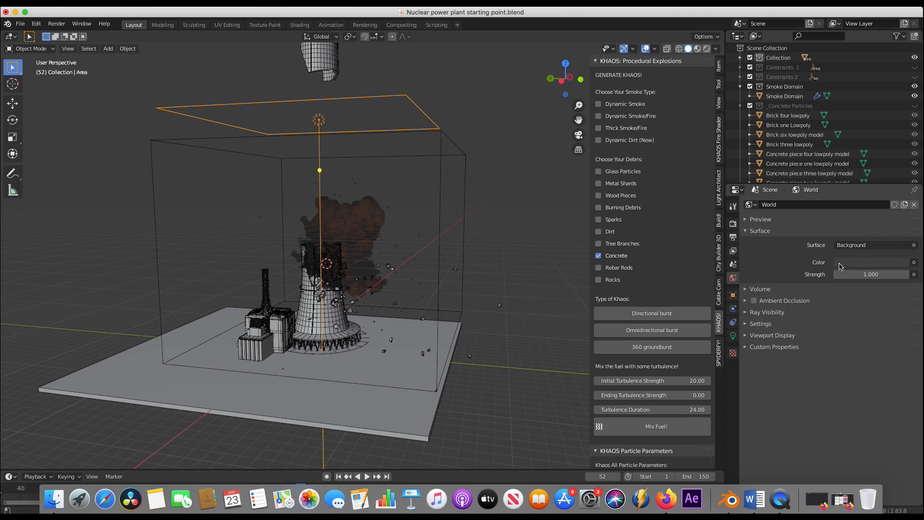
left_click(914, 262)
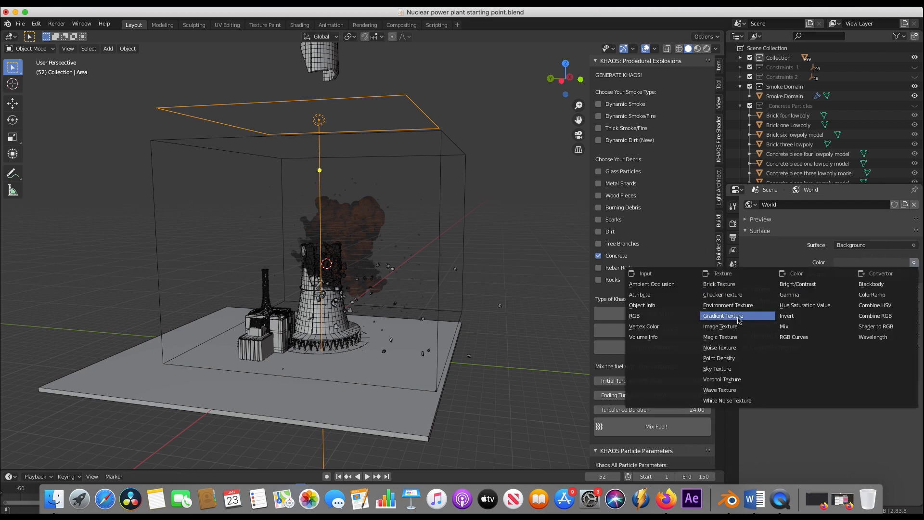
left_click(728, 305)
left_click(892, 275)
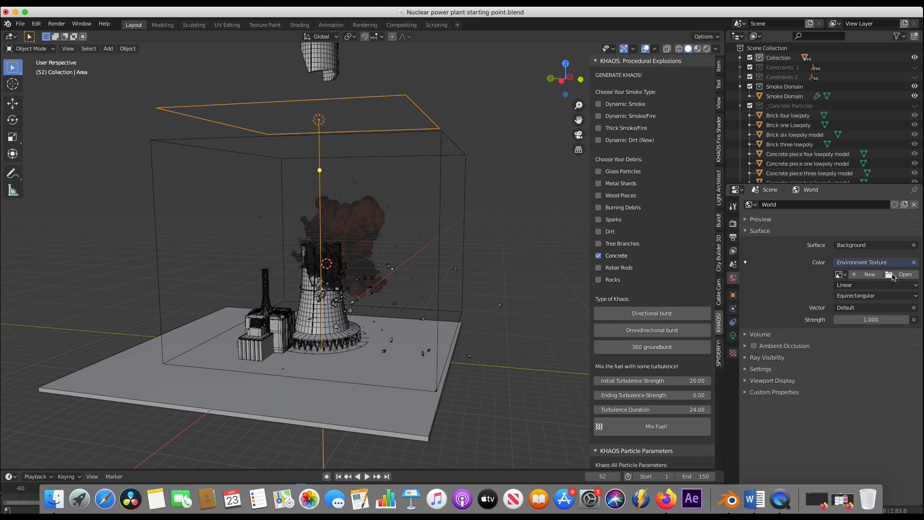
left_click(292, 372)
scroll(486, 388, "down", 6)
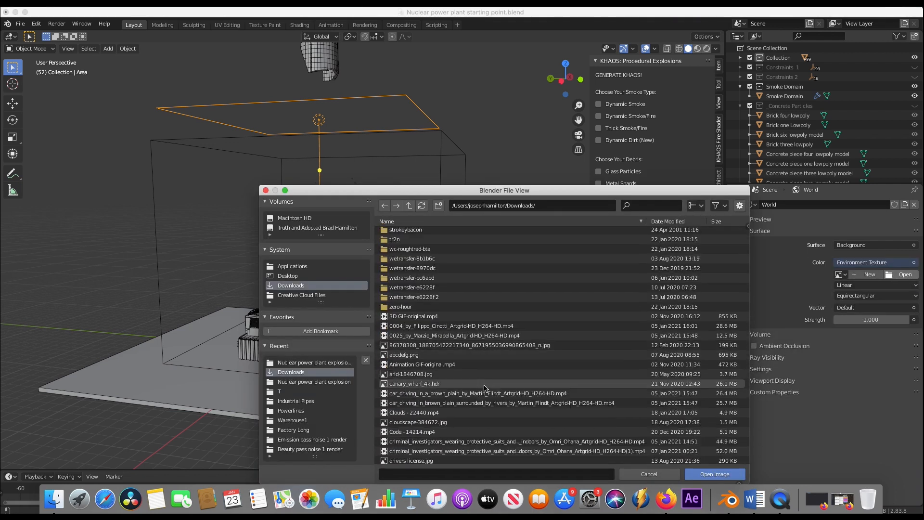
left_click(410, 375)
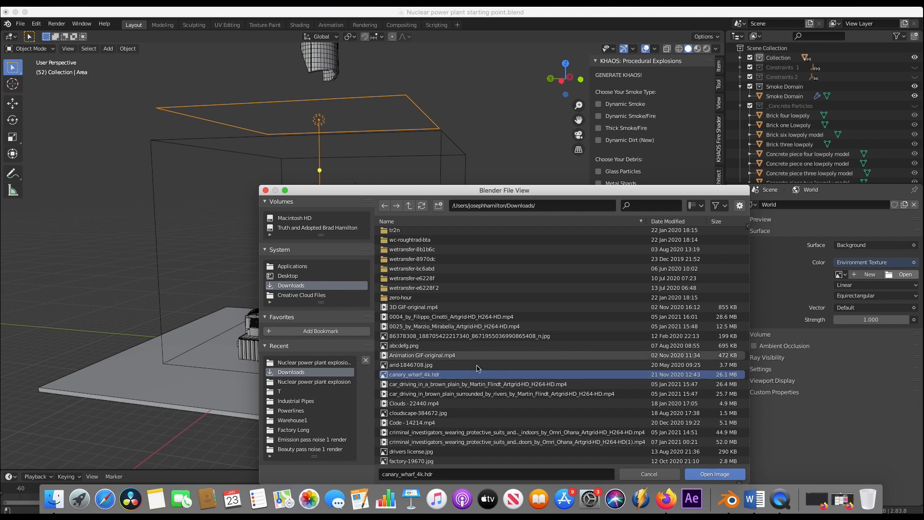
double_click(432, 375)
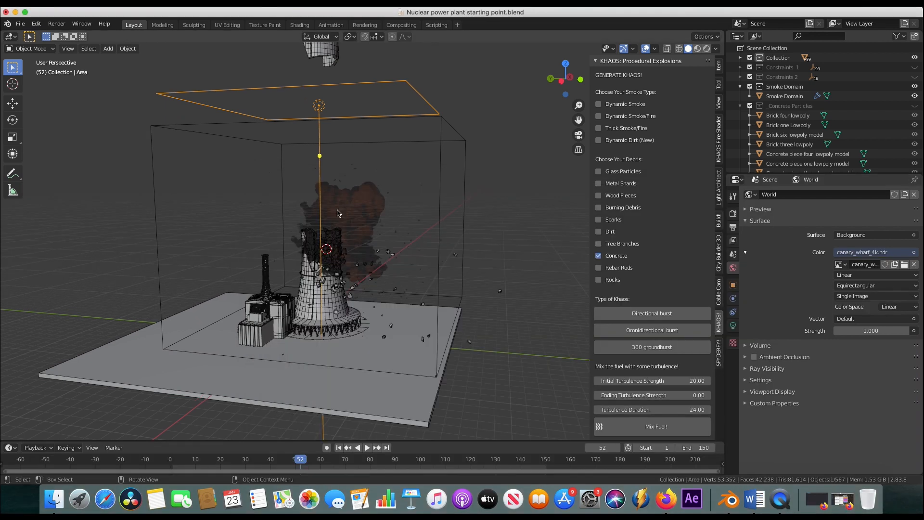
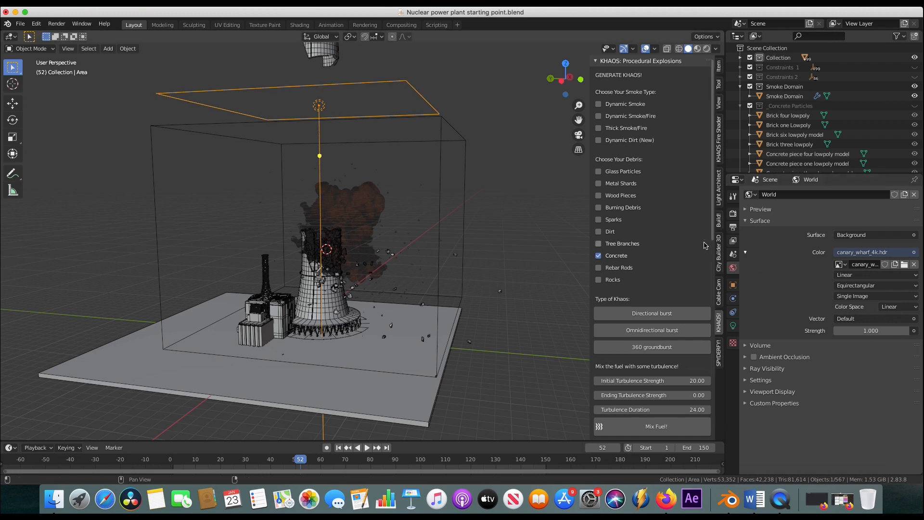
- Enable the Transparent film option in the render settings so the HDRI background is excluded from the render
left_click(733, 214)
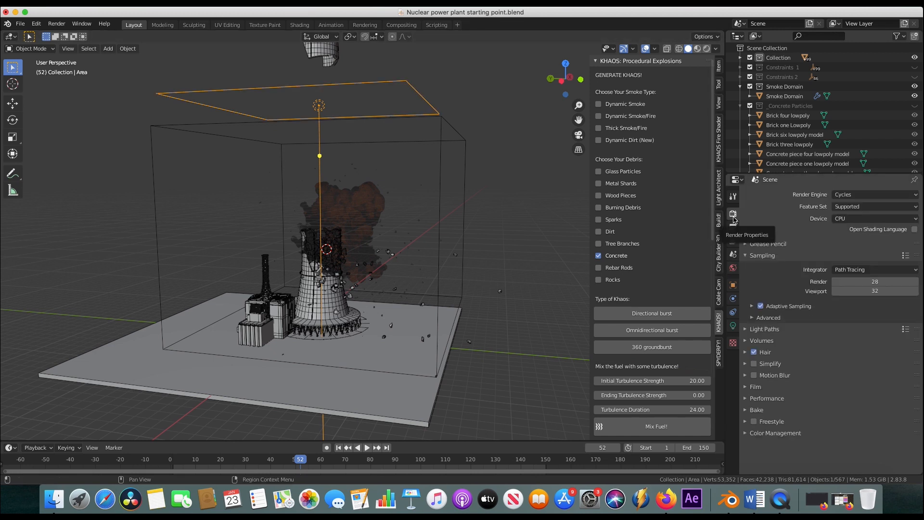
left_click(753, 387)
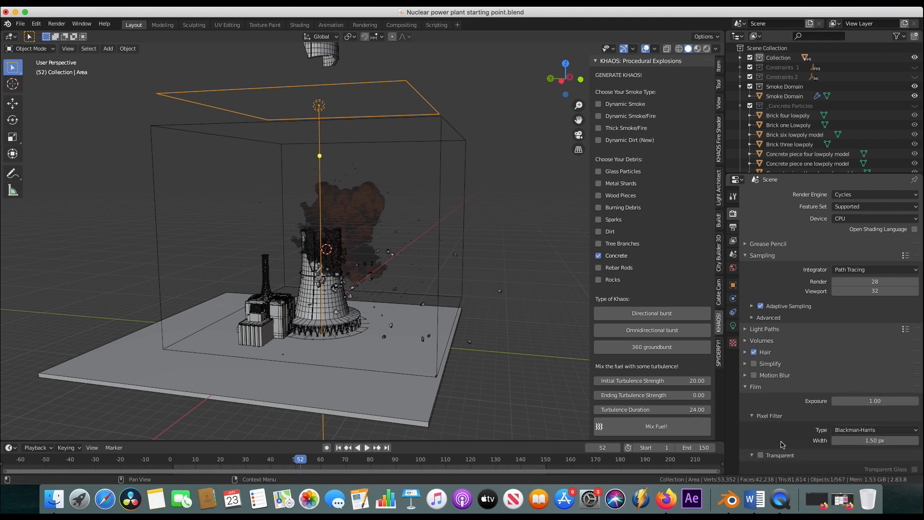
scroll(782, 445, "down", 3)
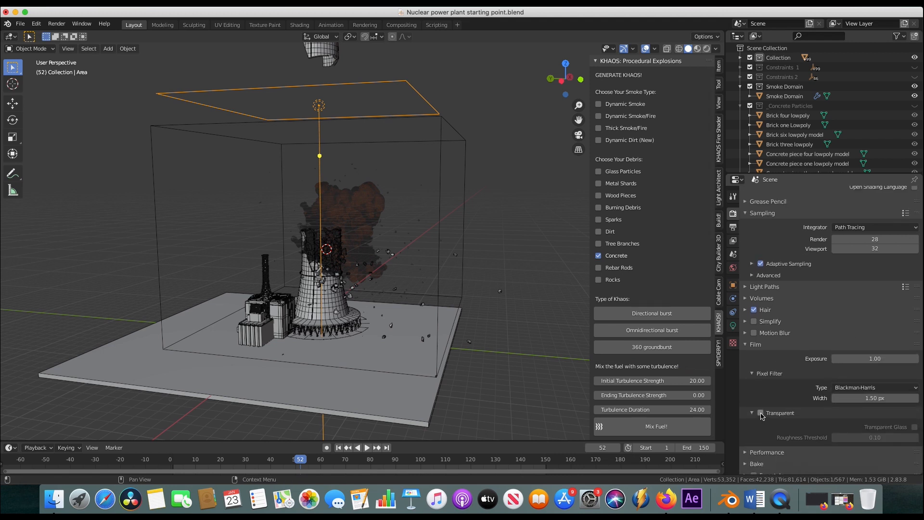
left_click(761, 413)
scroll(761, 424, "up", 3)
scroll(757, 431, "down", 3)
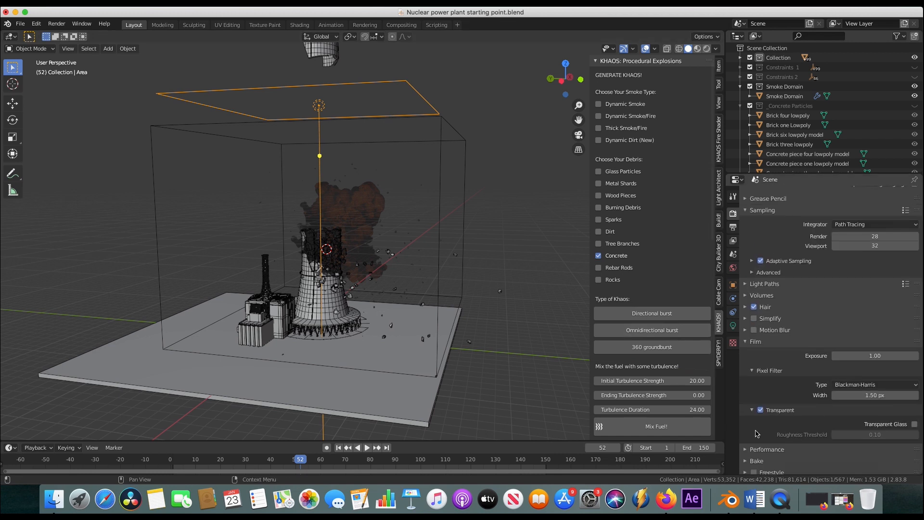
scroll(756, 434, "down", 1)
left_click(747, 343)
- Select the Smoke Domain and open its material nodes in the Shading workspace
middle_click_drag(276, 244, 310, 240)
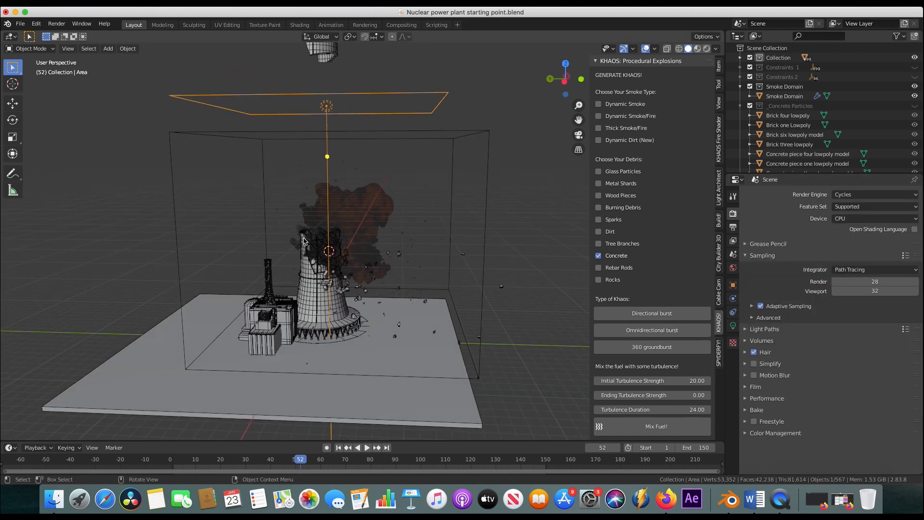
left_click(454, 156)
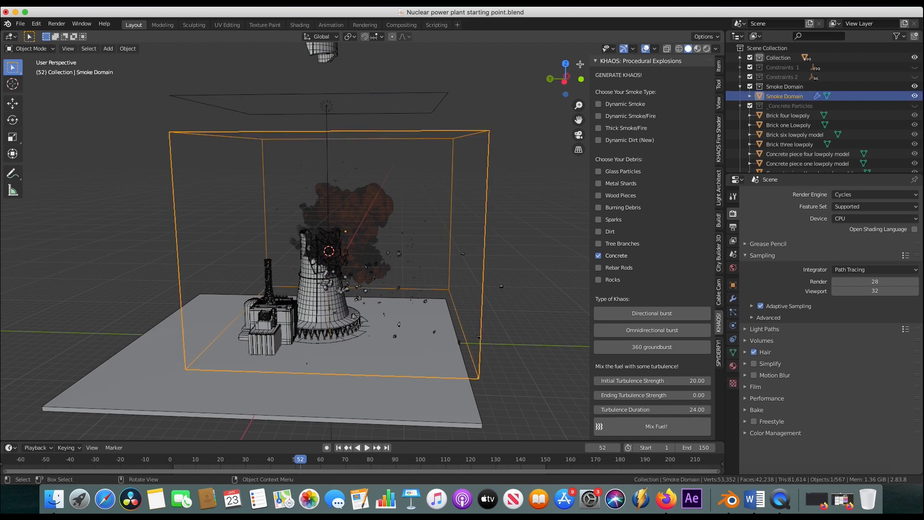
left_click(299, 25)
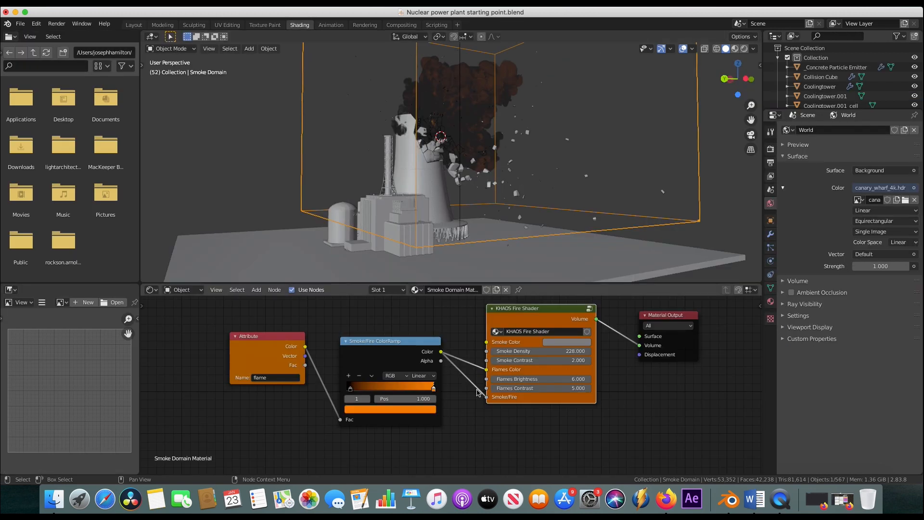
scroll(477, 389, "down", 2)
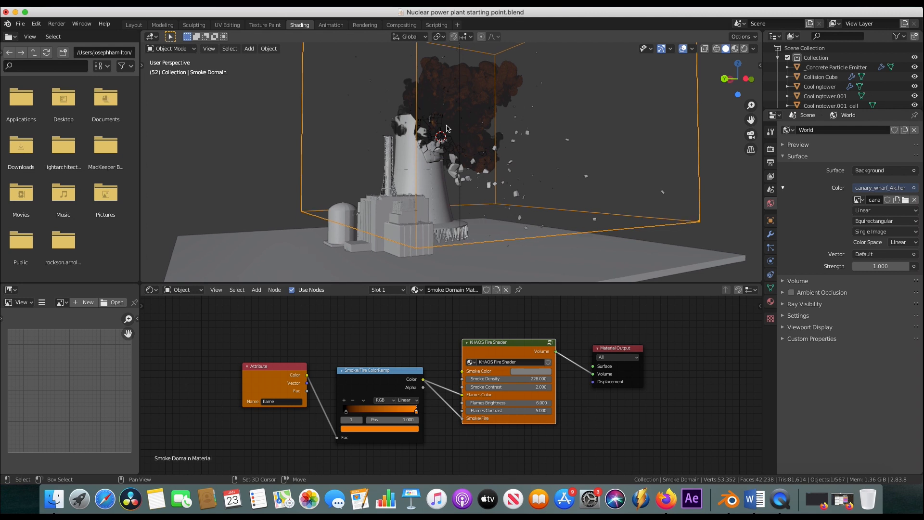
- Show the explosion close up in the viewport with Rendered shading
scroll(457, 147, "up", 2)
scroll(434, 139, "up", 1)
key("z")
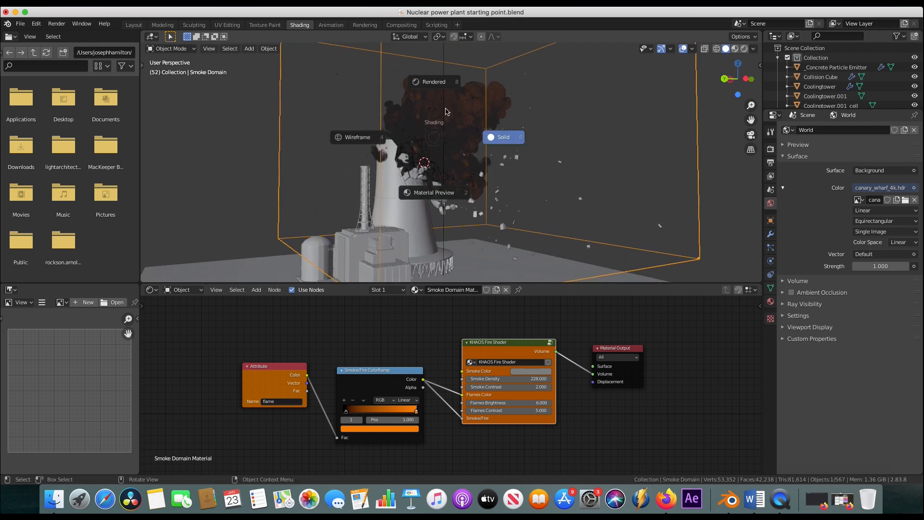
left_click(440, 86)
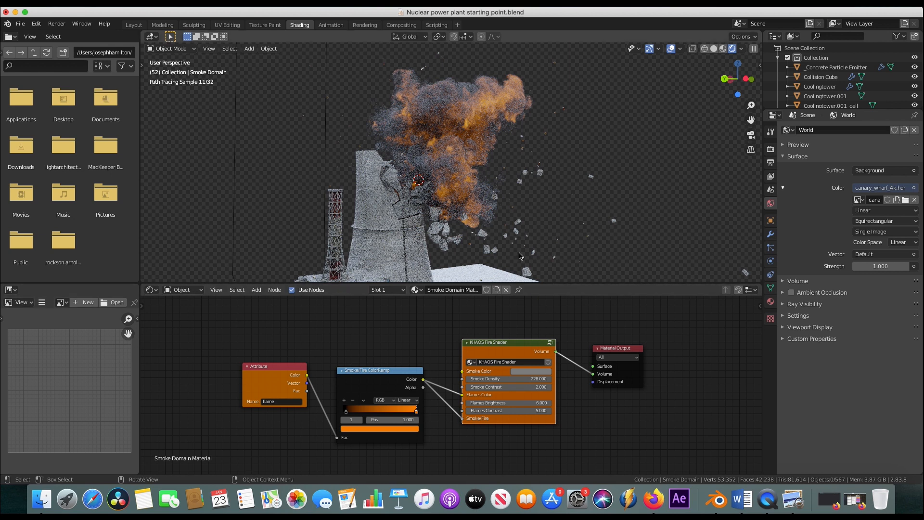
- Set the KHAOS Fire Shader's Smoke Density to 3000 and Smoke Contrast to 8
left_click(511, 379)
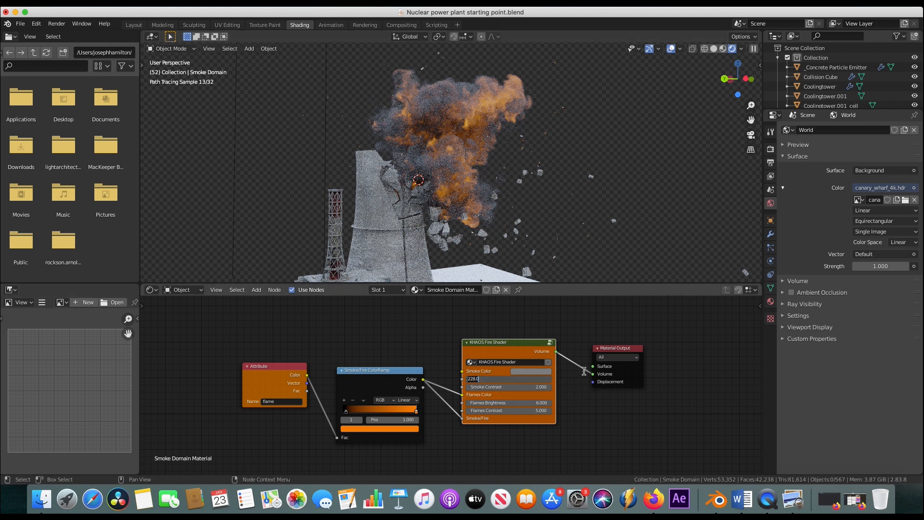
type("3000")
key("Return")
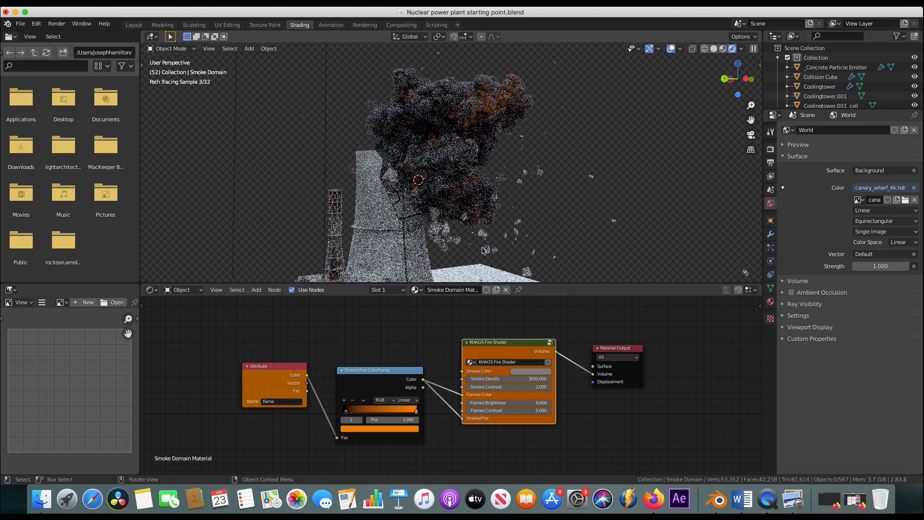
left_click(506, 387)
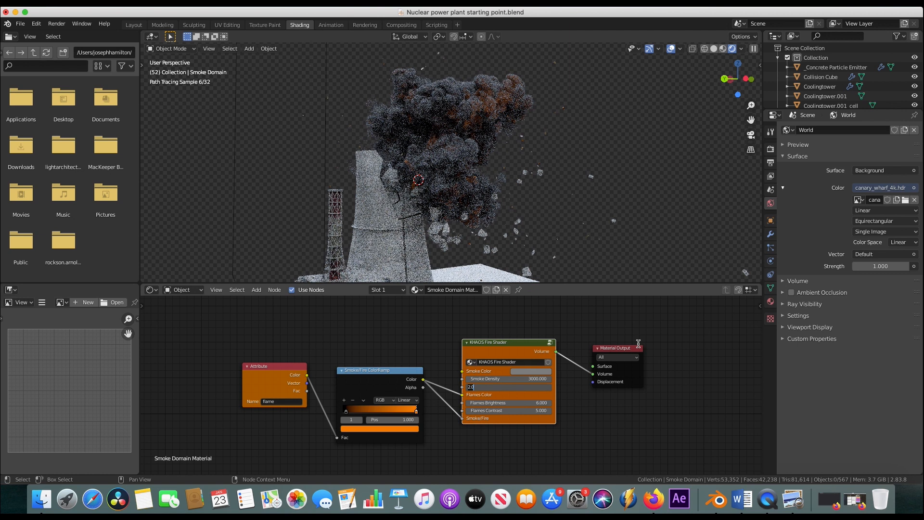
key("BackSpace")
key("Return")
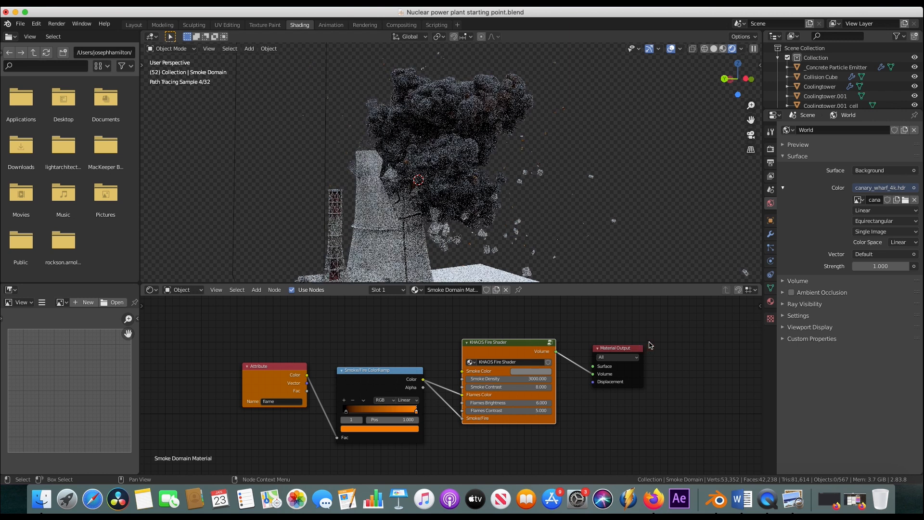
- Lighten the KHAOS Fire Shader's Smoke Color slightly and set Flames Contrast to 48
left_click(521, 372)
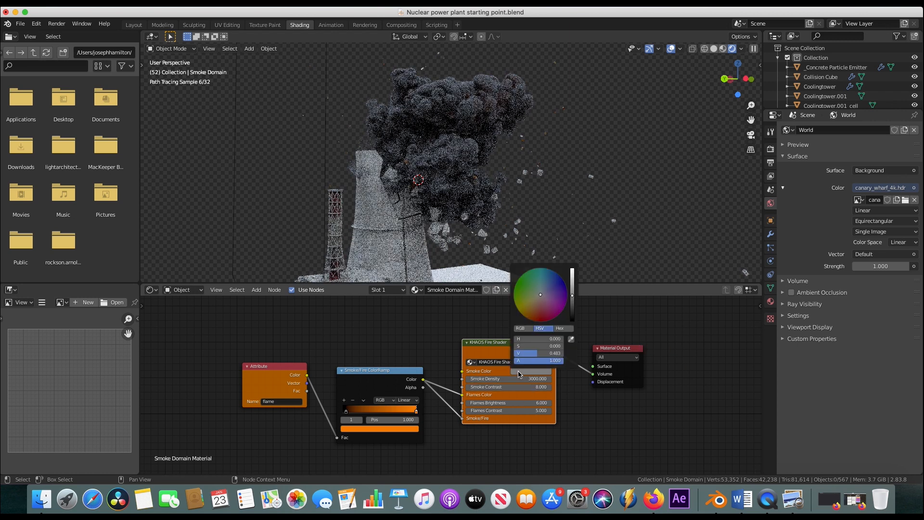
left_click(573, 292)
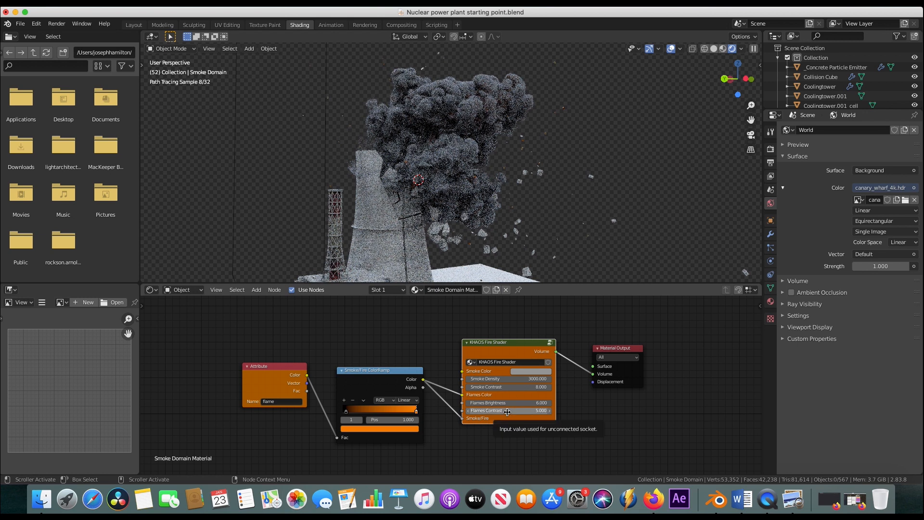
left_click(507, 412)
left_click(510, 421)
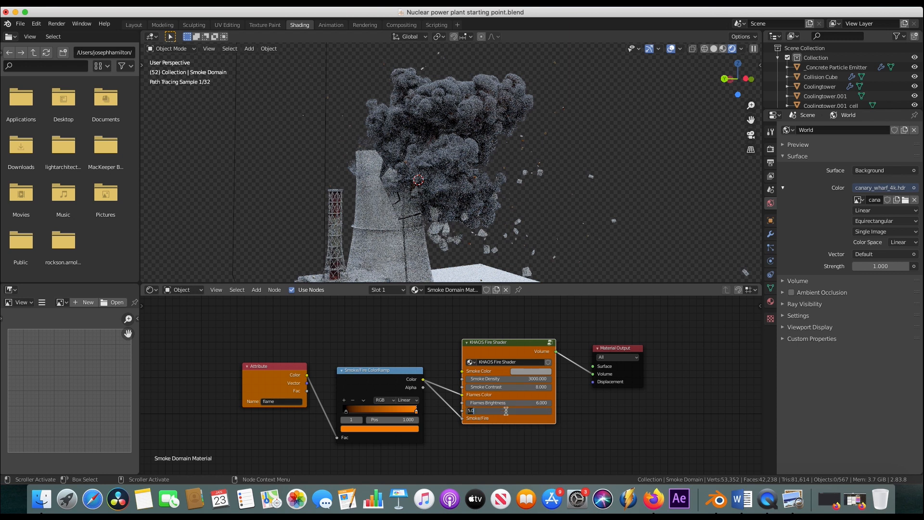
left_click(506, 411)
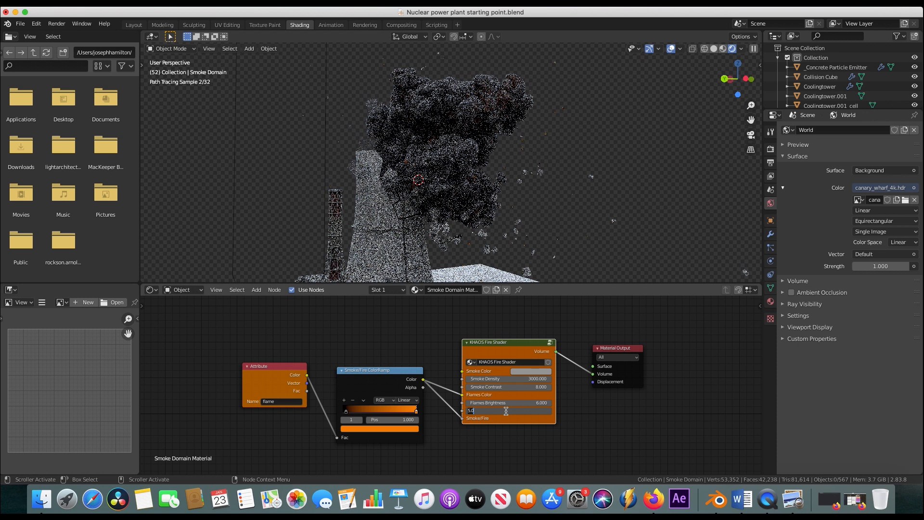
type("48")
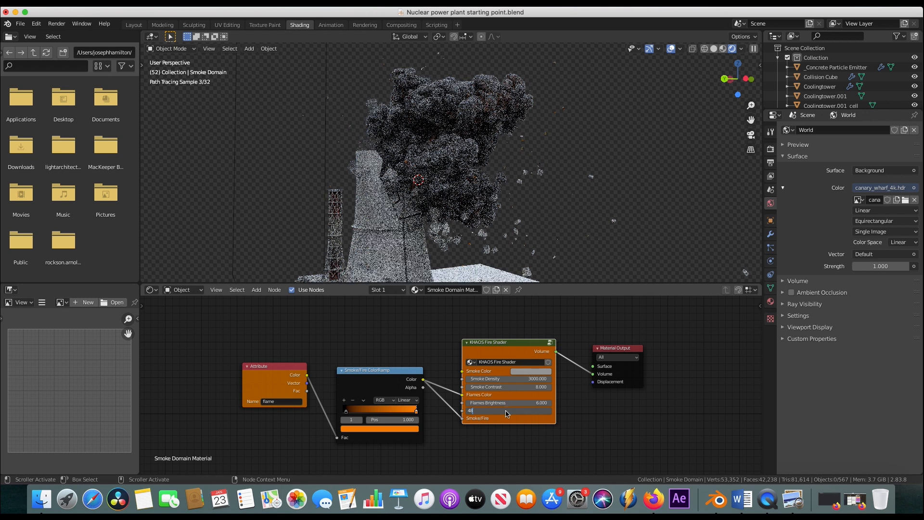
key("Return")
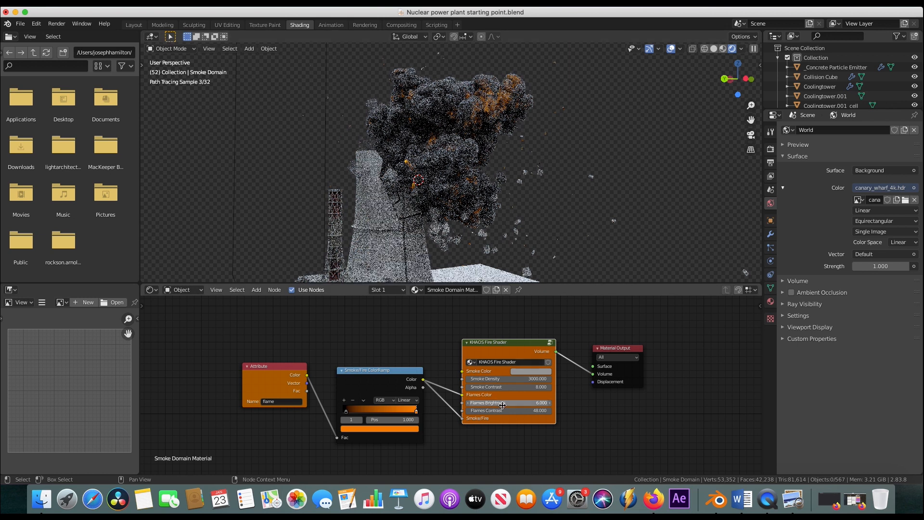
- Try the KHAOS Fire Shader's Flames Brightness at 8 and at 6
left_click(522, 402)
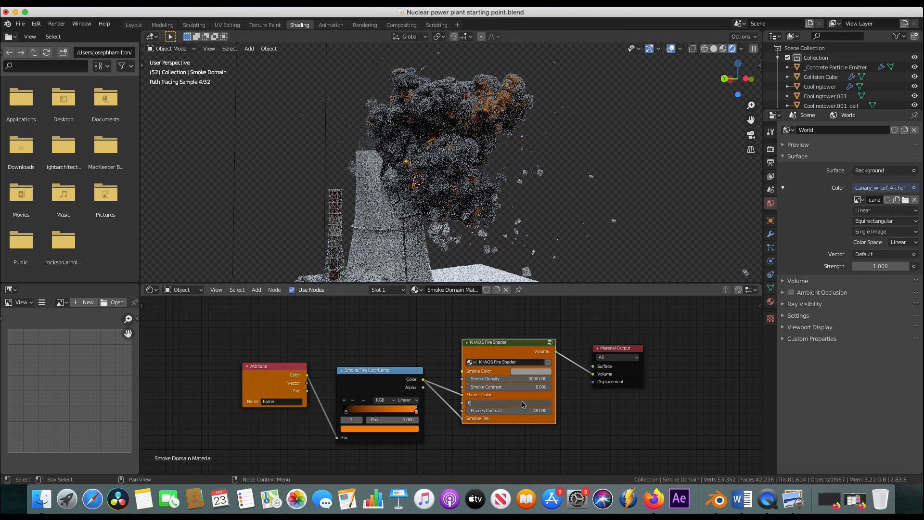
key("Return")
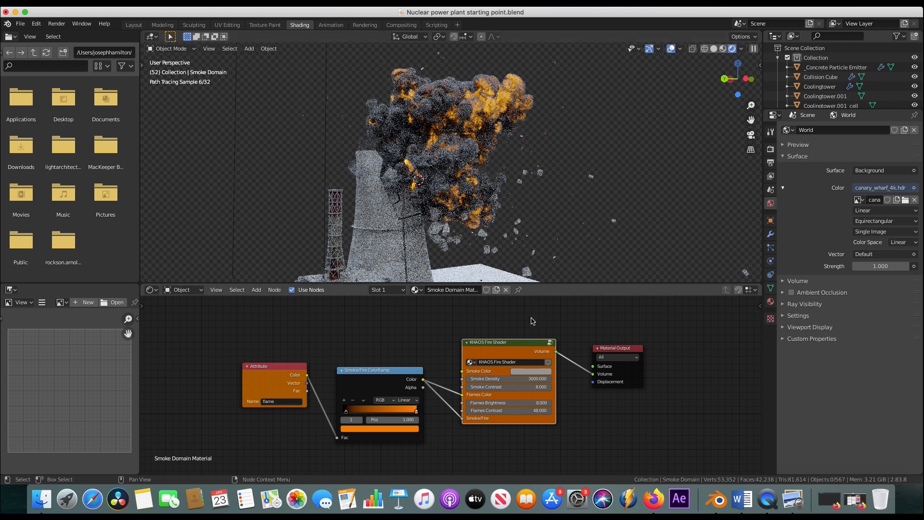
left_click(519, 400)
type("6")
key("Return")
- Set the KHAOS Fire Shader's Flames Brightness to 7 and preview the explosion at frame 46
left_click(508, 403)
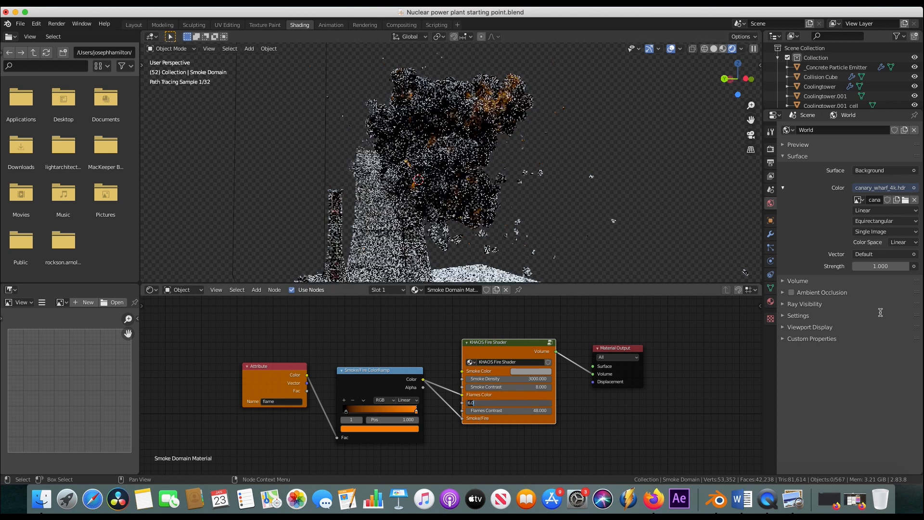
type("7")
key("Return")
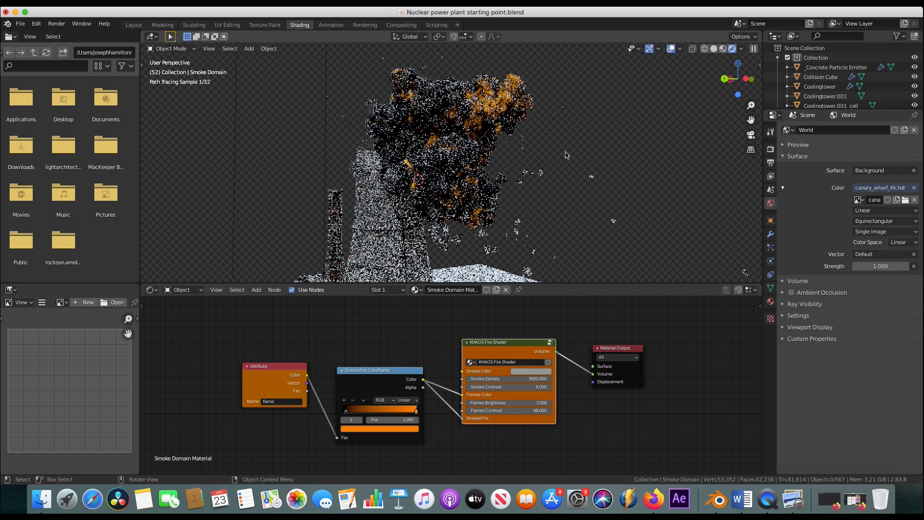
key("Escape")
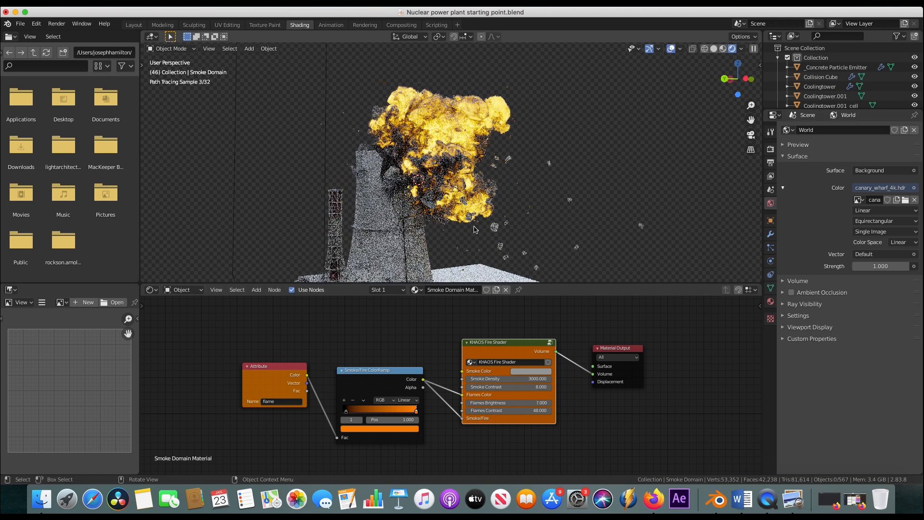
- Set the KHAOS Fire Shader's Flames Brightness to 6, check the rendered explosion, and return the viewport to solid shading
left_click(516, 403)
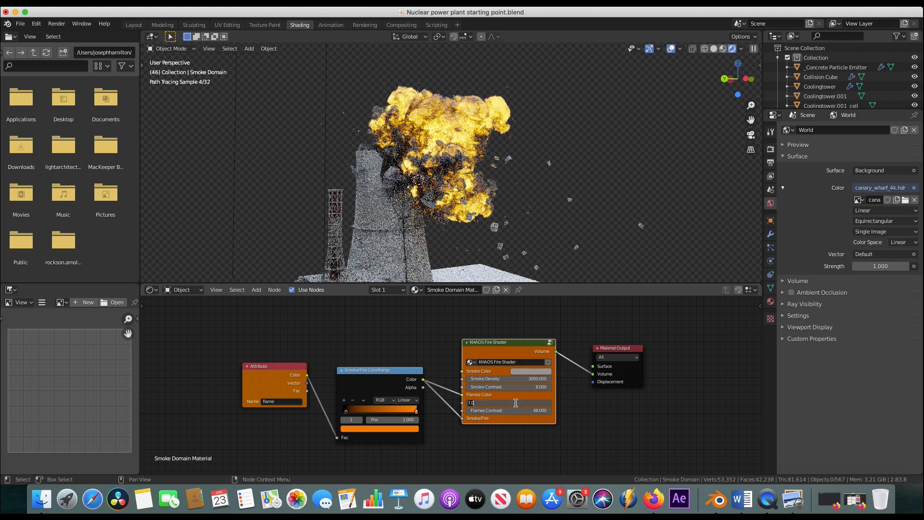
type("6")
key("Return")
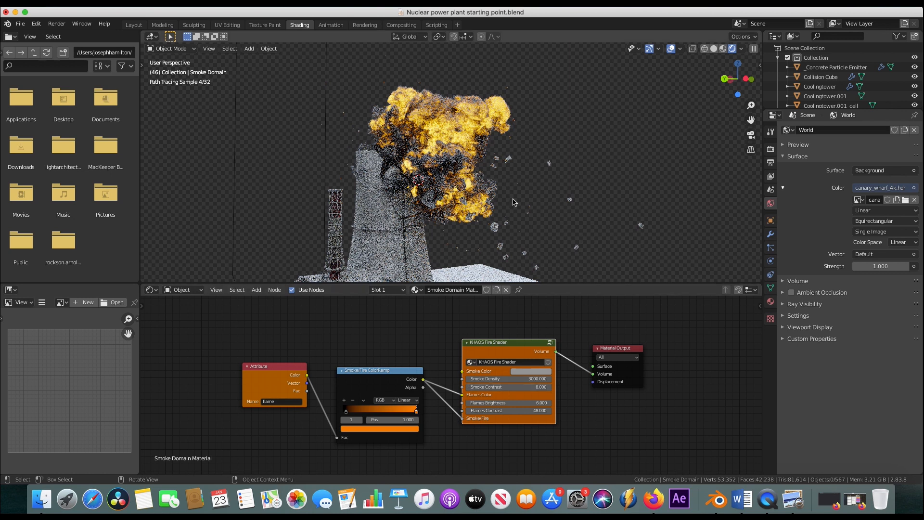
middle_click_drag(514, 202, 450, 164)
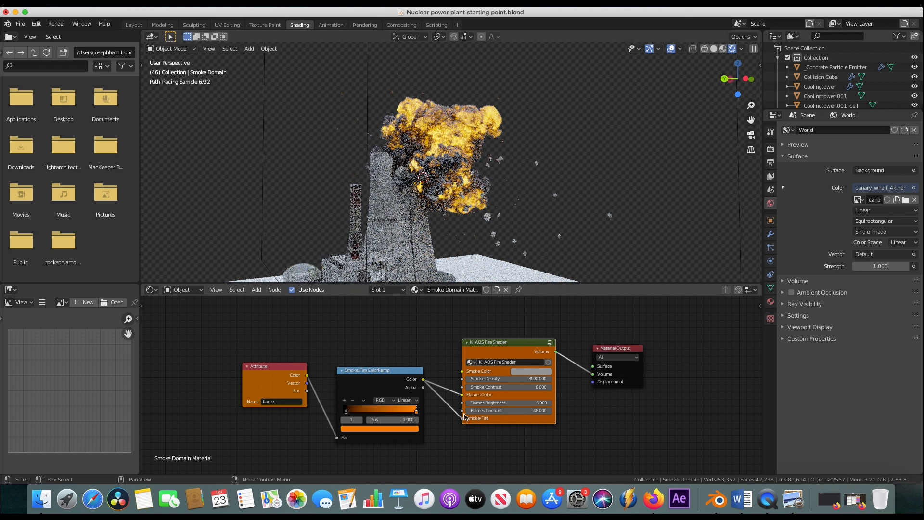
key("z")
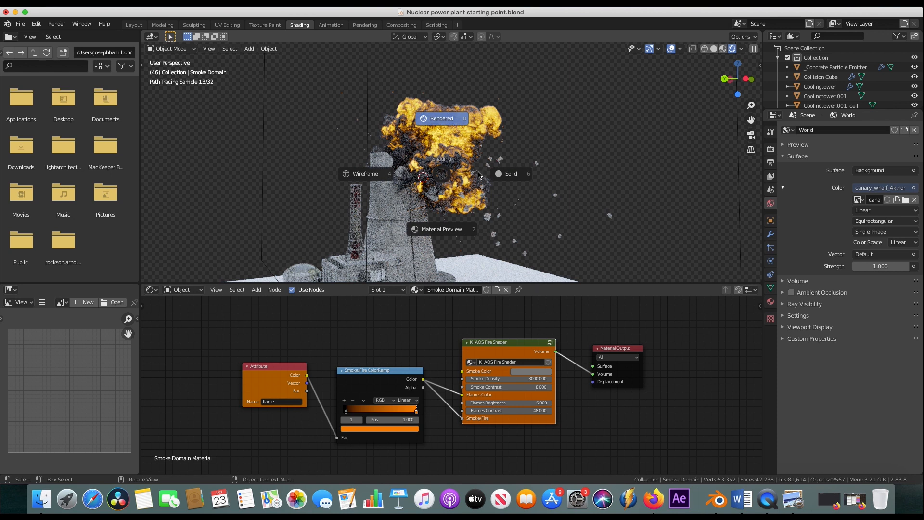
left_click(525, 178)
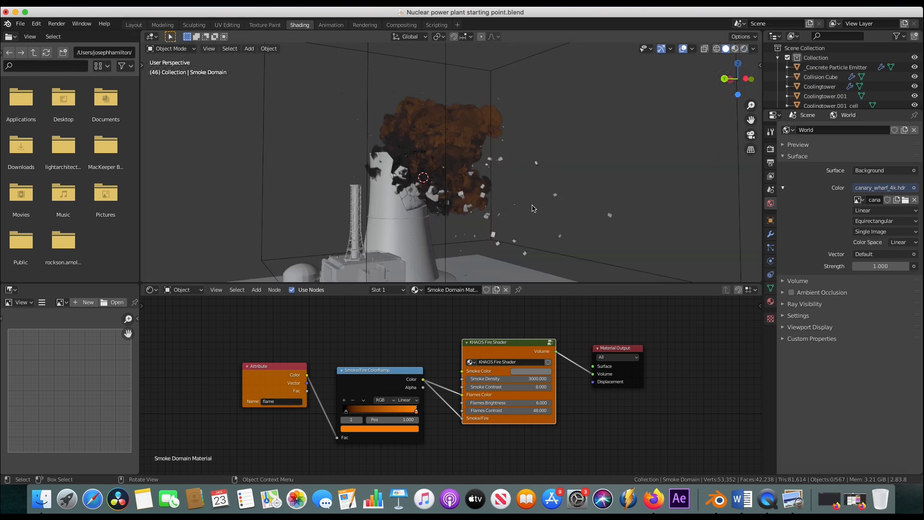
- Add a camera to the scene in the Layout workspace and move it along the X axis away from the cooling tower
left_click(134, 25)
middle_click_drag(249, 241, 303, 258)
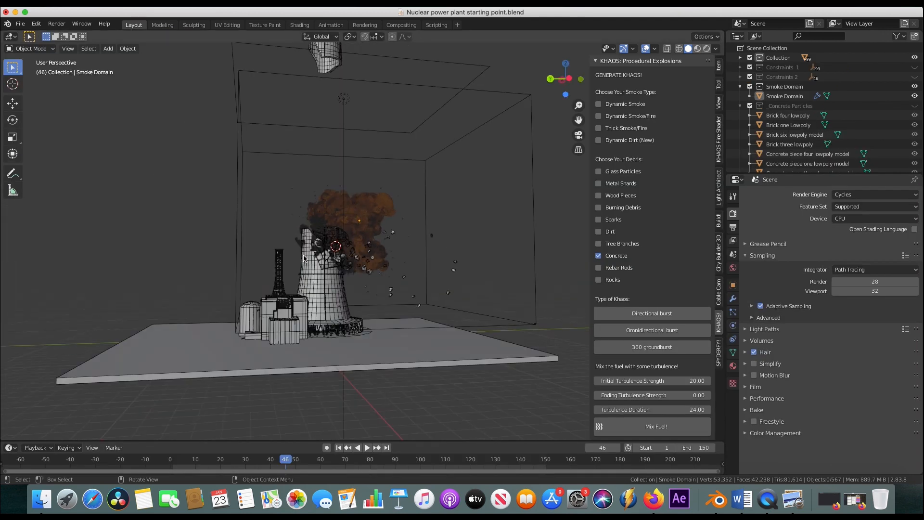
key("shift+a")
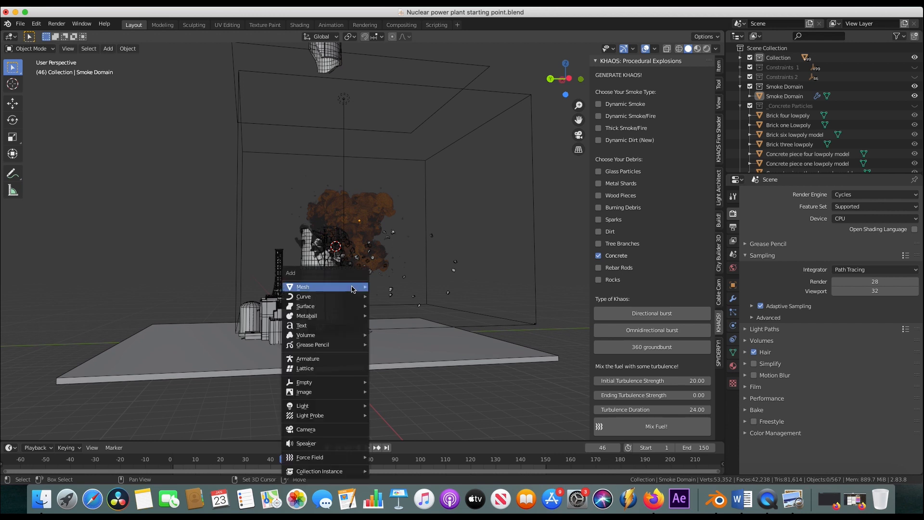
left_click(312, 433)
middle_click_drag(312, 433, 416, 264)
key("g")
key("x")
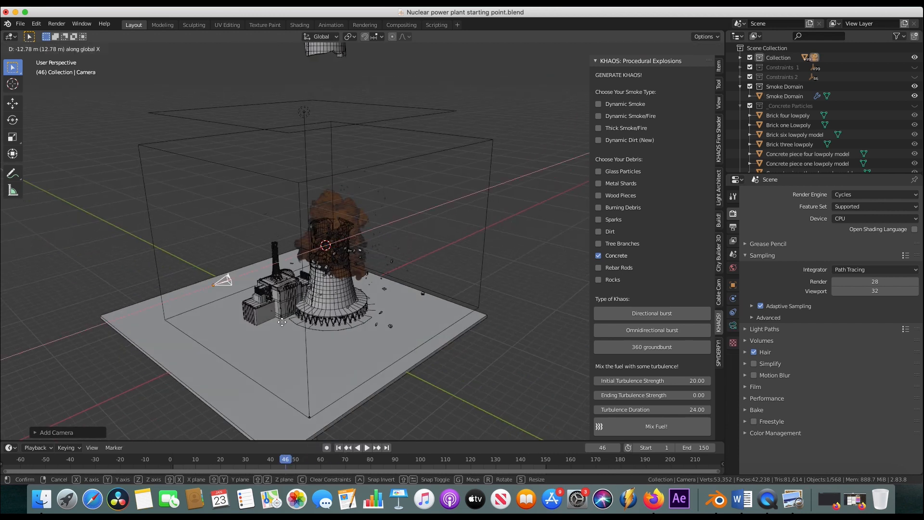
left_click(270, 329)
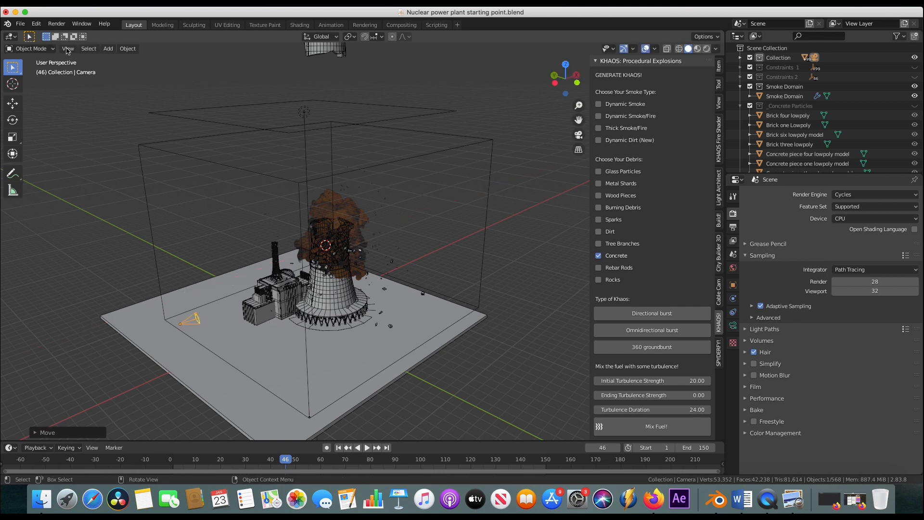
- Align the camera to the current view and pull it back along its local Z until the whole plant is in frame
left_click(68, 48)
mouse_move(96, 159)
left_click(223, 156)
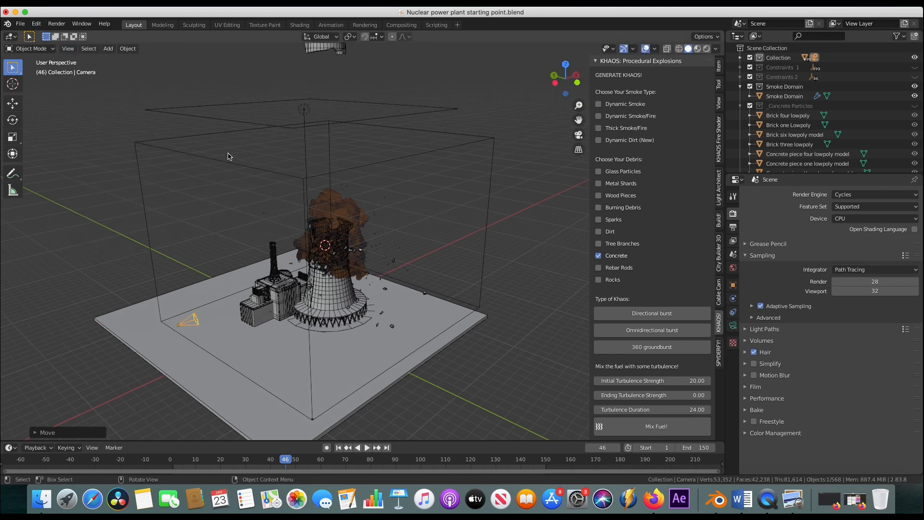
key("g")
key("z")
key("z")
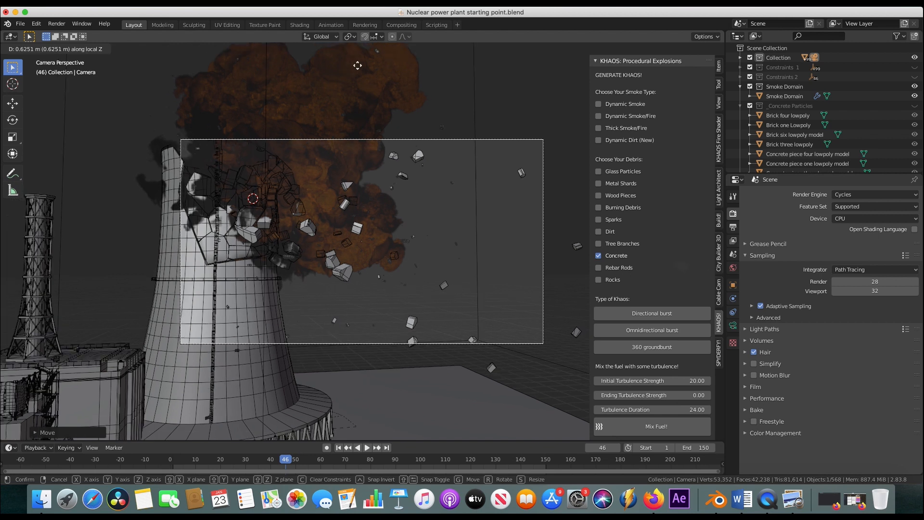
left_click(473, 340)
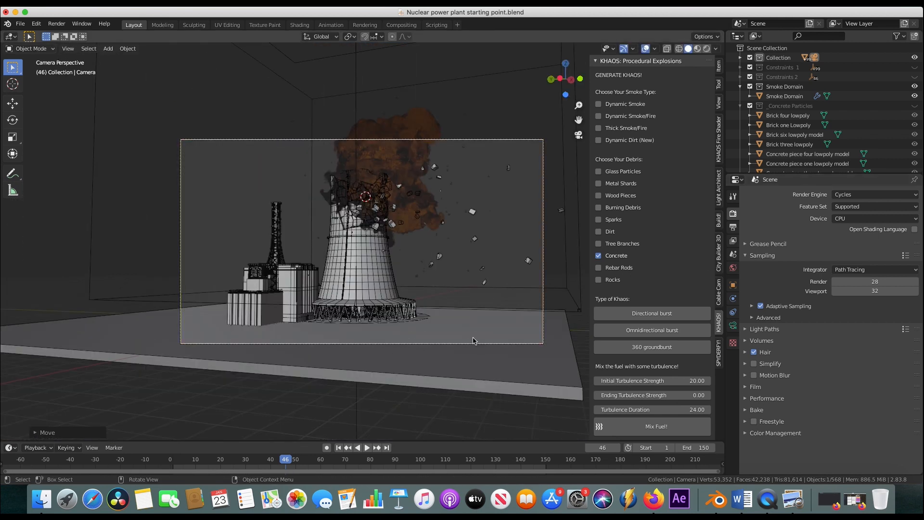
- Set the camera's focal length to 35 mm, and rotate and move the camera to reframe the plant and explosion from low down
left_click(733, 325)
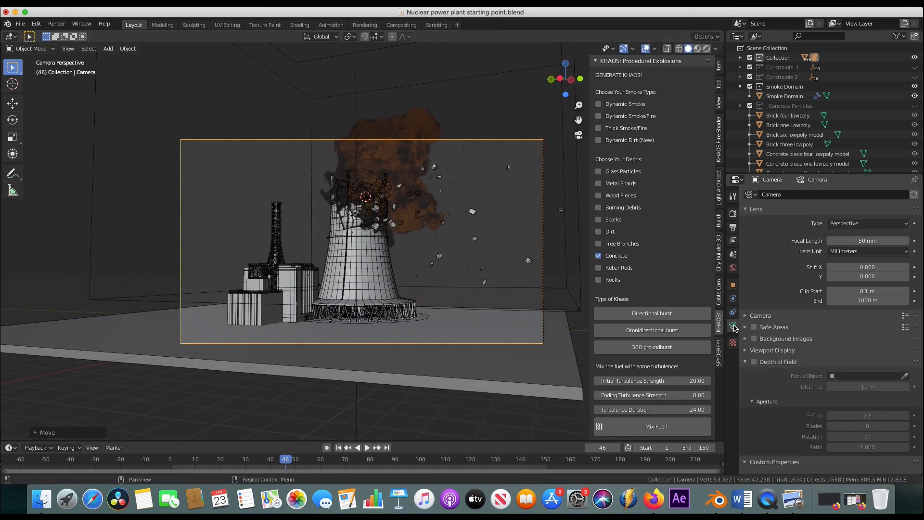
left_click(872, 240)
type("35")
key("Return")
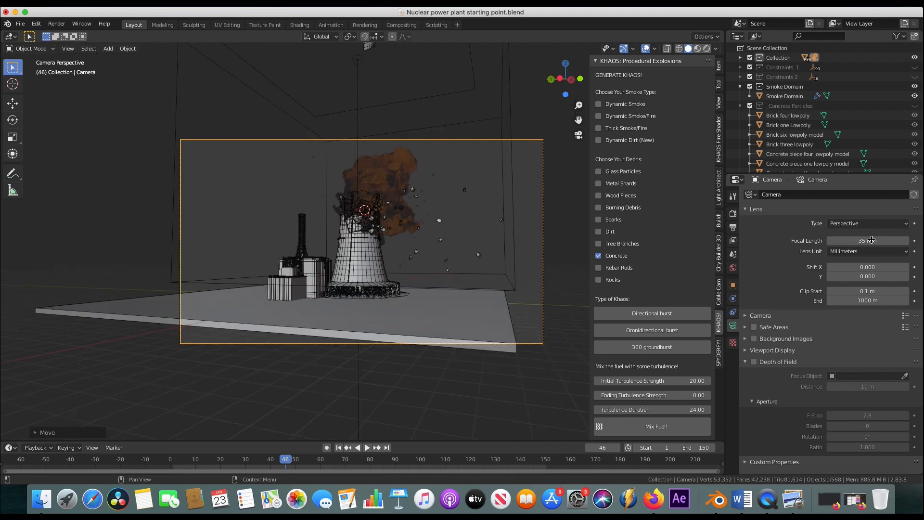
key("r")
key("r")
left_click(408, 293)
key("g")
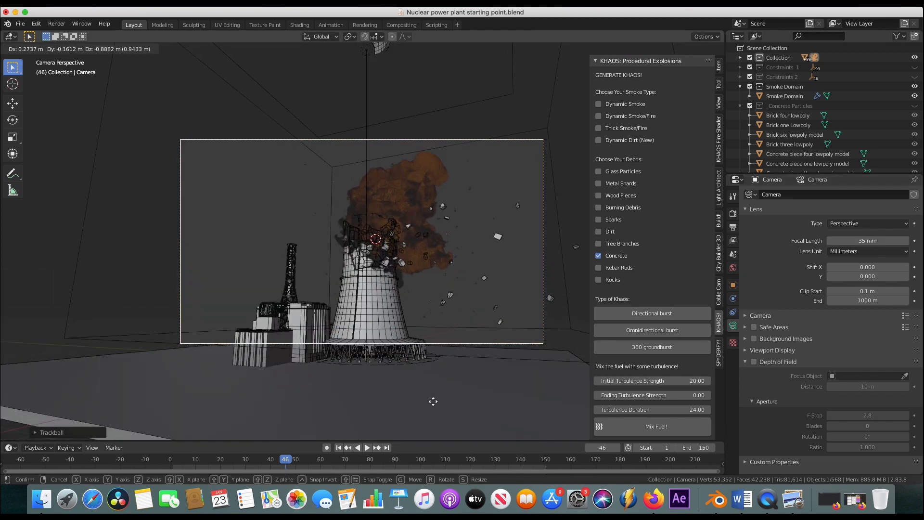
left_click(482, 423)
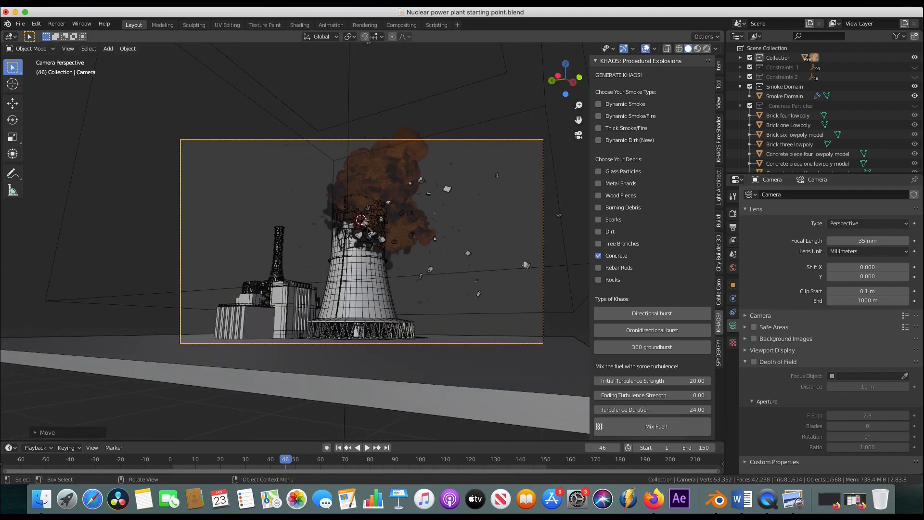
- Set the camera's focal length to 28 mm and tilt the camera slightly to leave room around the explosion
left_click(861, 240)
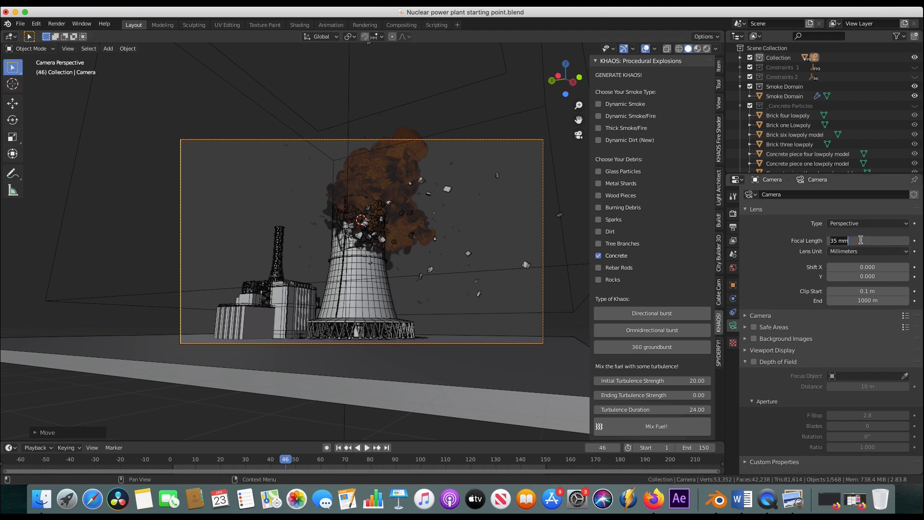
type("28")
key("Return")
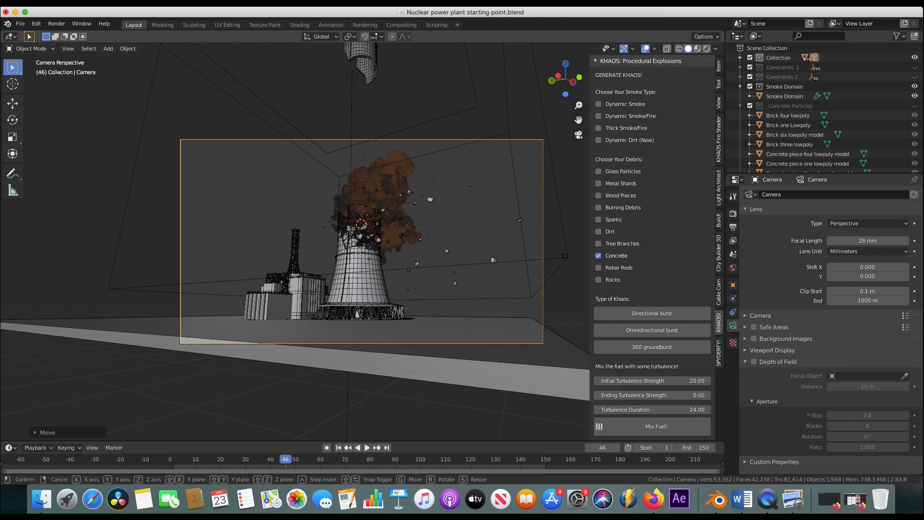
key("r")
key("r")
left_click(550, 205)
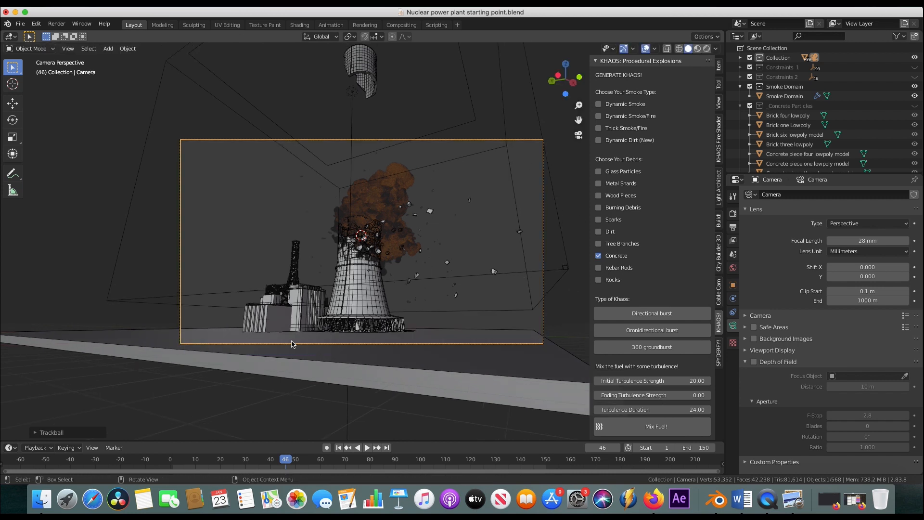
- Give the Collision Cube ground slab a new material with a dark grey base color
left_click(464, 378)
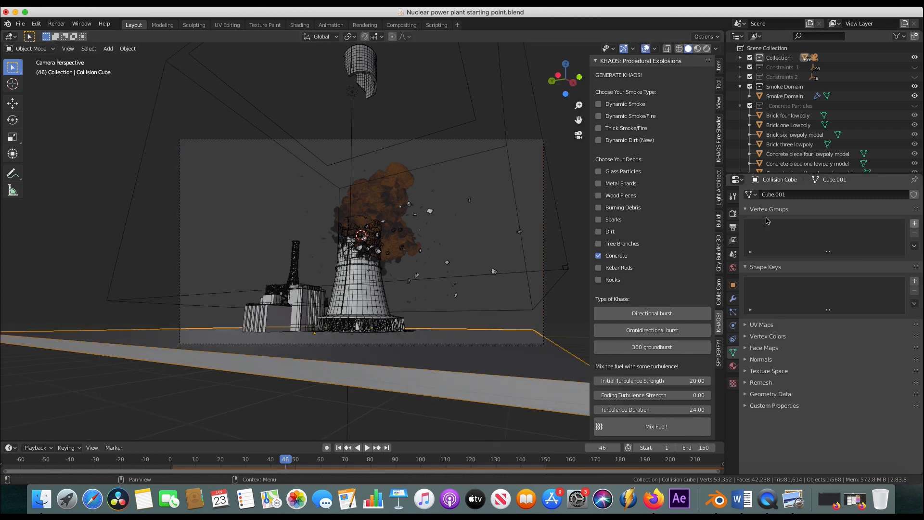
left_click(733, 366)
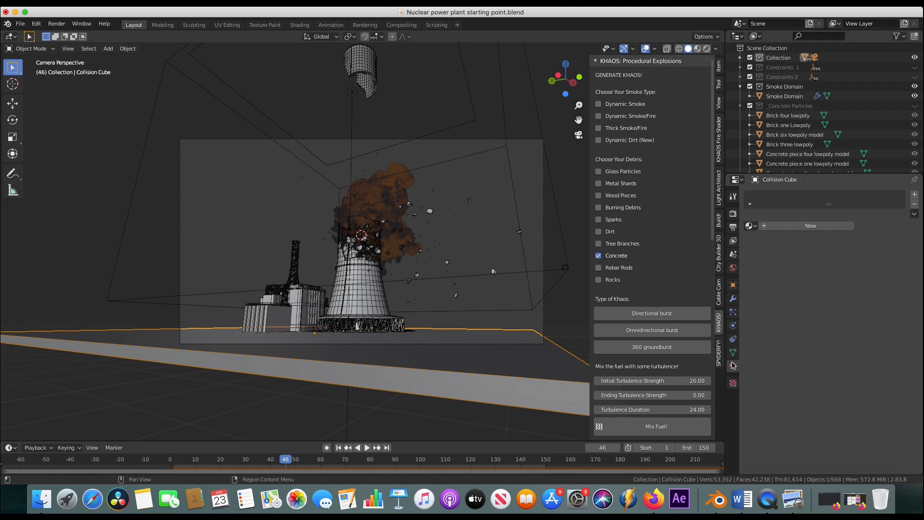
left_click(806, 228)
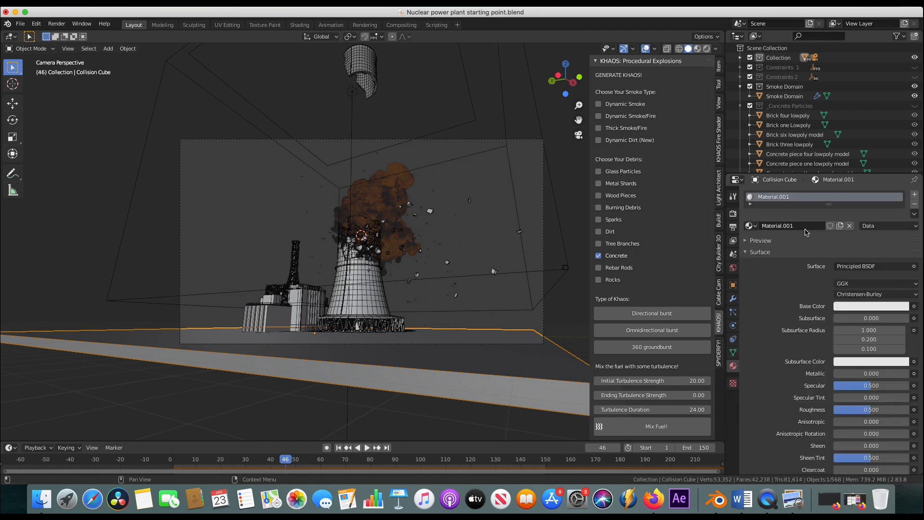
left_click(908, 304)
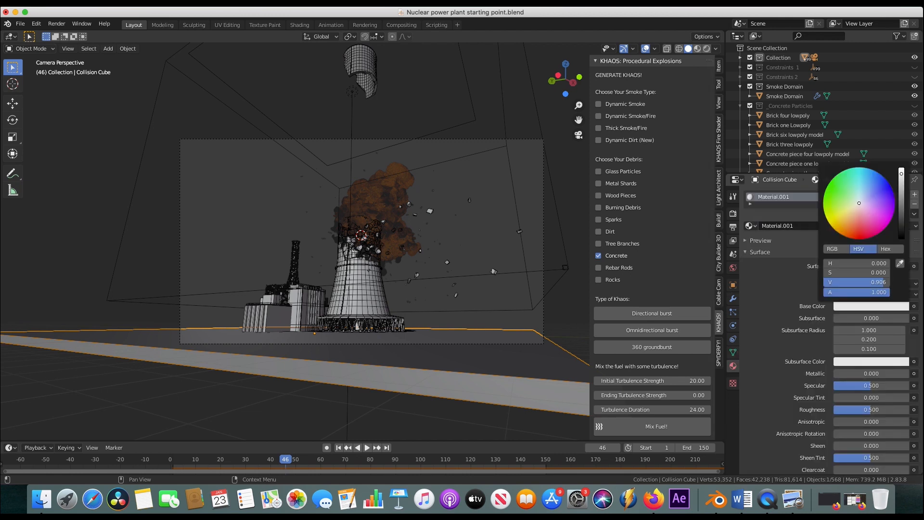
left_click(901, 216)
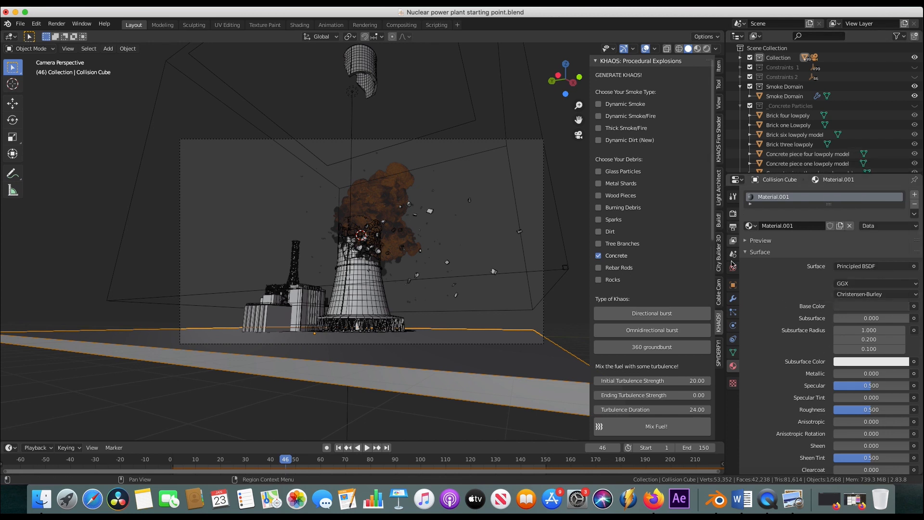
- Make the Collision Cube a shadow catcher in its object visibility settings
left_click(733, 286)
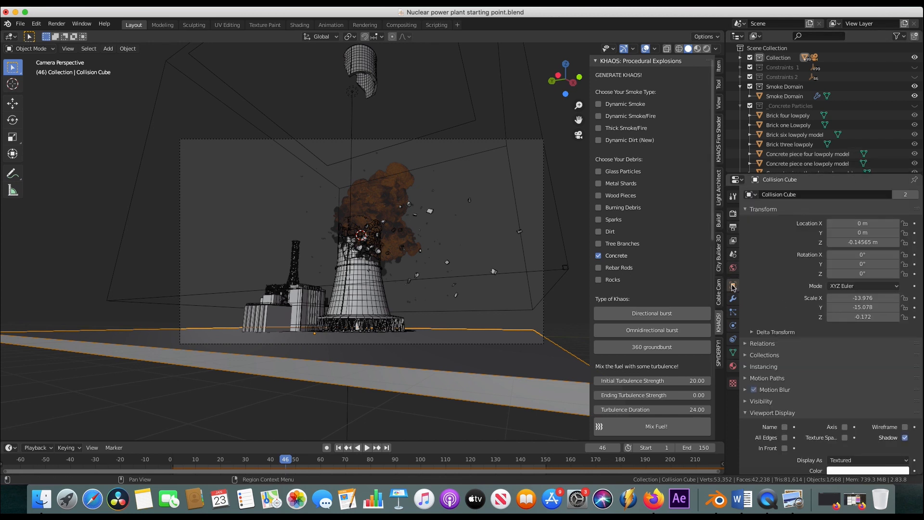
scroll(777, 375, "down", 2)
left_click(753, 373)
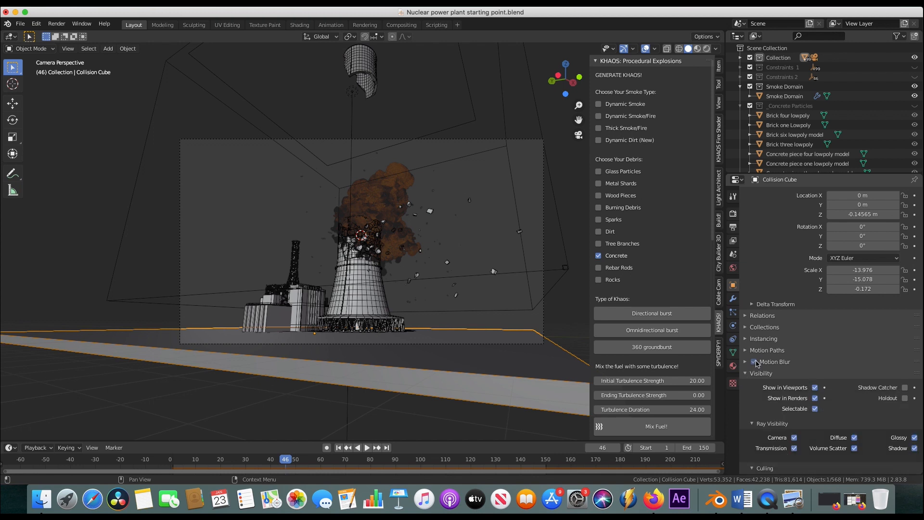
left_click(905, 388)
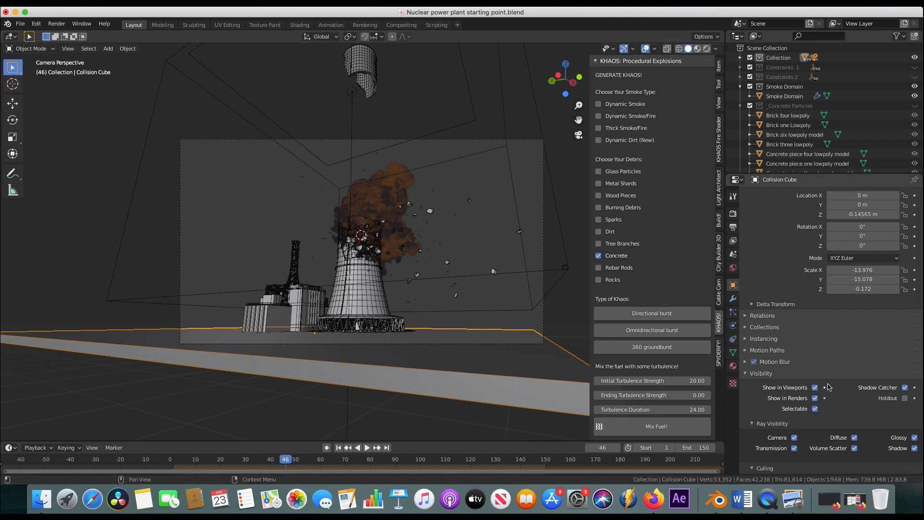
scroll(827, 387, "up", 2)
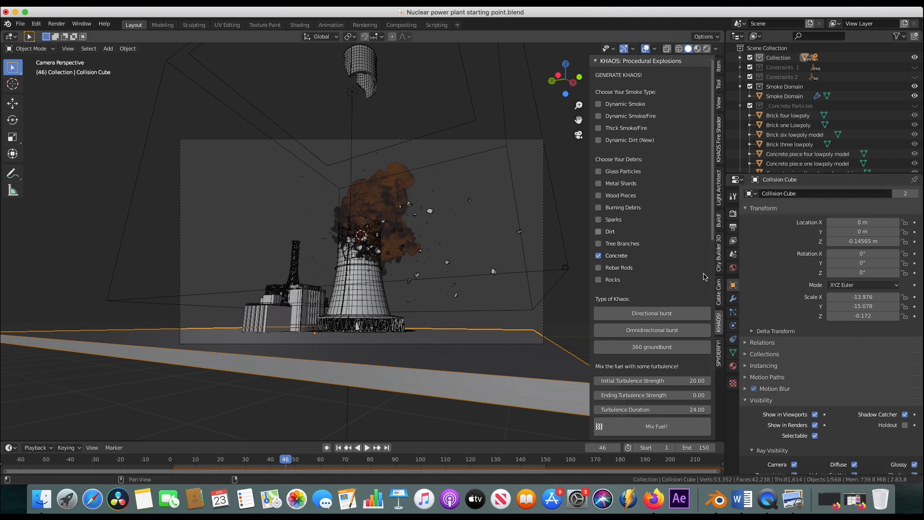
- Enable the Emission and Denoising Data passes for the view layer
left_click(733, 241)
scroll(837, 313, "down", 2)
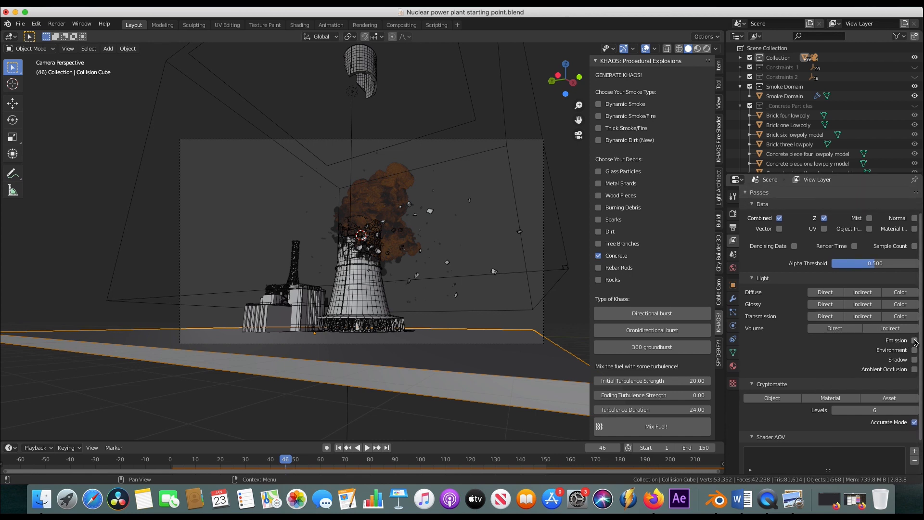
left_click(915, 341)
scroll(909, 343, "up", 2)
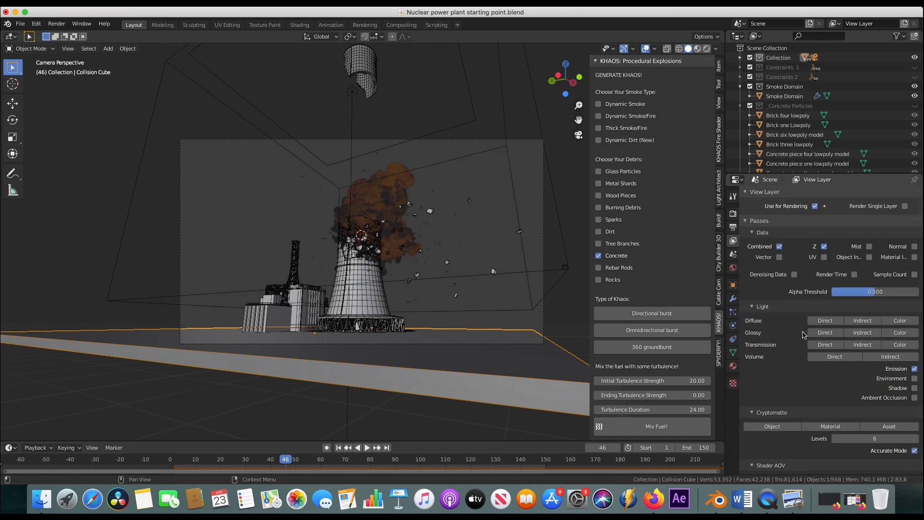
left_click(795, 274)
- Set the render output file format to OpenEXR
left_click(733, 227)
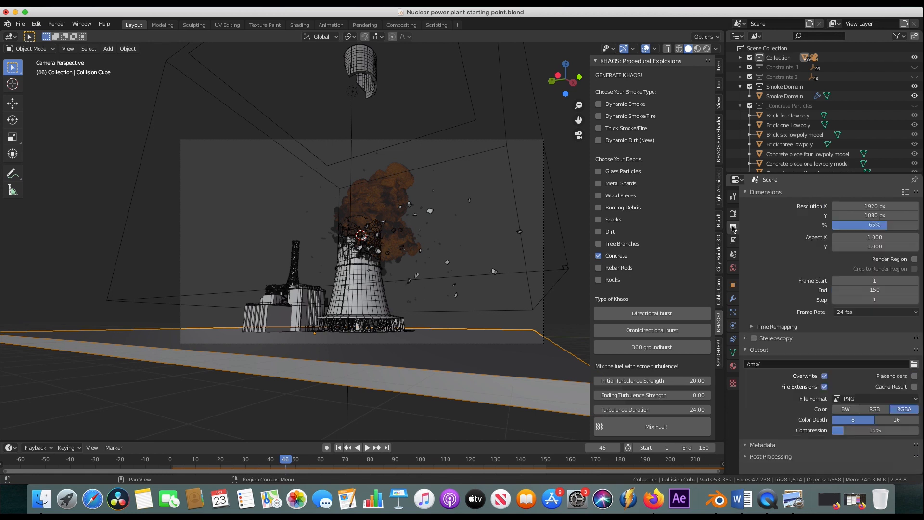
left_click(782, 364)
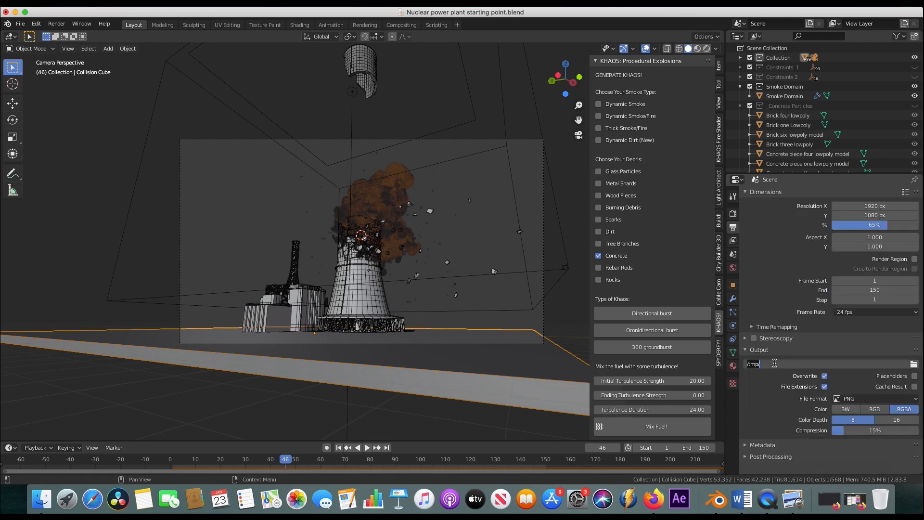
left_click(848, 398)
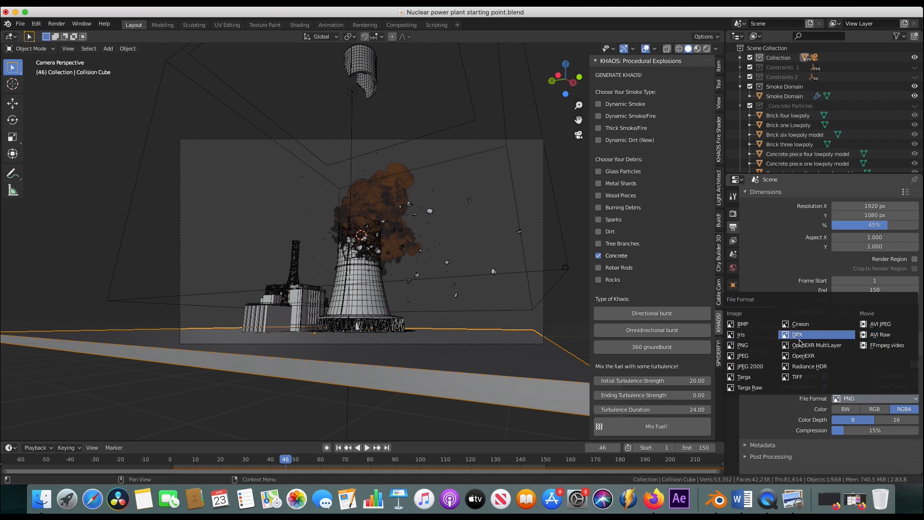
left_click(802, 356)
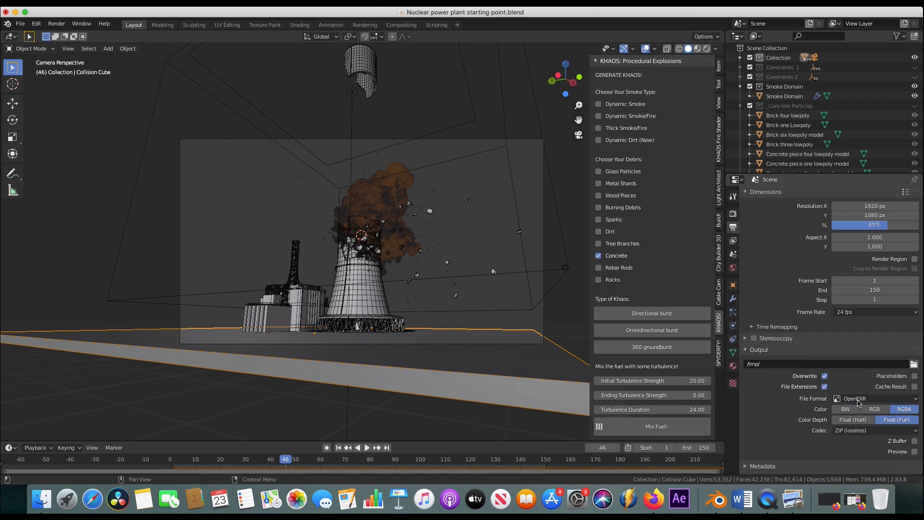
- Set the render output path to a Nuclear power plant beauty pass folder inside the explosion renders folder, with file name Nuclear explosion beauty pass
left_click(914, 363)
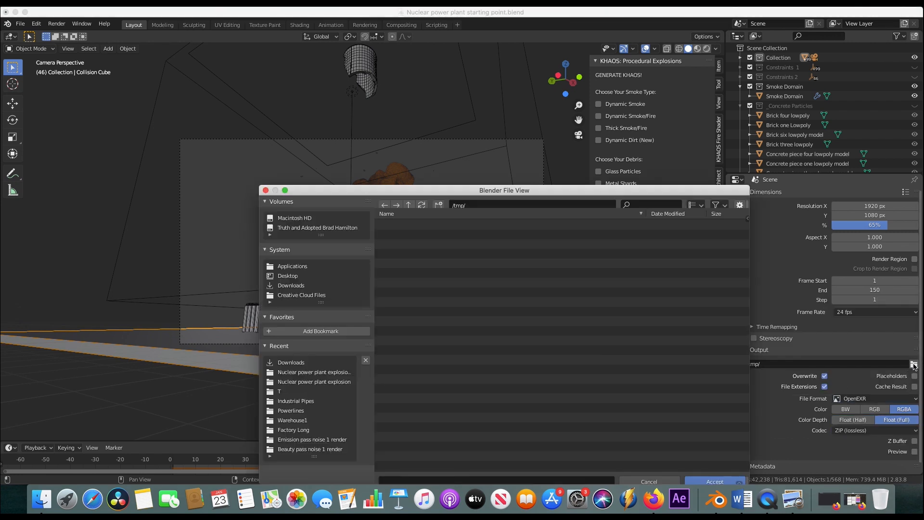
left_click(285, 382)
left_click(438, 206)
type("rs")
key("Return")
double_click(435, 234)
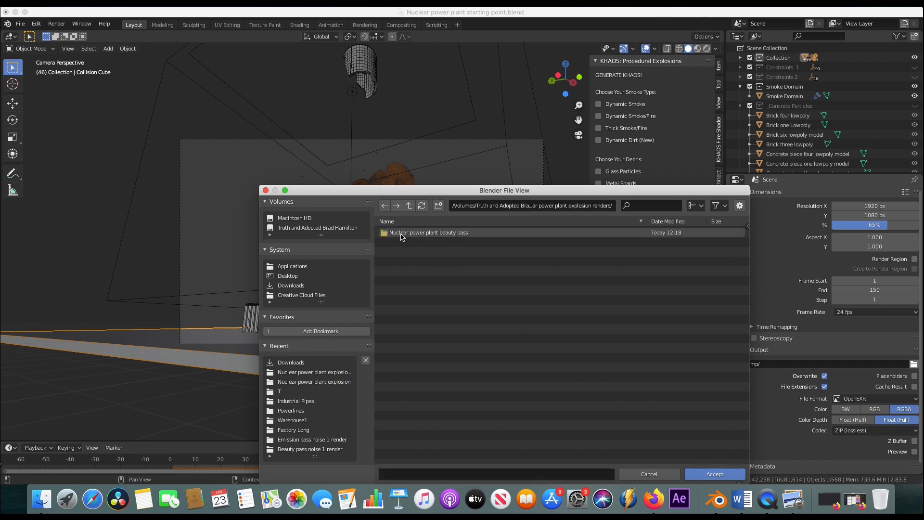
double_click(402, 234)
left_click(415, 476)
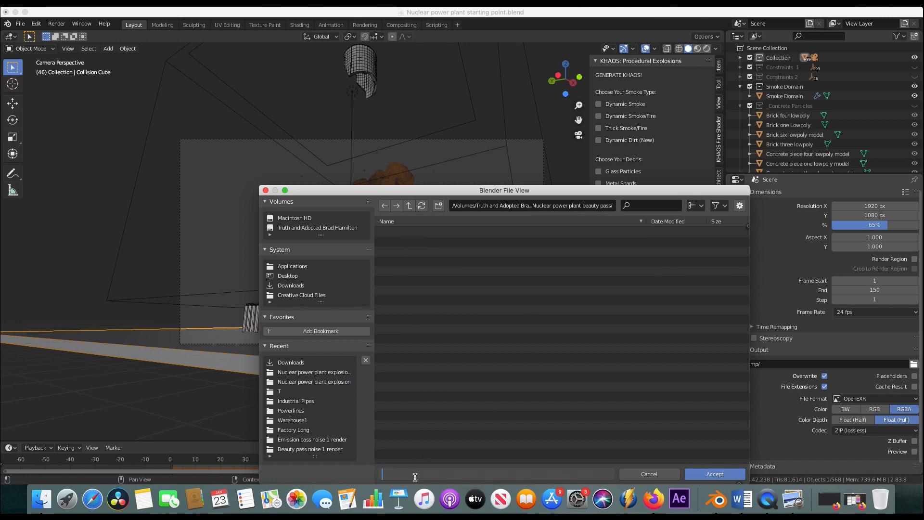
type("Nuclear power plant beauty")
left_click(709, 475)
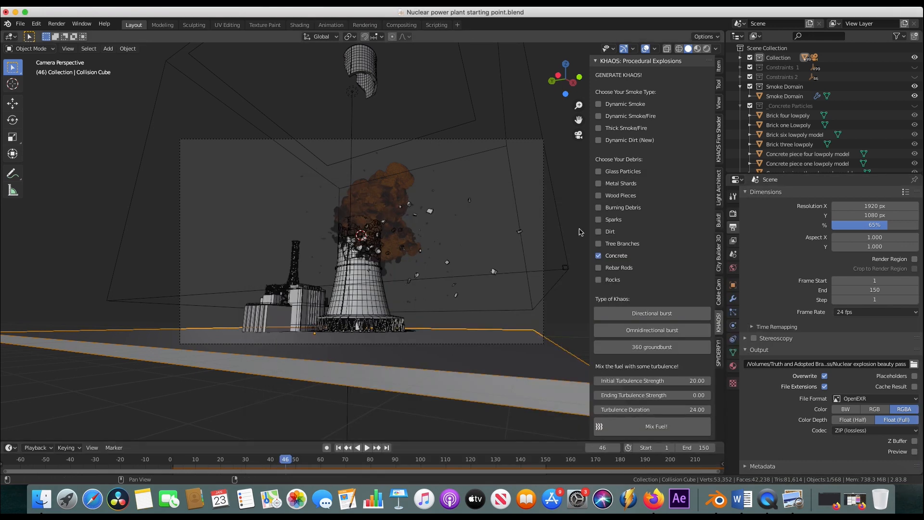
- Enable compositing nodes for the scene and add a File Output node below the Composite node
left_click(399, 25)
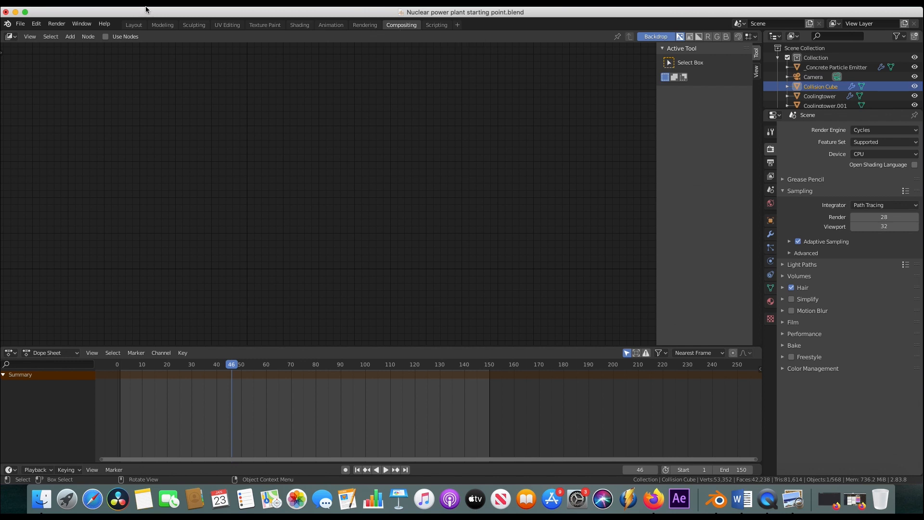
left_click(105, 38)
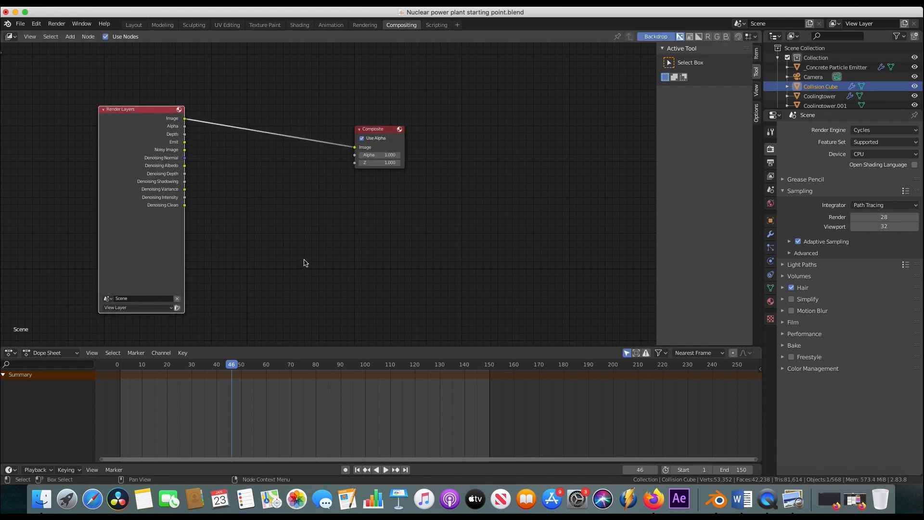
key("shift+a")
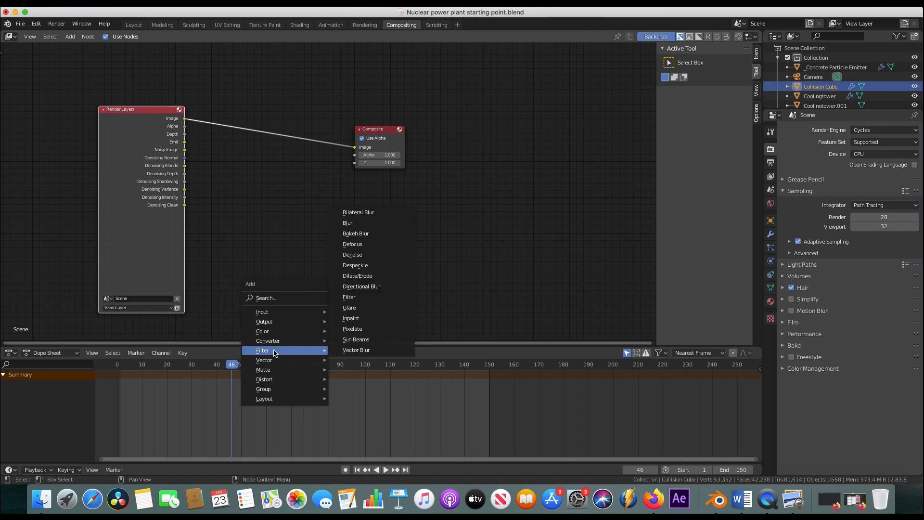
mouse_move(264, 322)
left_click(361, 333)
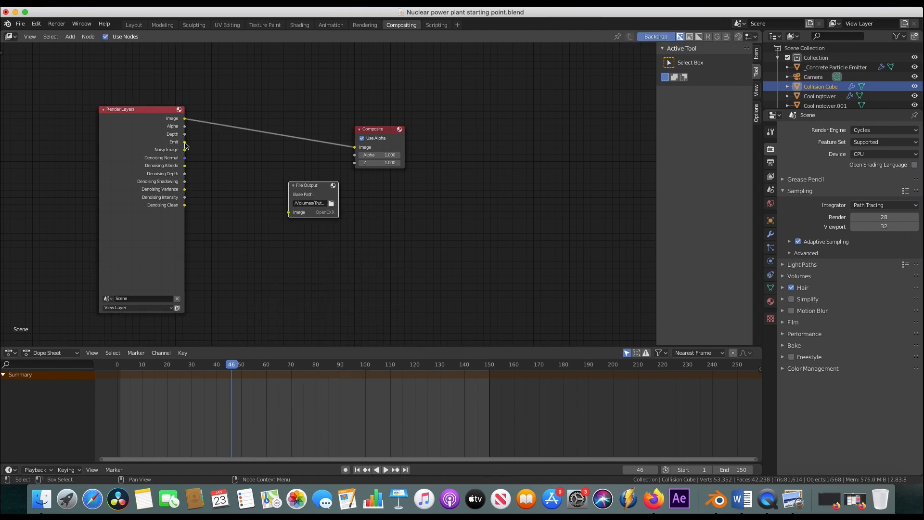
left_click(313, 195)
- Link the Render Layers Emit pass to the File Output node and the Noisy Image pass to the Composite image input
left_click_drag(185, 143, 288, 212)
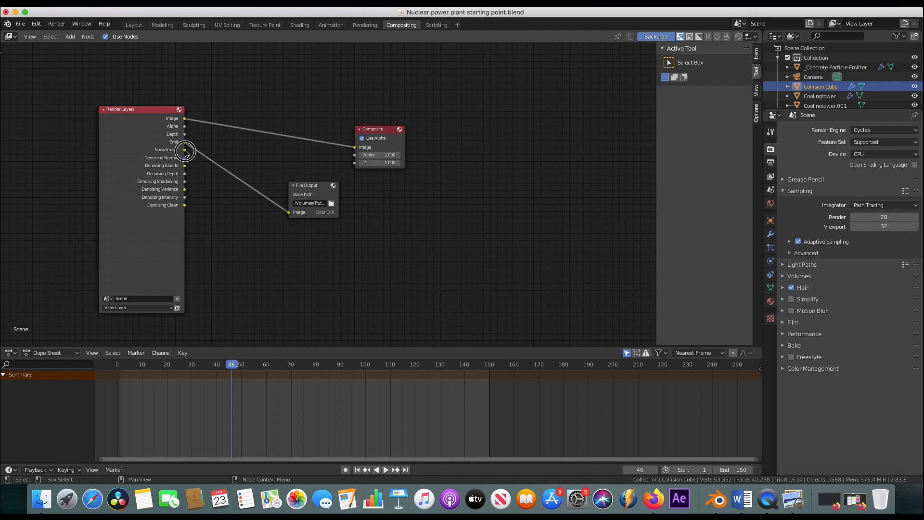
left_click_drag(185, 149, 362, 151)
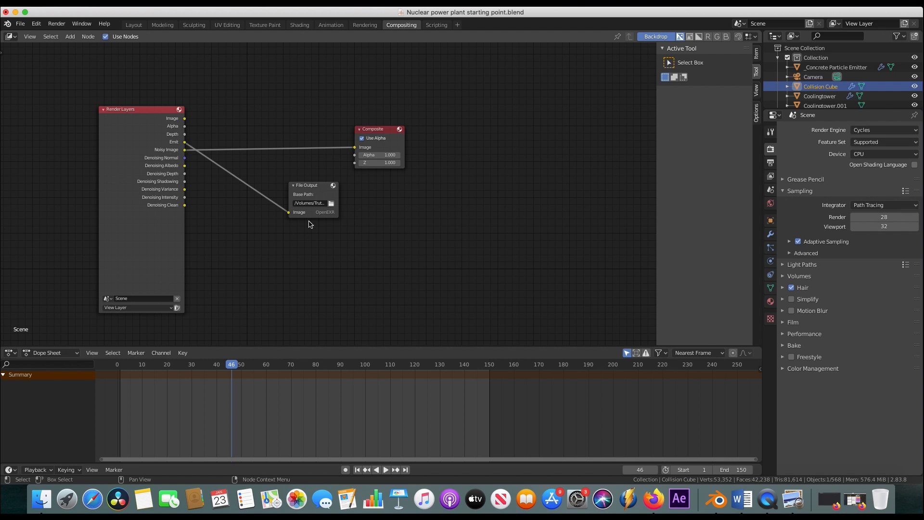
- Widen the File Output node and set its base path to the Nuclear power plant emission pass folder with file name Nuclear explosion emission pass
left_click_drag(339, 196, 368, 194)
left_click(362, 204)
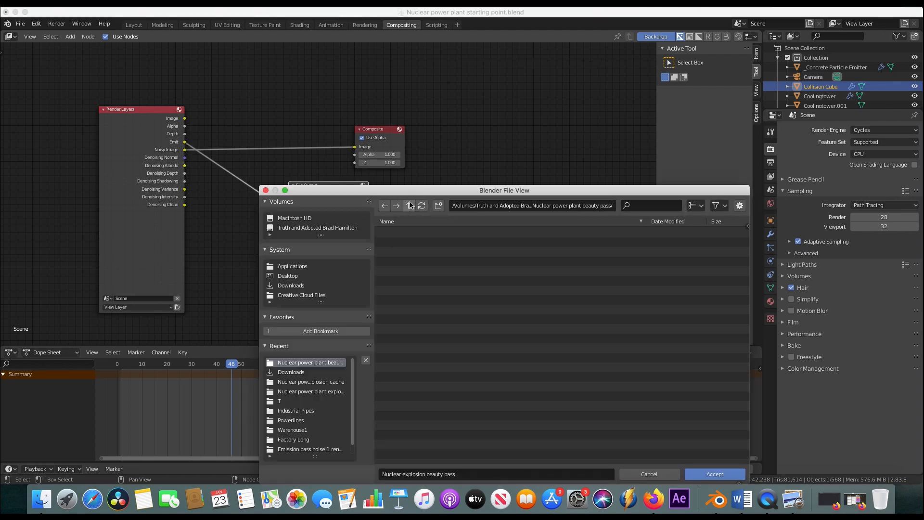
double_click(433, 474)
type("emission")
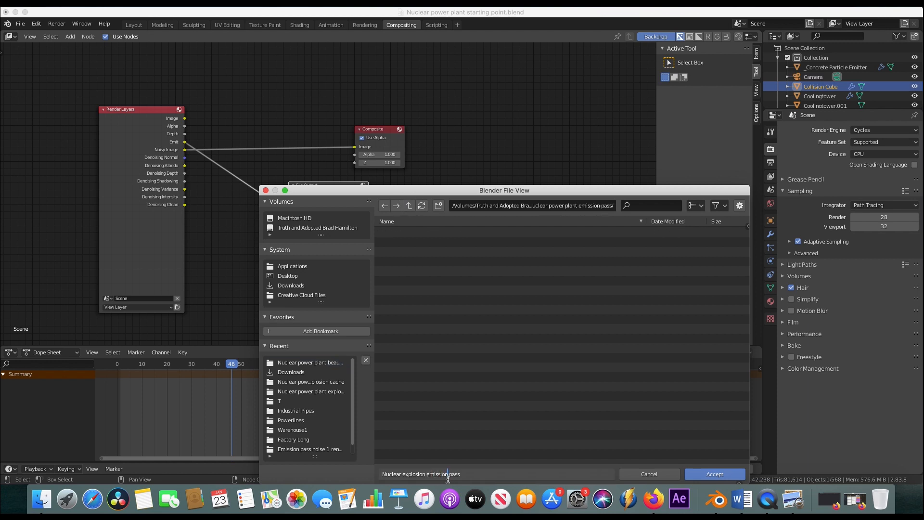
left_click(712, 474)
left_click(711, 474)
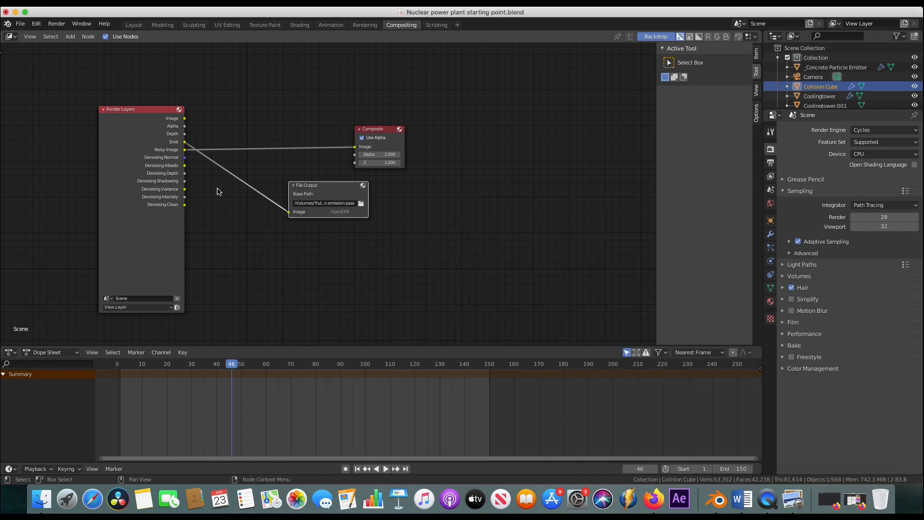
- Return to the Layout workspace, set the render resolution scale to 100% and render a still image of the explosion
left_click(134, 25)
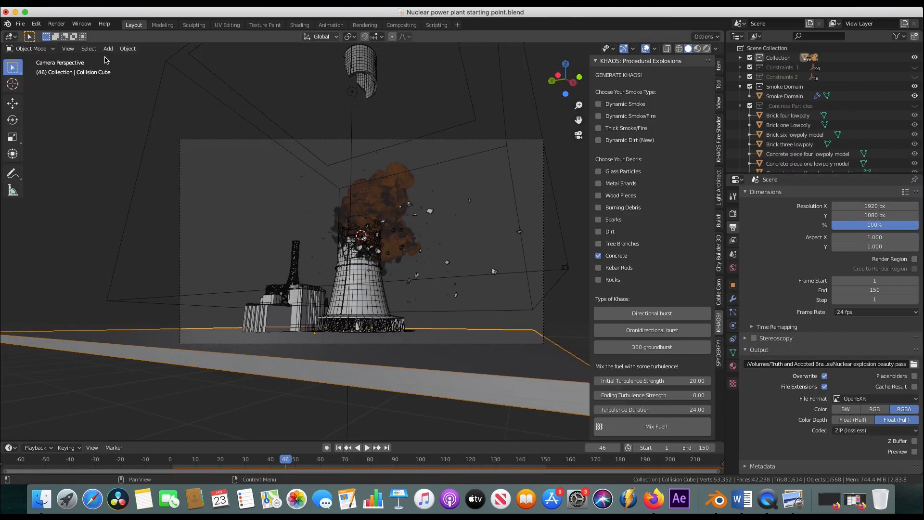
left_click(56, 24)
left_click(58, 35)
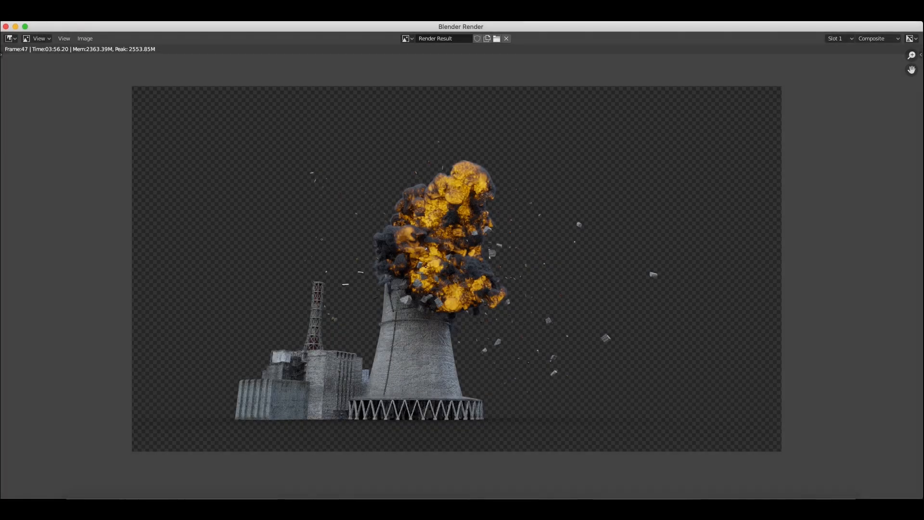
scroll(576, 210, "up", 1)
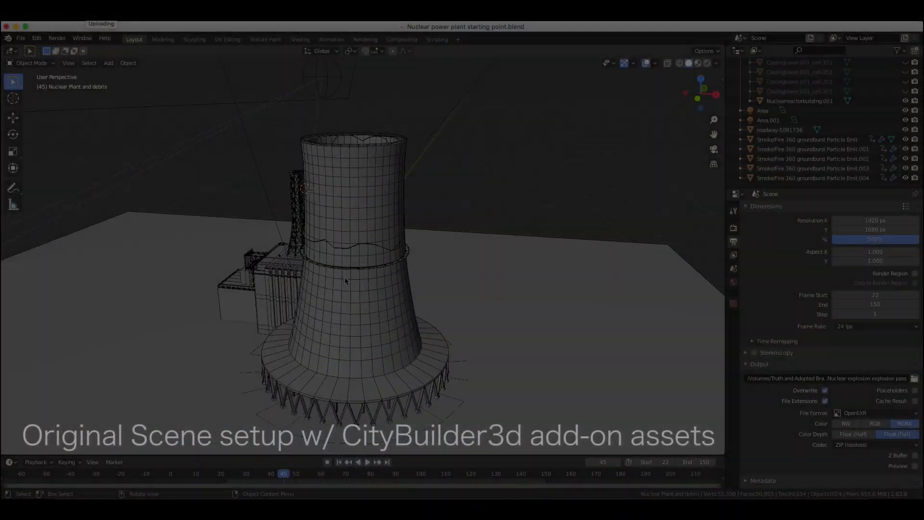
middle_click_drag(345, 277, 365, 281)
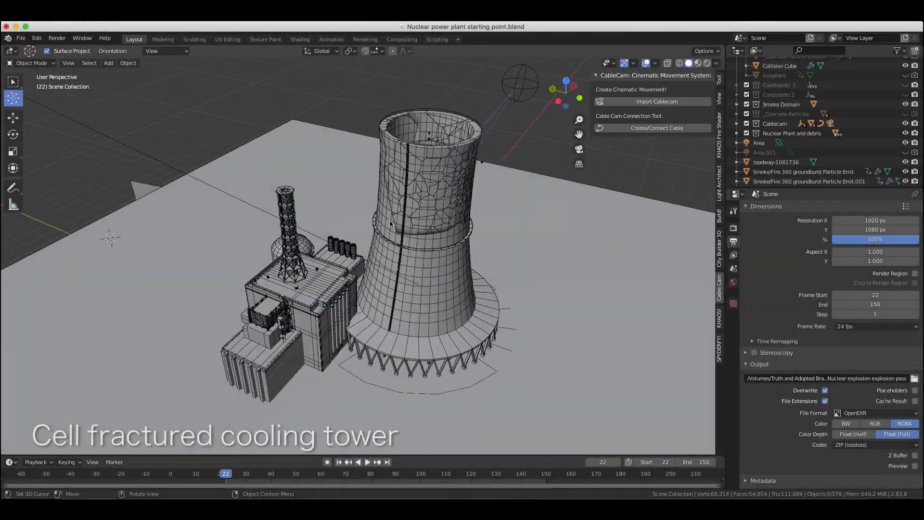
mouse_move(389, 220)
middle_mouse_down()
mouse_move(404, 222)
mouse_move(390, 223)
middle_mouse_up()
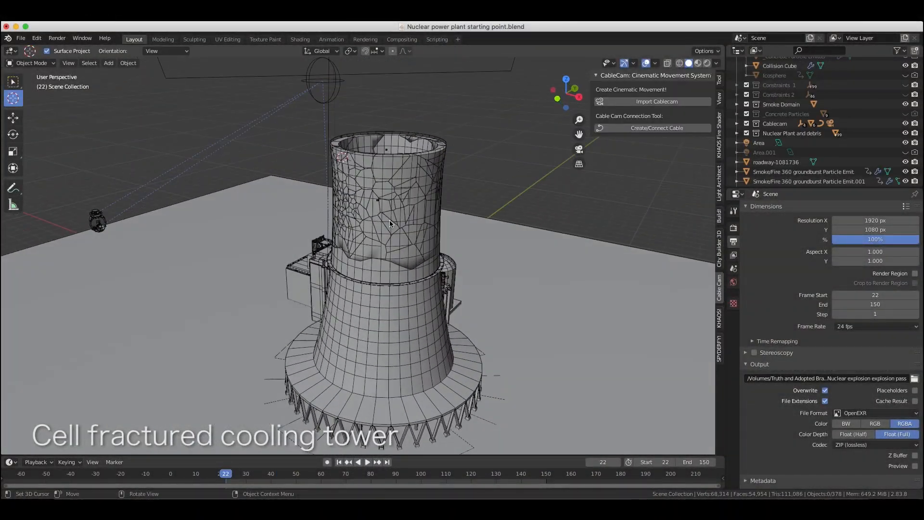
scroll(389, 221, "up", 4)
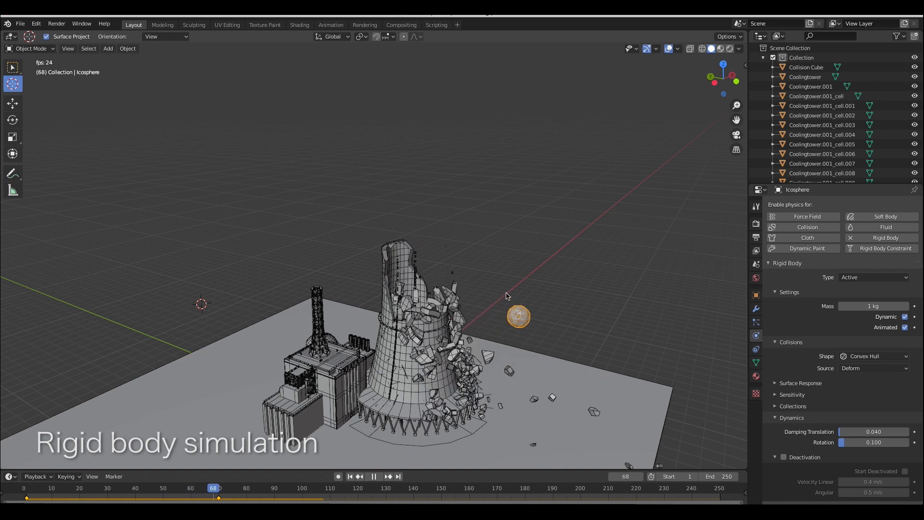
middle_click_drag(507, 295, 435, 266)
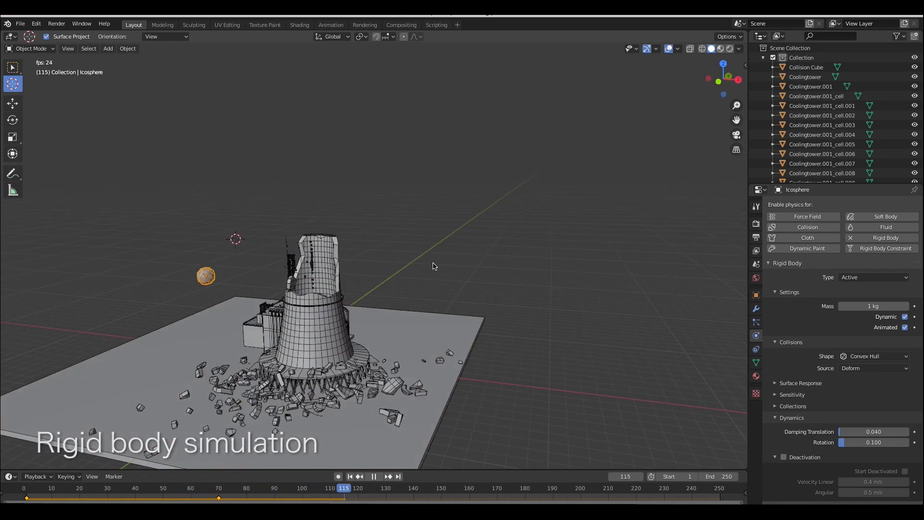